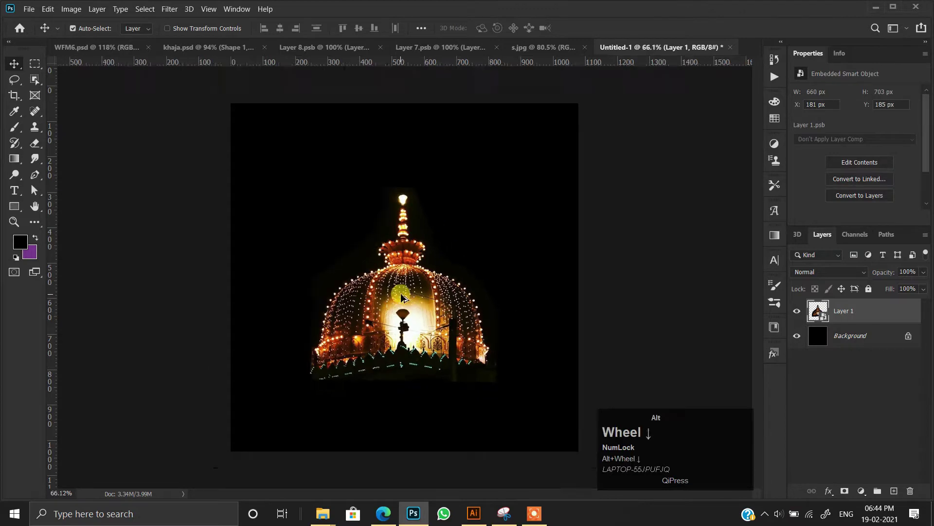
Step: Move the illuminated dome image up on the canvas to Y 127 px
drag(402, 302, 403, 295)
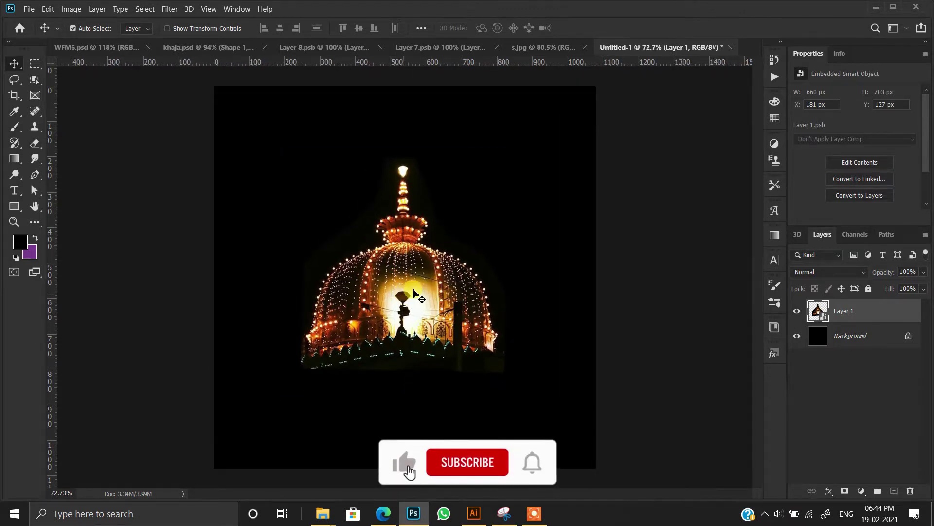
alt+scroll(408, 292, up, 1)
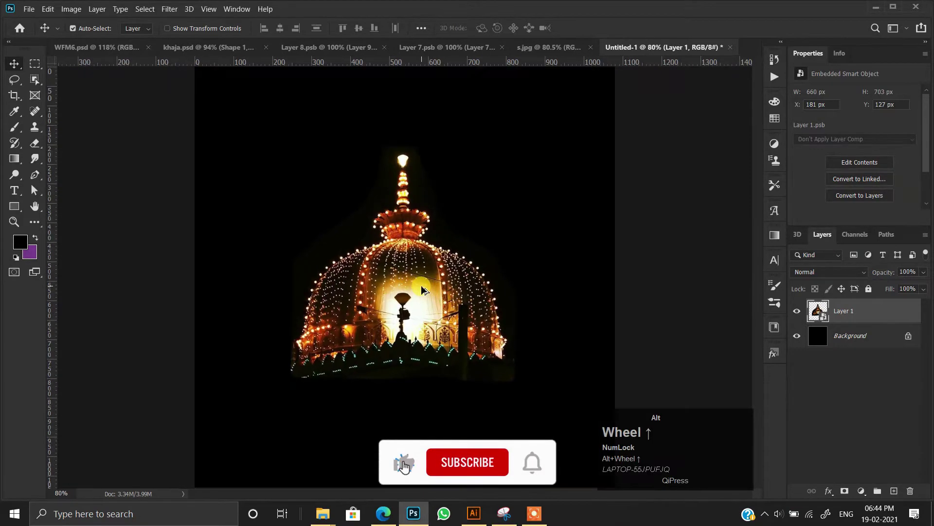
Step: Fill the Background layer with the purple background color, and refill it with the black foreground color
click(845, 337)
key(ctrl+BackSpace)
alt+scroll(514, 239, up, 1)
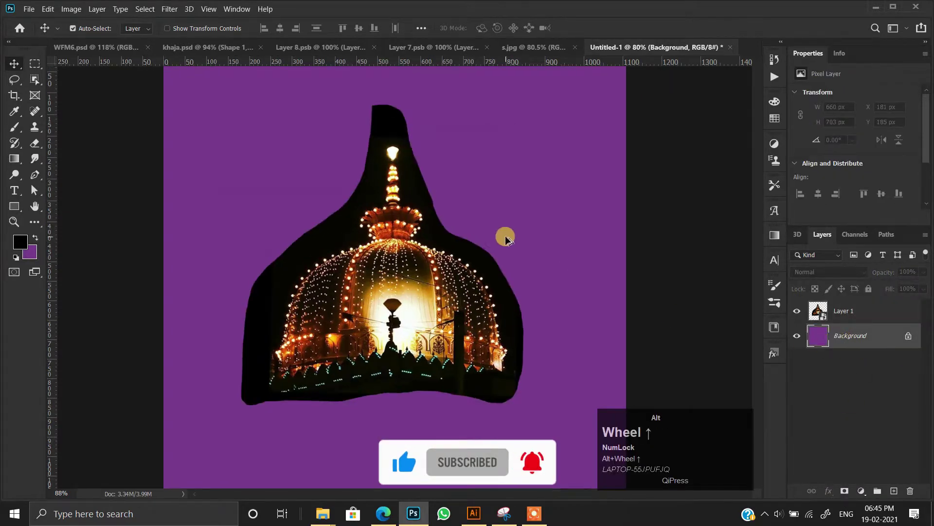
key(alt+BackSpace)
alt+scroll(371, 271, up, 2)
click(752, 362)
Step: Set the foreground color to orange e2540d by sampling the dome's lights
alt+scroll(335, 261, up, 5)
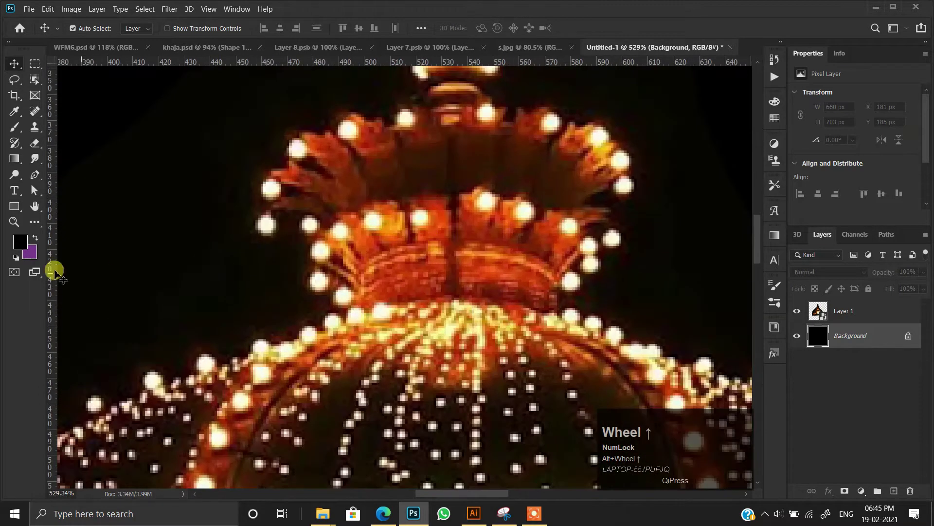
click(34, 238)
click(20, 242)
click(269, 376)
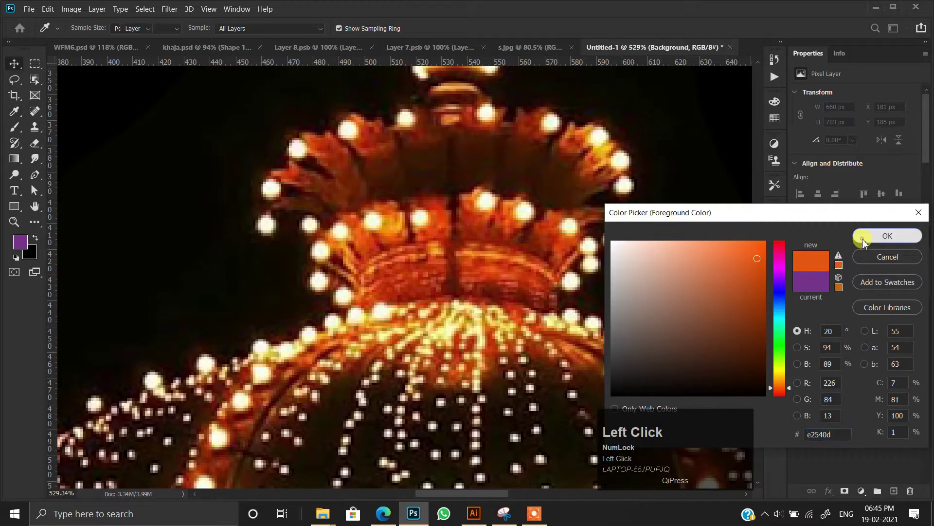
click(887, 235)
Step: Choose the Cloud324 brush at 324 px for the Brush tool
alt+scroll(382, 257, down, 3)
alt+scroll(382, 257, down, 5)
click(14, 127)
right_click(353, 227)
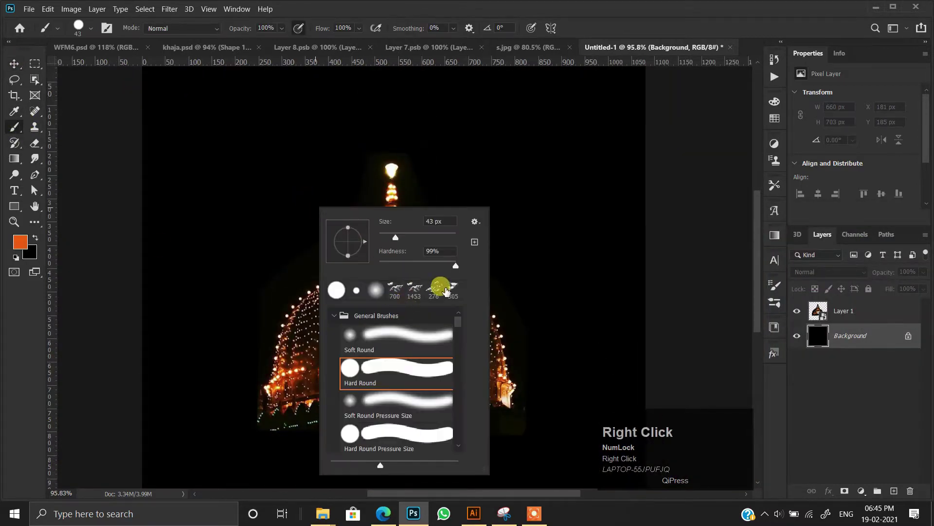
scroll(407, 355, down, 10)
scroll(388, 385, down, 6)
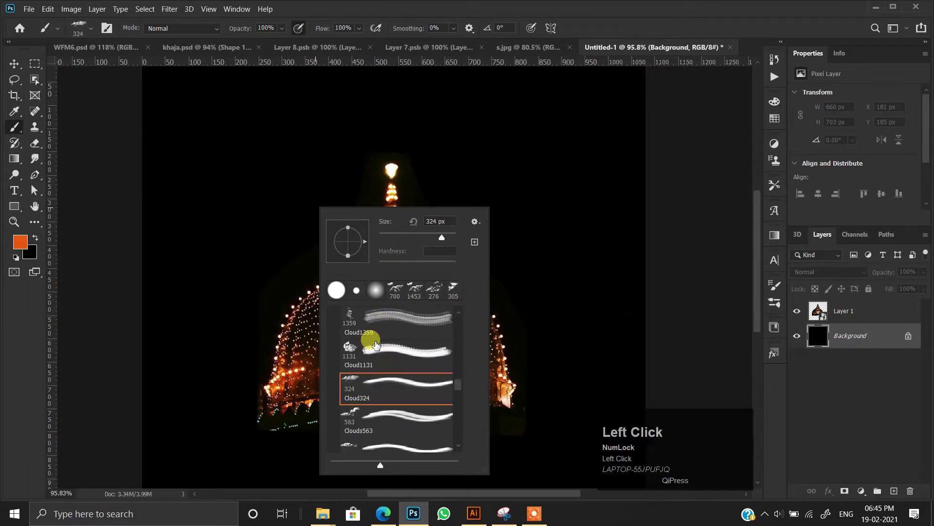
click(387, 398)
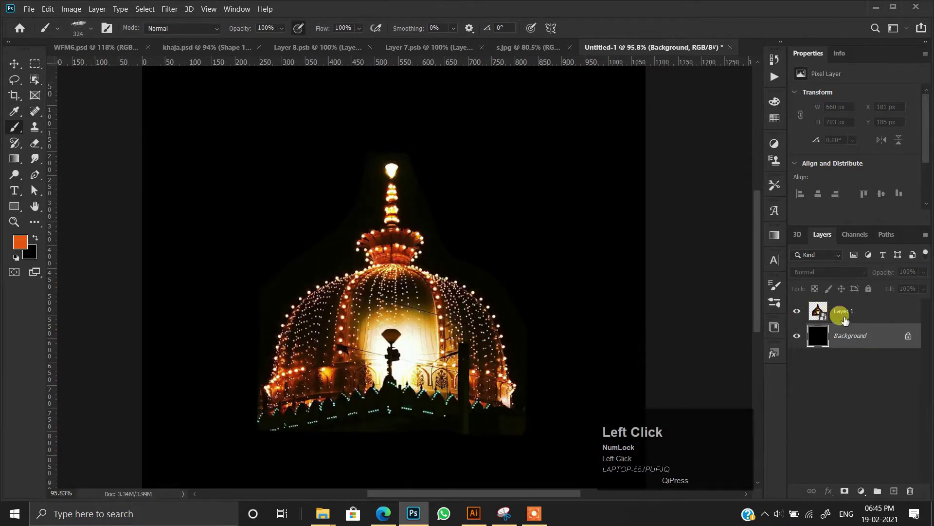
Step: Add a new layer above the dome layer and stamp orange clouds over the right half of the dome's base
click(843, 317)
click(894, 490)
click(475, 423)
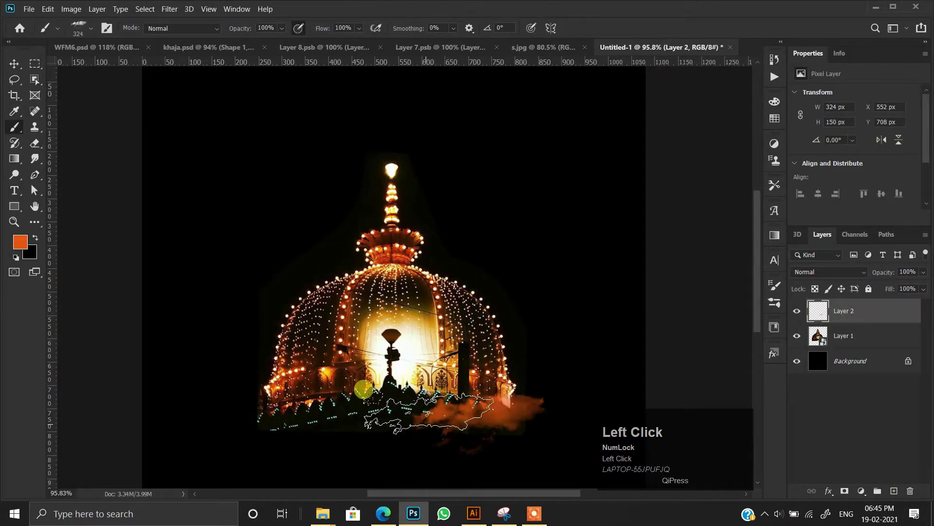
click(363, 390)
Step: Stamp orange clouds across the left half of the dome's base with the Cloud466 brush
right_click(453, 430)
scroll(451, 414, down, 2)
click(451, 413)
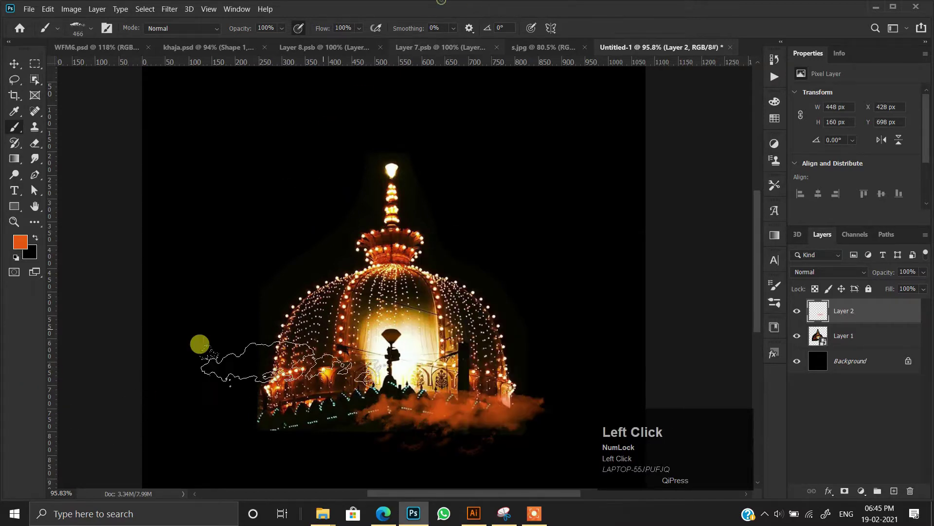
click(332, 436)
key(ctrl+z)
click(341, 432)
click(381, 419)
key(ctrl+z)
click(384, 427)
Step: Stamp another orange cloud over the middle of the dome's base with the Cloud394 brush
right_click(423, 367)
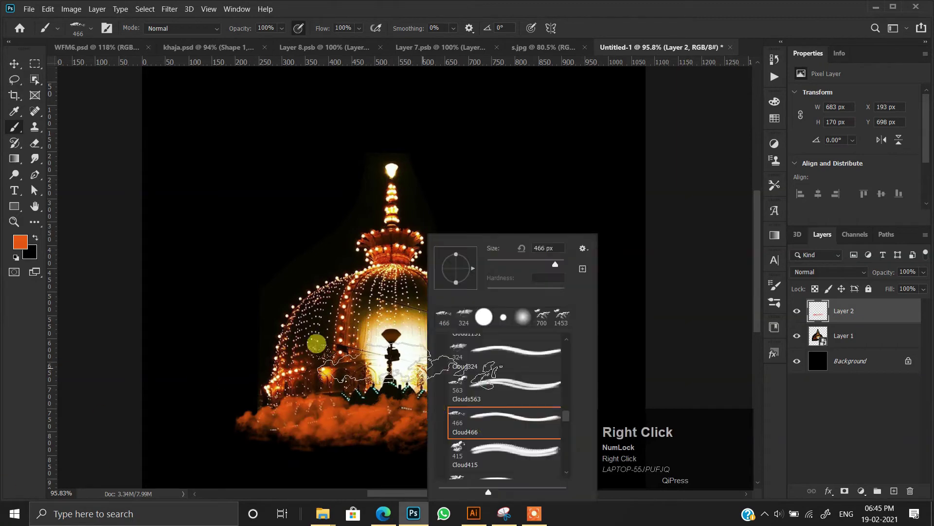
scroll(491, 428, down, 2)
scroll(484, 427, down, 3)
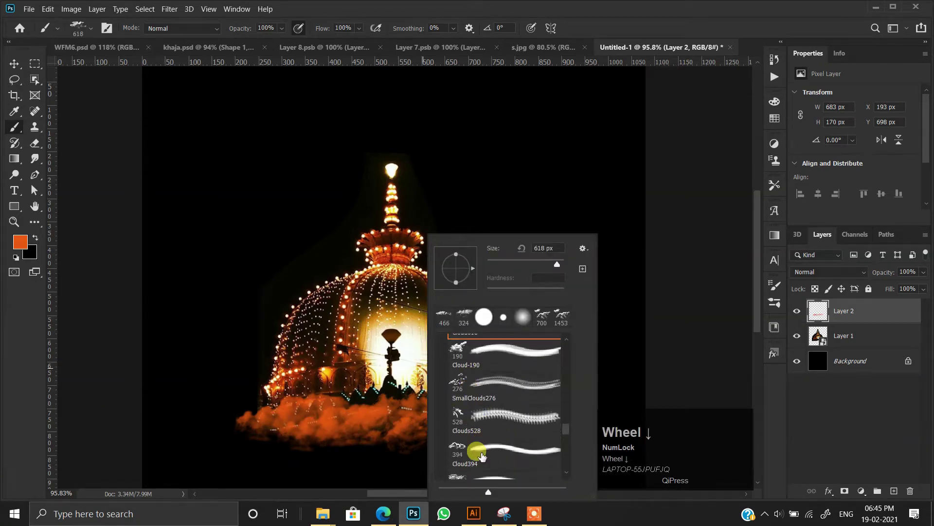
double_click(479, 426)
click(361, 427)
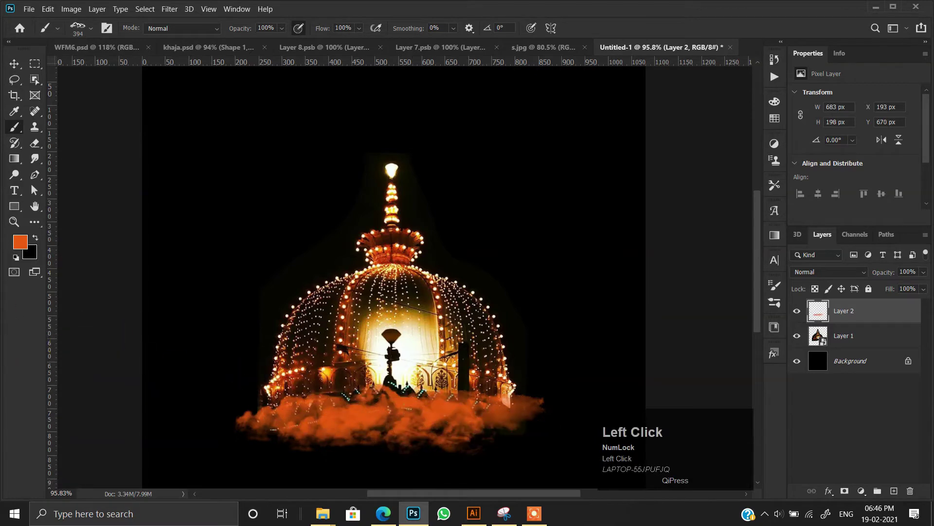
right_click(406, 285)
click(674, 378)
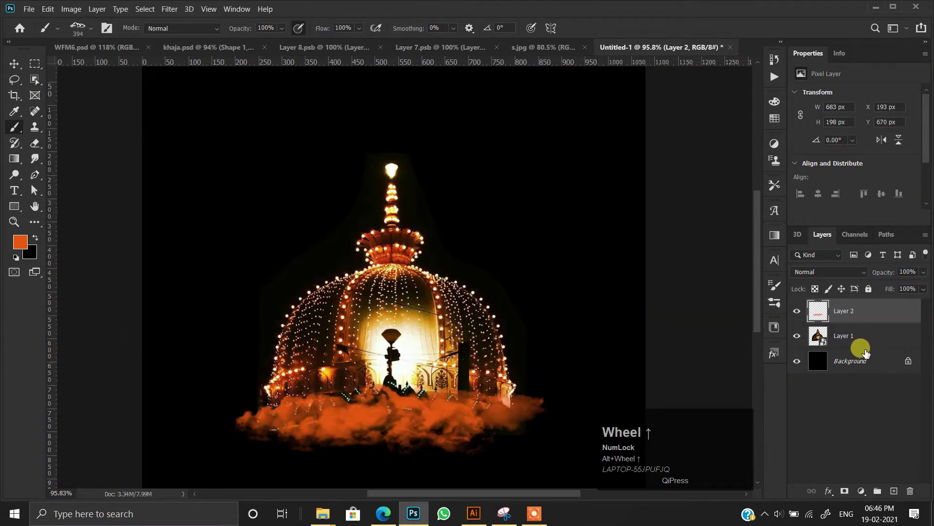
Step: Add a new layer directly above the Background layer and choose the 886 px cloud brush
click(866, 356)
click(894, 490)
scroll(248, 282, up, 1)
right_click(219, 223)
scroll(392, 431, down, 3)
click(392, 432)
click(192, 305)
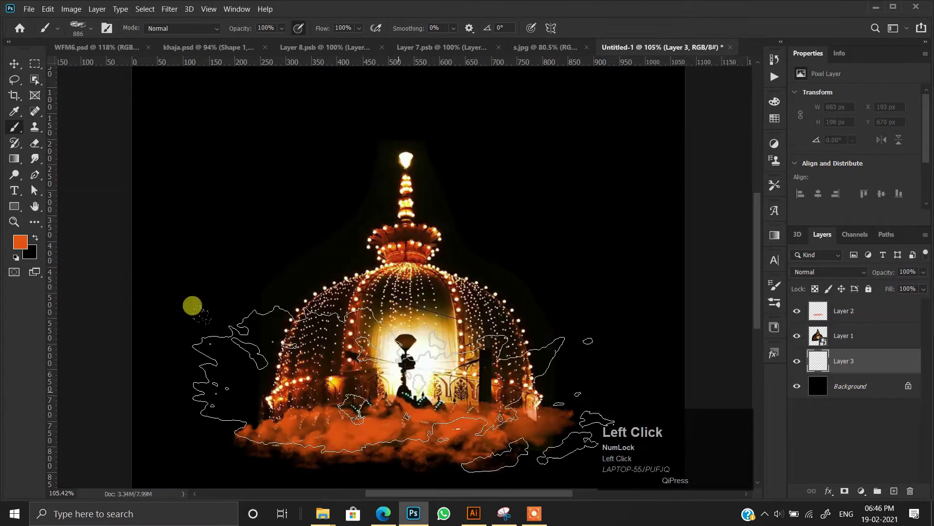
Step: Stamp an orange cloud behind the dome's base with the cloud brush reduced to 800 px
click(204, 311)
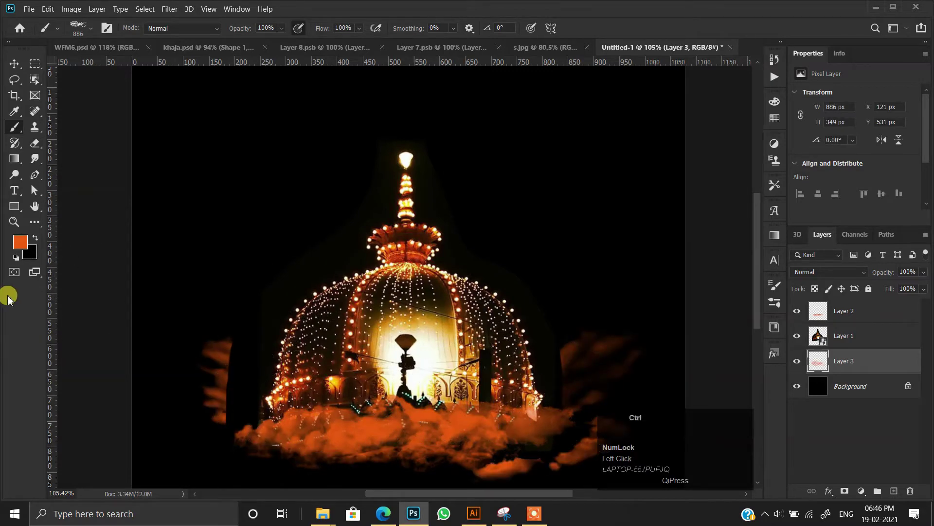
key(ctrl+z)
key(bracketleft)
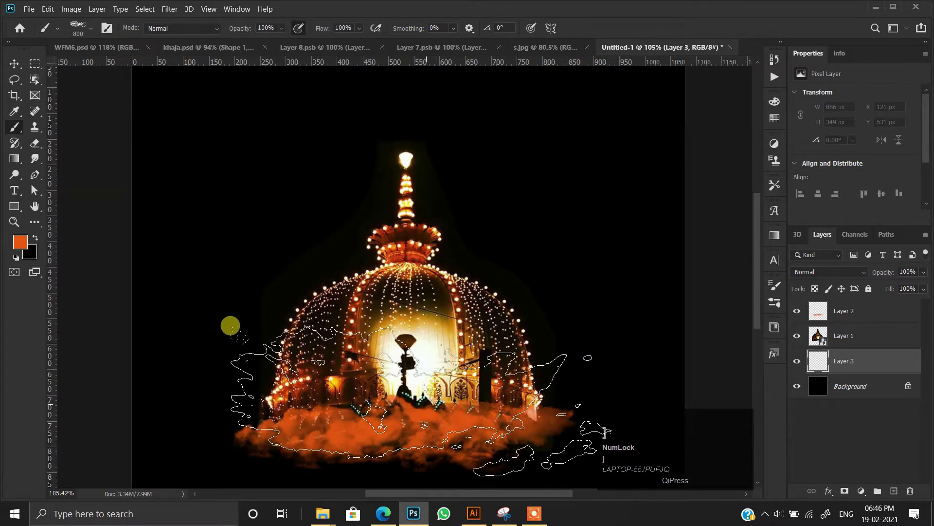
click(241, 335)
scroll(517, 383, down, 2)
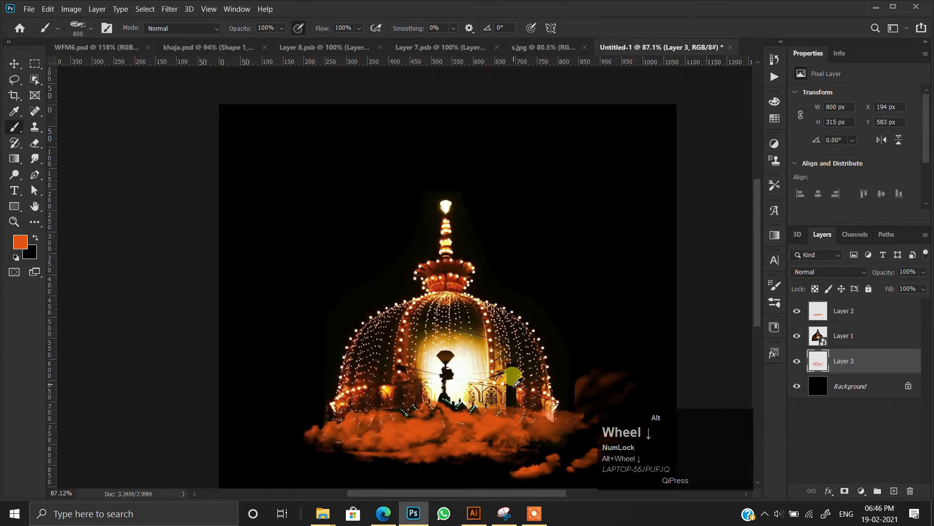
scroll(515, 384, up, 4)
drag(486, 350, 424, 301)
click(14, 66)
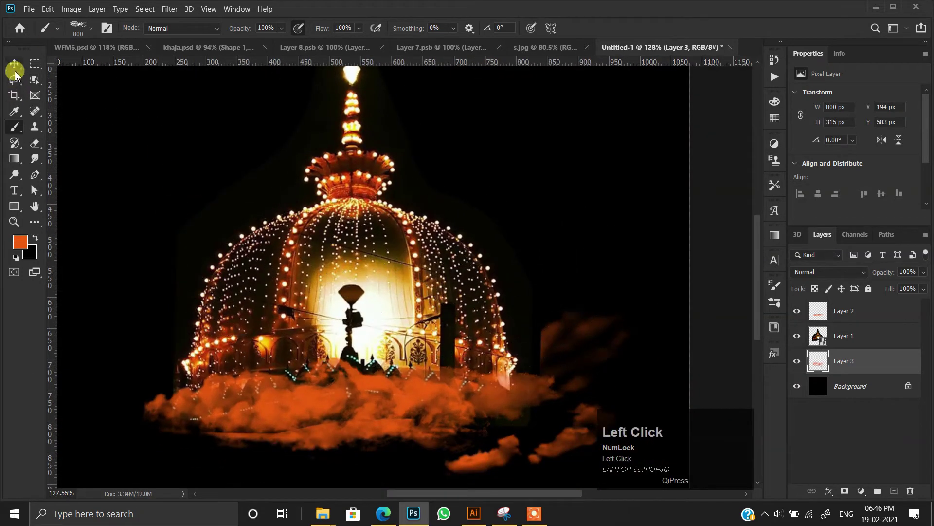
Step: Add a layer mask to the dome layer
click(847, 339)
click(844, 491)
scroll(209, 319, up, 3)
drag(214, 317, 265, 306)
click(15, 127)
scroll(330, 308, down, 3)
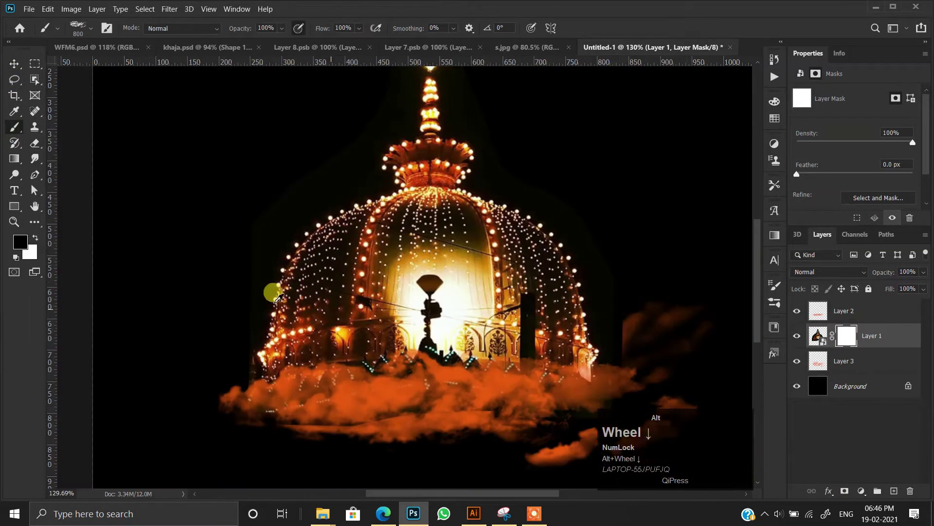
scroll(146, 263, up, 2)
click(14, 63)
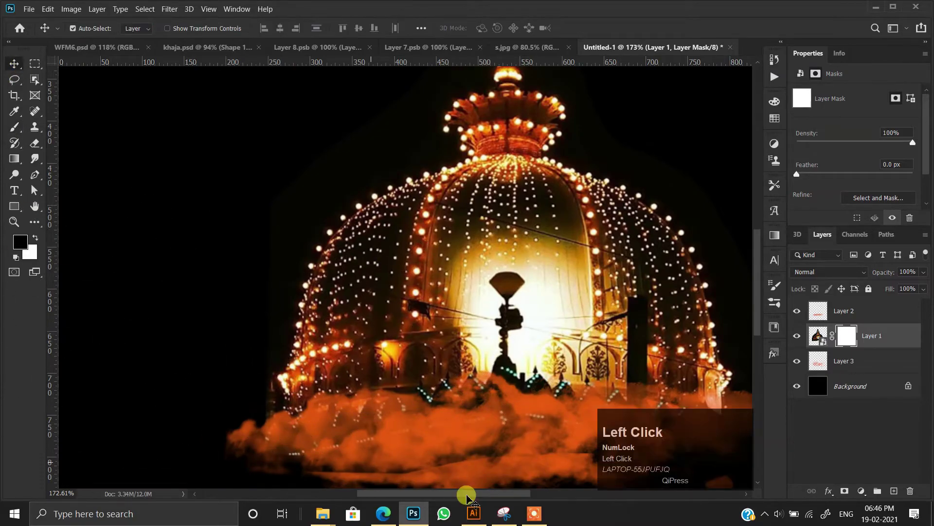
Step: Switch to Illustrator and draw a tall, narrow black rectangle about 9 px wide on the empty canvas
click(475, 514)
scroll(355, 173, up, 3)
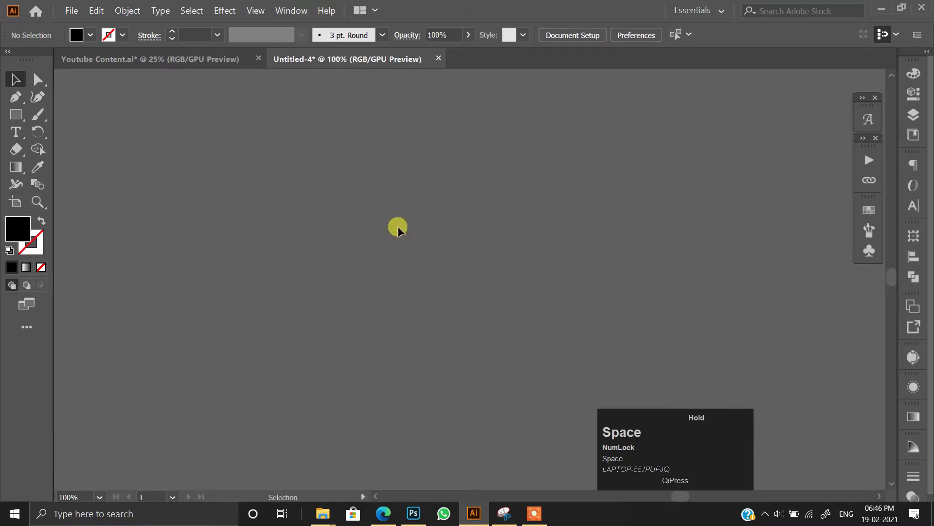
click(15, 114)
drag(228, 188, 326, 391)
key(space)
click(15, 80)
scroll(321, 414, up, 9)
key(space)
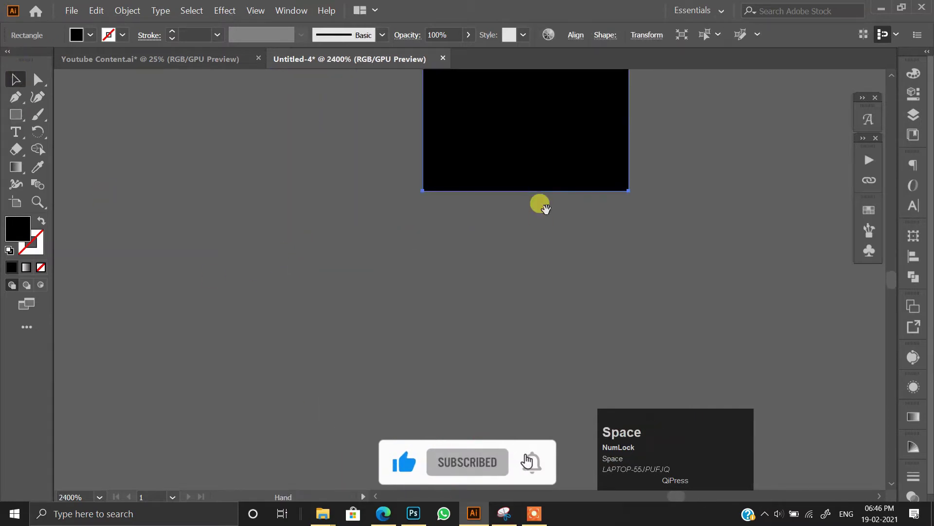
drag(545, 207, 433, 449)
Step: Show the rulers and place a vertical guide near the middle of the black rectangle
click(38, 79)
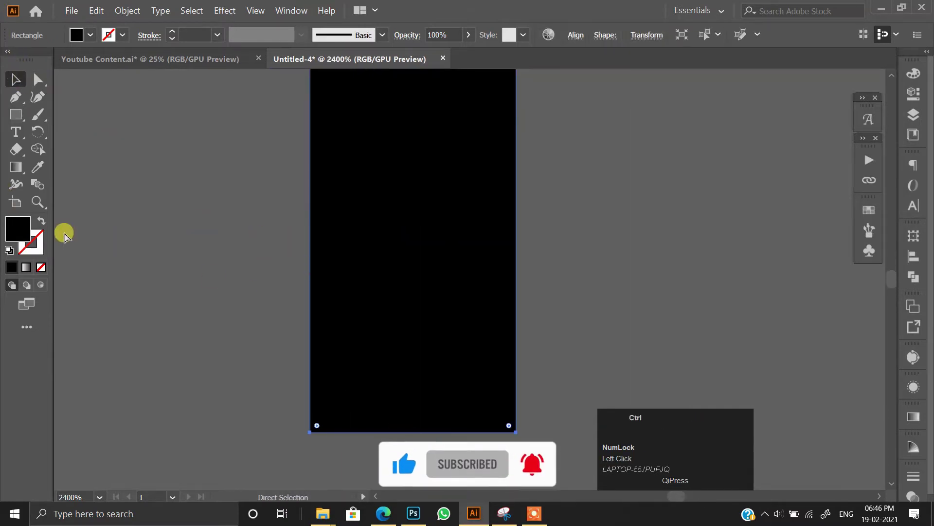
key(ctrl+r)
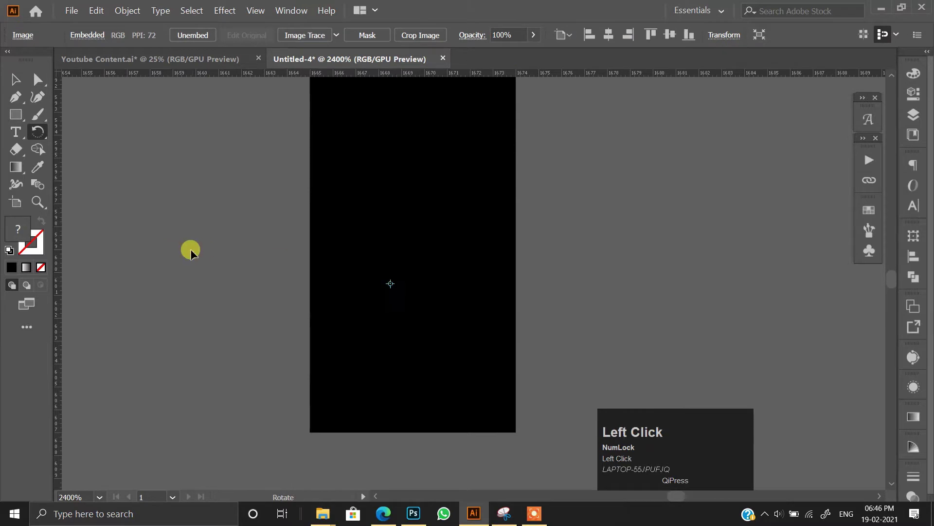
key(ctrl+z)
drag(419, 404, 421, 403)
Step: Turn off Snap to Pixel and align the vertical guide to the rectangle's horizontal center
click(256, 10)
click(263, 439)
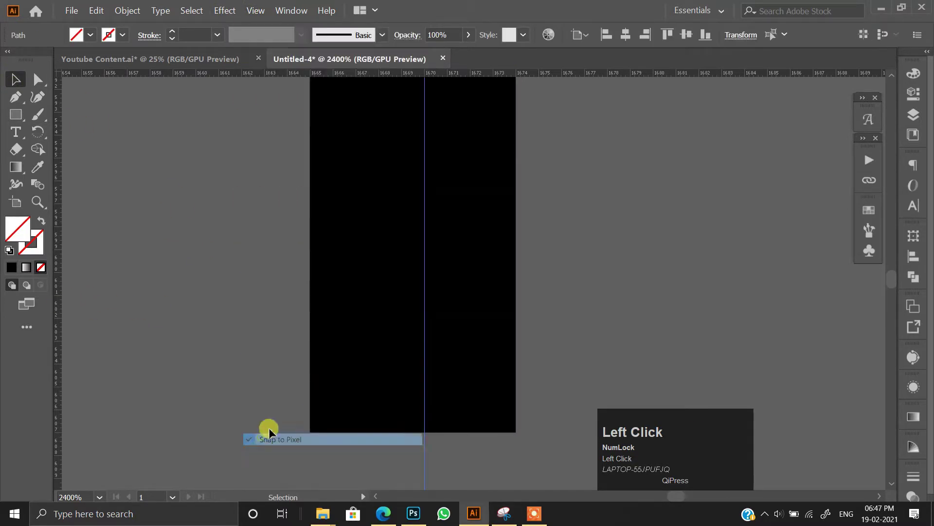
click(467, 448)
drag(424, 457, 424, 458)
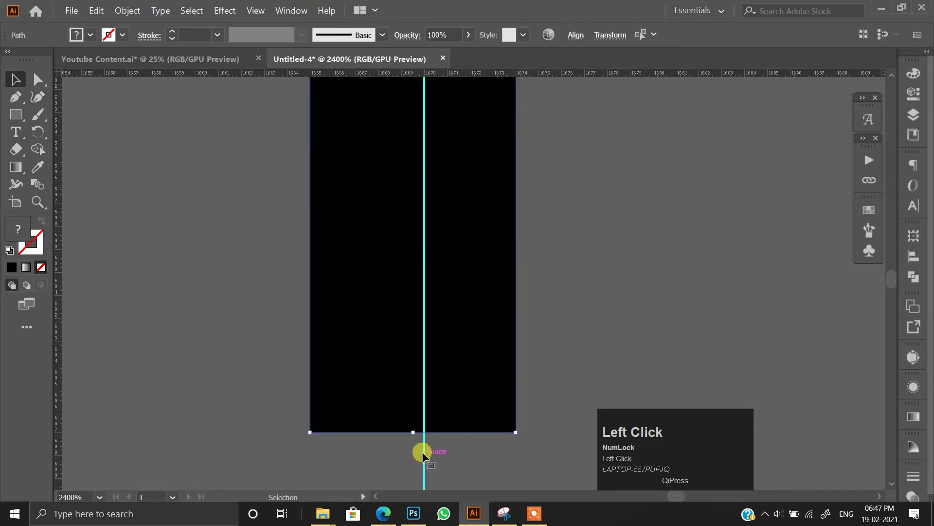
click(566, 40)
click(459, 75)
click(586, 265)
Step: Taper the rectangle into a spike by deleting its lower-left anchor and moving the lower-right anchor onto the center guide
scroll(455, 273, down, 4)
scroll(469, 353, up, 3)
scroll(470, 355, up, 2)
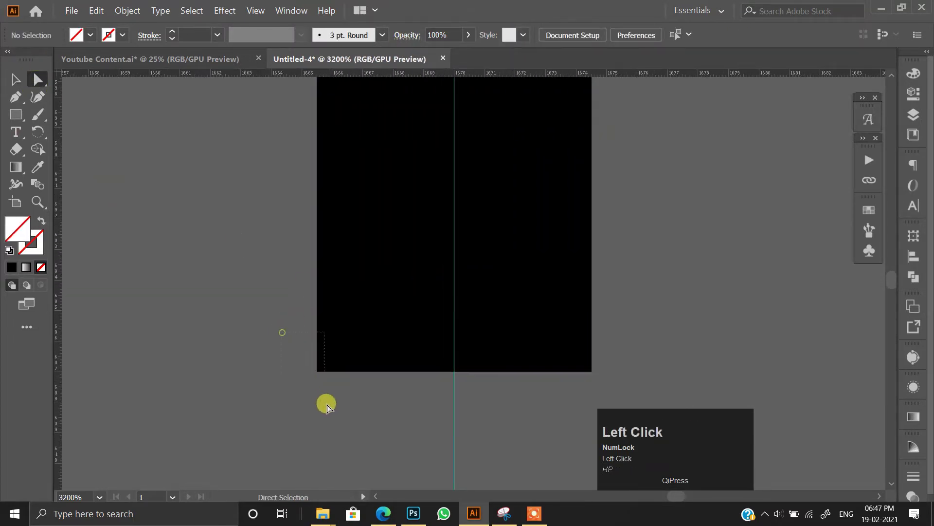
drag(324, 402, 336, 394)
key(BackSpace)
click(606, 360)
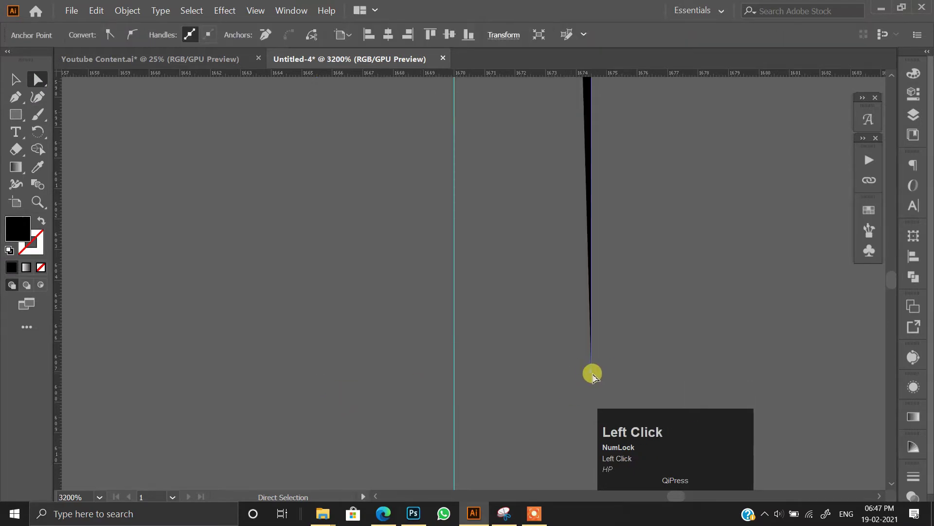
drag(591, 372, 455, 368)
Step: Delete the vertical guide running through the spike
scroll(492, 307, down, 11)
scroll(492, 302, up, 1)
drag(488, 277, 414, 391)
click(16, 80)
click(211, 140)
drag(450, 102, 330, 119)
key(BackSpace)
drag(452, 117, 387, 186)
click(124, 8)
click(136, 136)
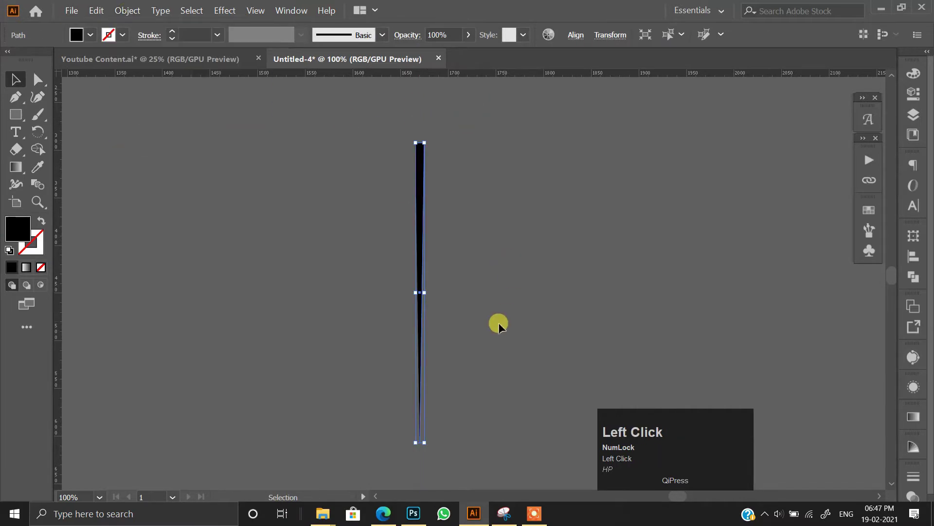
click(122, 9)
click(447, 311)
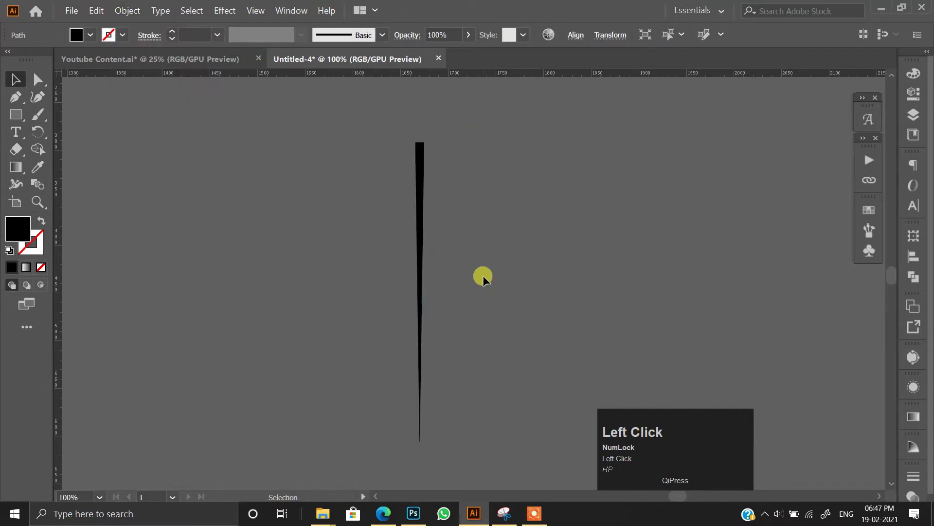
Step: Turn the black spike upside down so that its point faces upward
scroll(482, 265, down, 2)
scroll(478, 169, up, 2)
drag(429, 190, 407, 437)
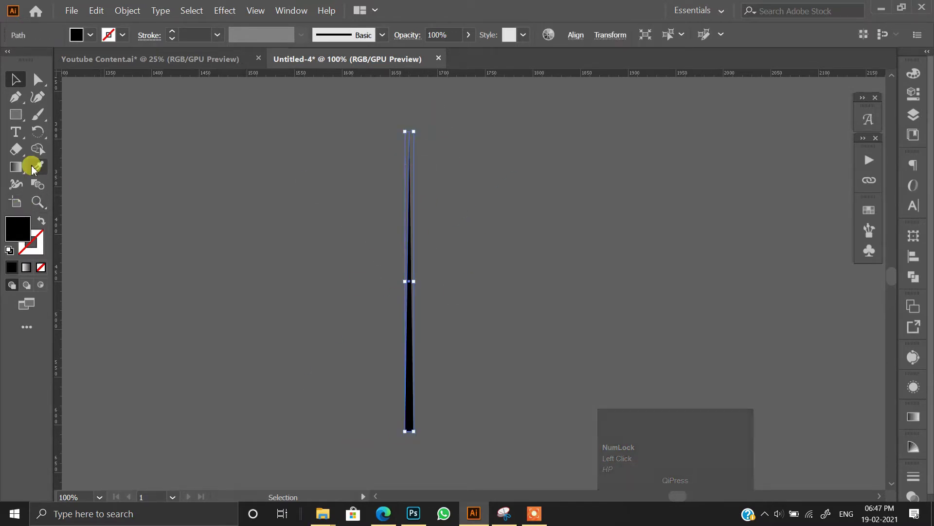
Step: Change the spike's fill color to white
click(35, 167)
drag(170, 195, 327, 187)
click(71, 196)
click(14, 83)
click(520, 199)
Step: Rotate a copy of the white spike about 5.5° clockwise around the middle of its base
drag(507, 195, 349, 176)
click(389, 203)
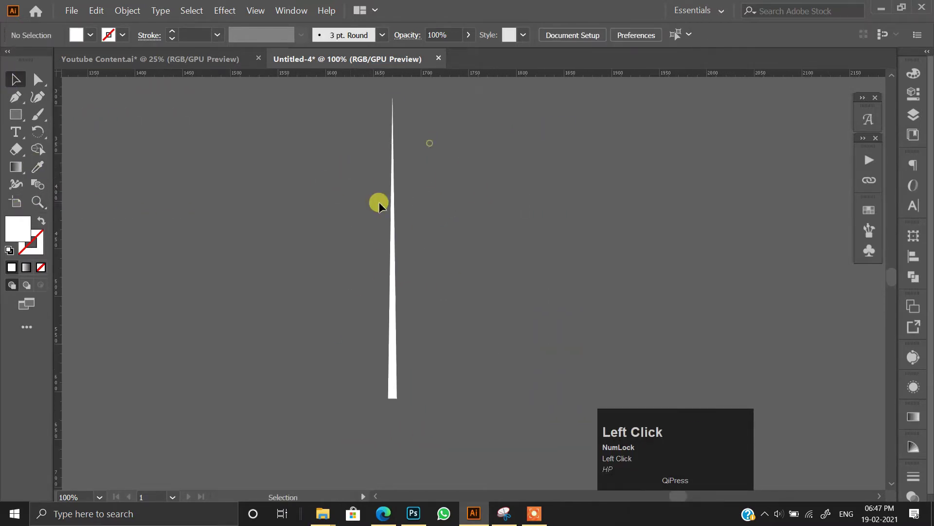
click(39, 149)
scroll(414, 371, up, 15)
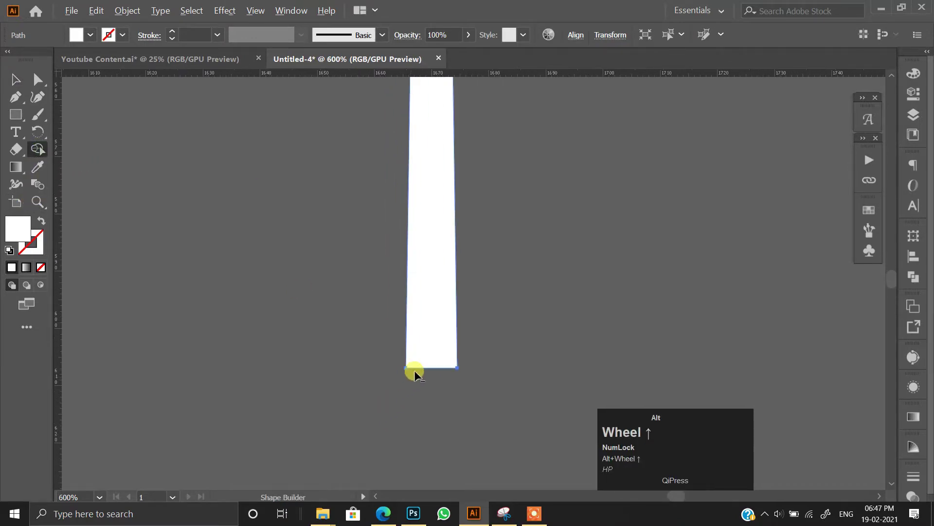
click(37, 131)
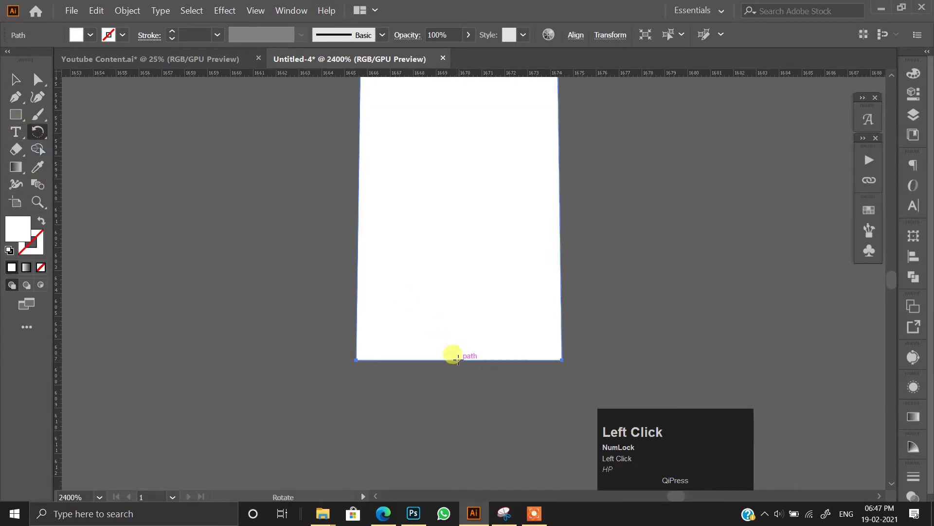
click(463, 359)
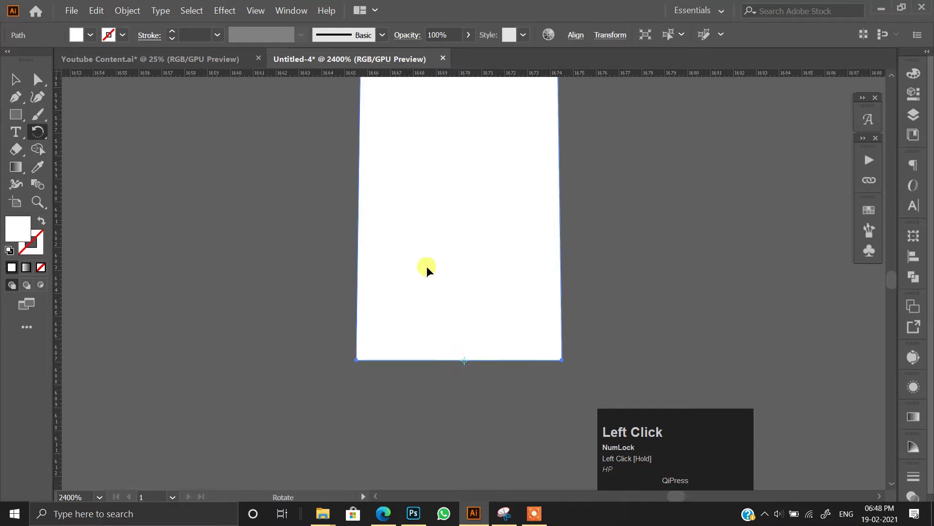
scroll(467, 263, down, 8)
drag(469, 199, 369, 342)
scroll(375, 287, down, 2)
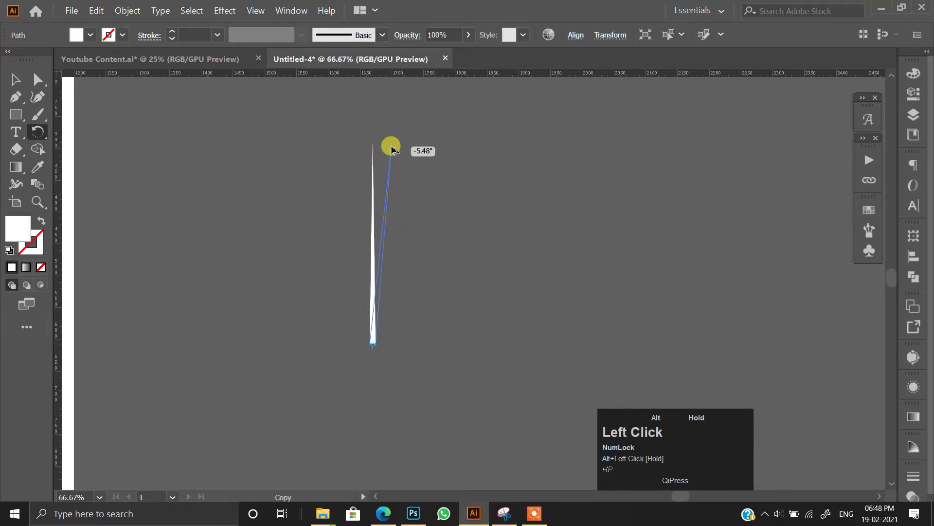
Step: Repeat the rotated copy until the spikes form a complete circular burst
key(ctrl+d)
key(ctrl+d)
key(ctrl+d)
key(ctrl+d)
key(ctrl+d)
key(ctrl+d)
key(ctrl+d)
key(ctrl+d)
key(ctrl+d)
key(ctrl+d)
key(ctrl+d)
key(ctrl+d)
key(ctrl+d)
key(ctrl+d)
key(ctrl+d)
key(ctrl+d)
key(ctrl+d)
key(ctrl+d)
key(ctrl+d)
key(ctrl+d)
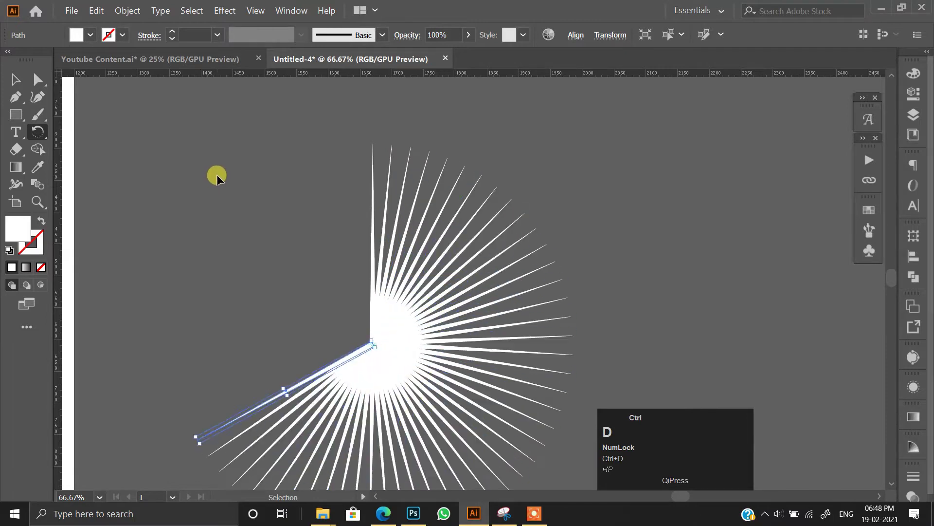
click(16, 79)
click(256, 163)
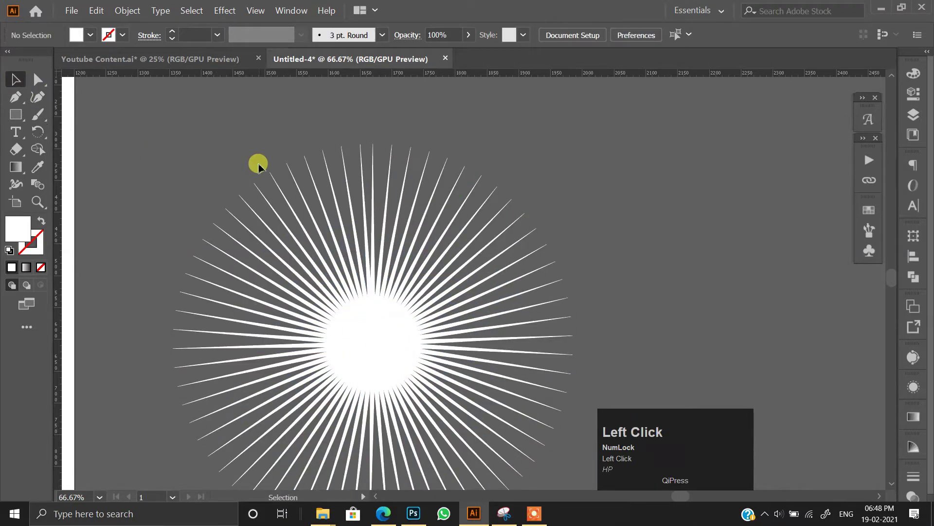
Step: Select all the spikes, unite them into one shape with Pathfinder, and copy the result
scroll(459, 275, down, 4)
drag(426, 279, 241, 124)
scroll(256, 173, up, 5)
click(913, 276)
click(734, 270)
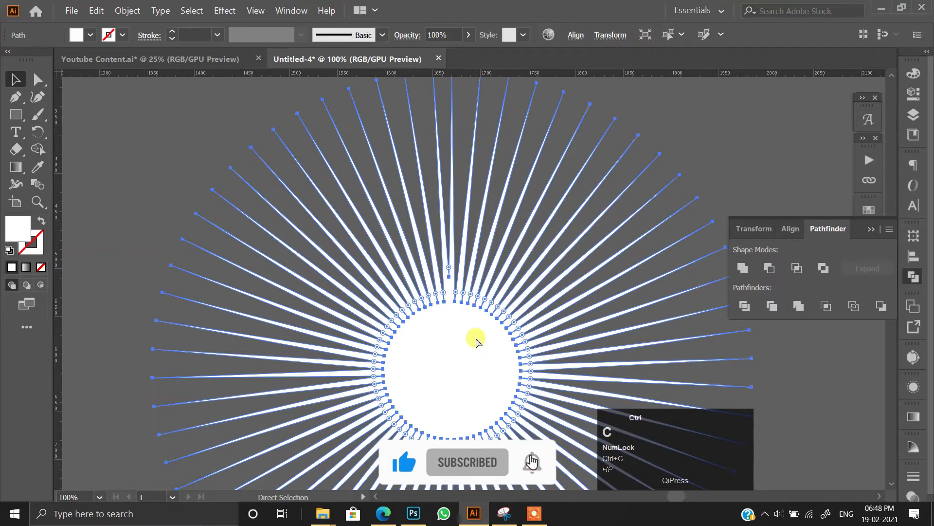
Step: Switch to Photoshop and add a new layer between Layer 3 and the Background
key(alt+Tab)
scroll(515, 258, down, 5)
click(872, 367)
scroll(553, 317, down, 2)
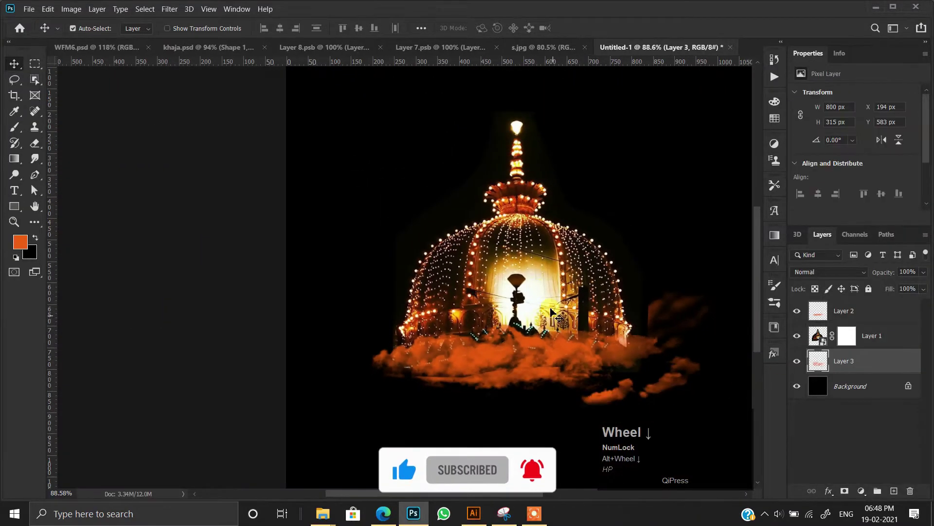
drag(542, 288, 403, 303)
click(894, 491)
drag(855, 368, 855, 402)
scroll(340, 325, down, 2)
scroll(335, 323, up, 3)
drag(431, 293, 361, 297)
Step: Paste the burst as a shape layer and enlarge it so its rays extend well beyond the dome
key(ctrl+v)
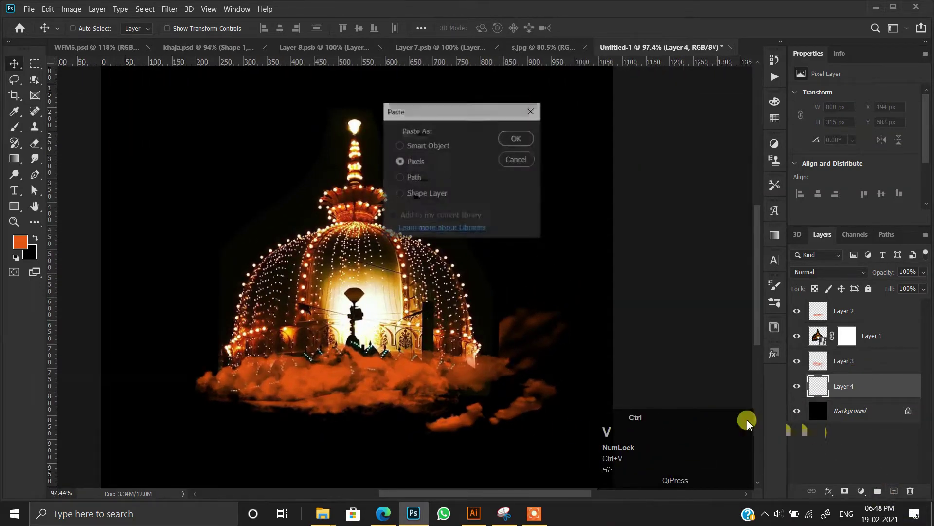
click(417, 193)
click(516, 138)
key(ctrl+t)
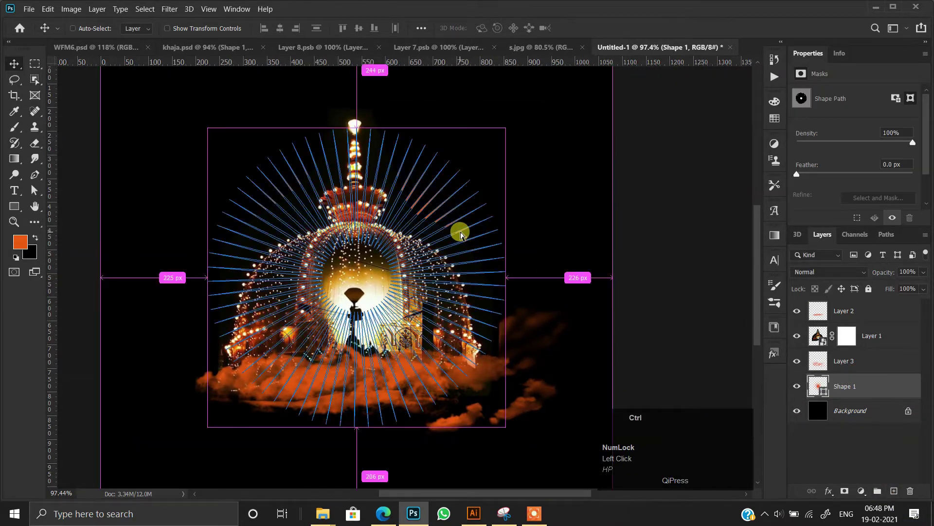
drag(505, 276, 603, 284)
click(908, 377)
Step: Target Layer 1's mask and set up a Soft Round brush at 150 px with black as the foreground color
click(847, 335)
scroll(141, 307, up, 2)
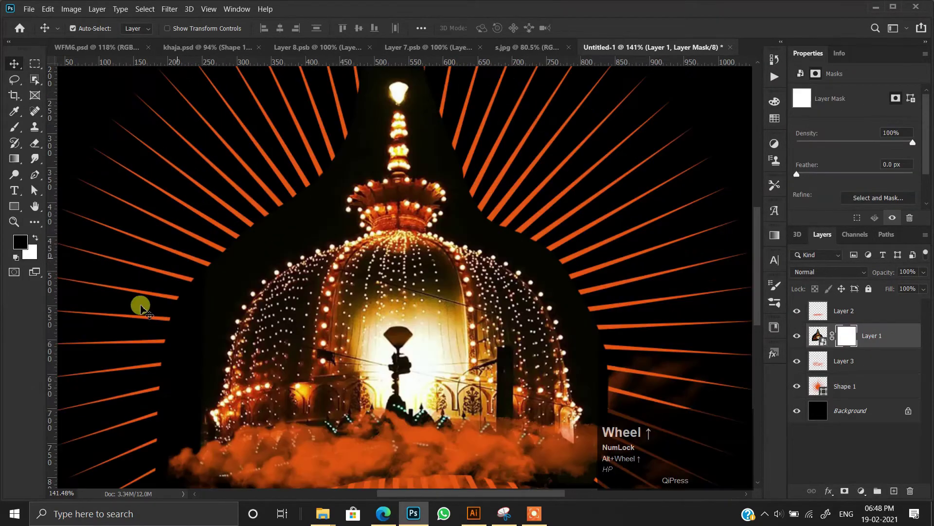
key(ctrl+z)
click(847, 332)
click(16, 128)
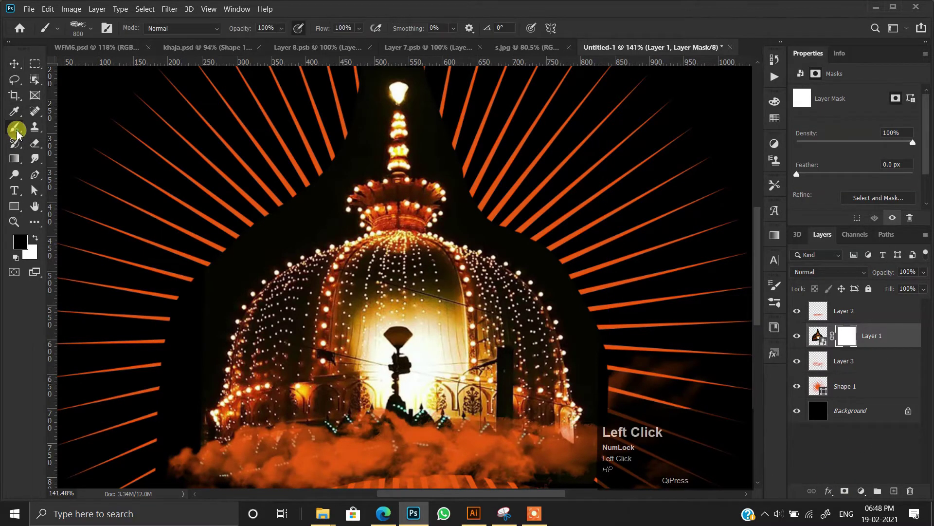
drag(189, 261, 289, 197)
right_click(291, 197)
drag(436, 402, 451, 310)
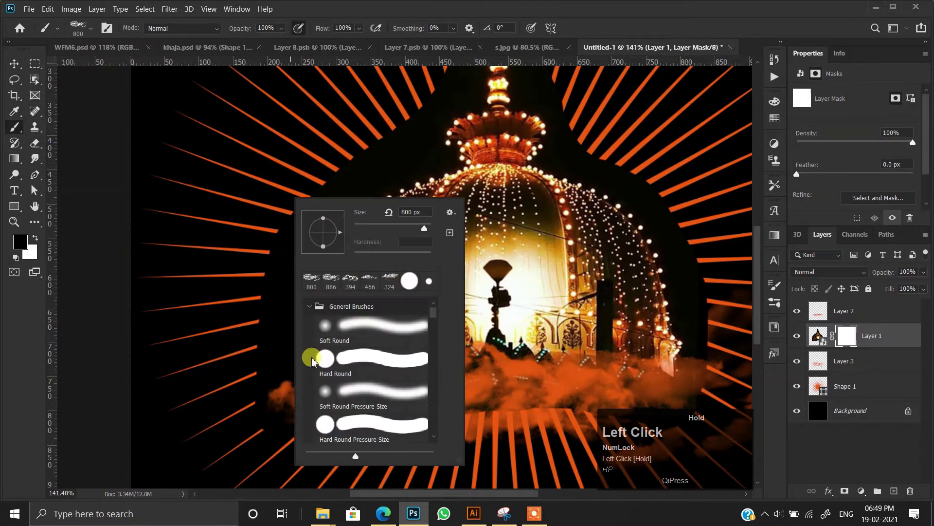
double_click(345, 326)
key([)
key([)
key([)
key([)
key([)
key([)
key([)
key([)
key([)
Step: Paint black on Layer 1's mask along the left side of the dome and spire to hide the dark backdrop
mouse_move(250, 401)
mouse_down()
mouse_move(265, 280)
mouse_move(297, 197)
mouse_up()
drag(288, 188, 211, 332)
drag(245, 234, 289, 174)
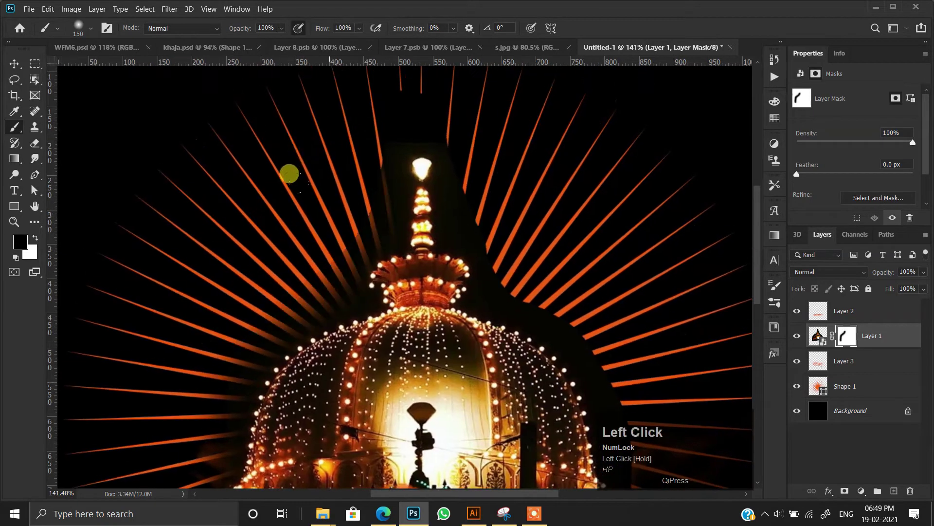
key(space)
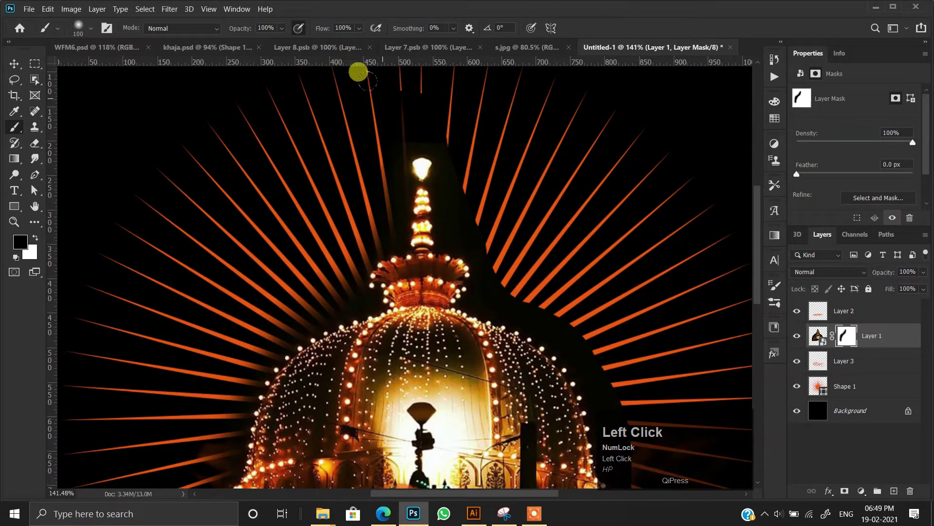
Step: Mask out the dark backdrop along the right side of the spire and dome with a 100 px brush
drag(552, 275, 406, 129)
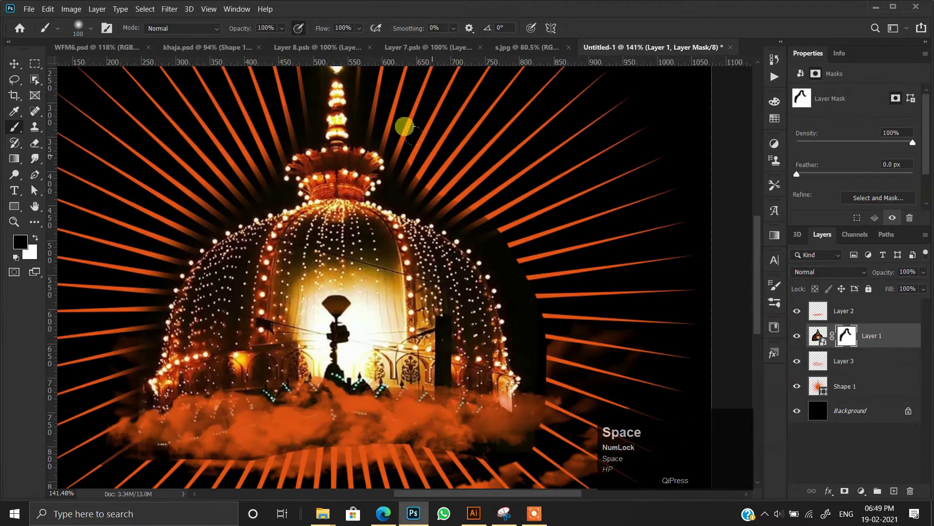
drag(496, 210, 538, 381)
key(space)
drag(543, 319, 555, 261)
drag(106, 354, 122, 209)
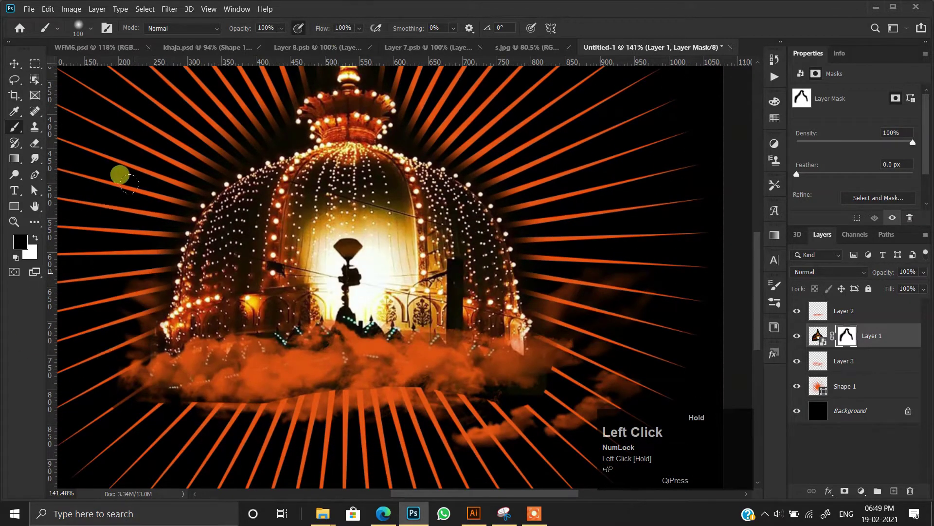
Step: Touch up Layer 1's mask around the spire and the dome's edges so the rays reach the building
key(space)
drag(165, 171, 210, 227)
click(283, 103)
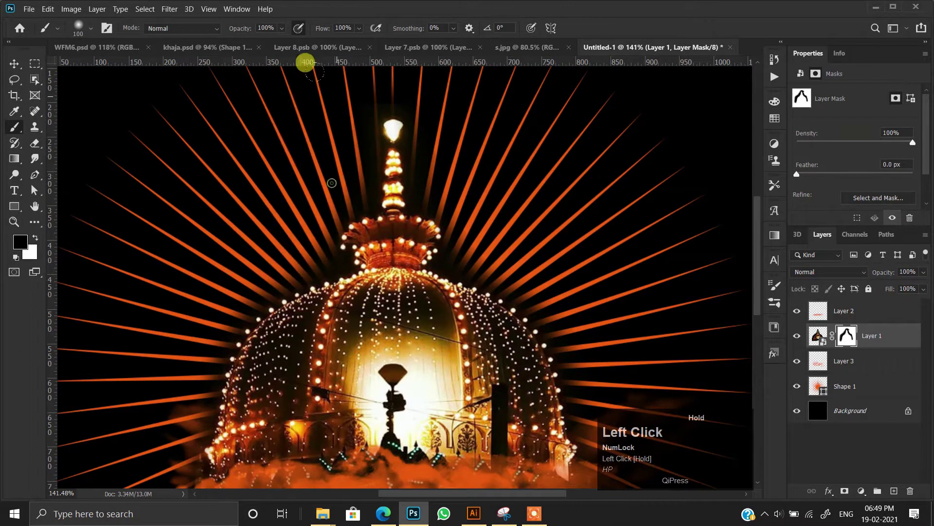
drag(305, 78, 311, 117)
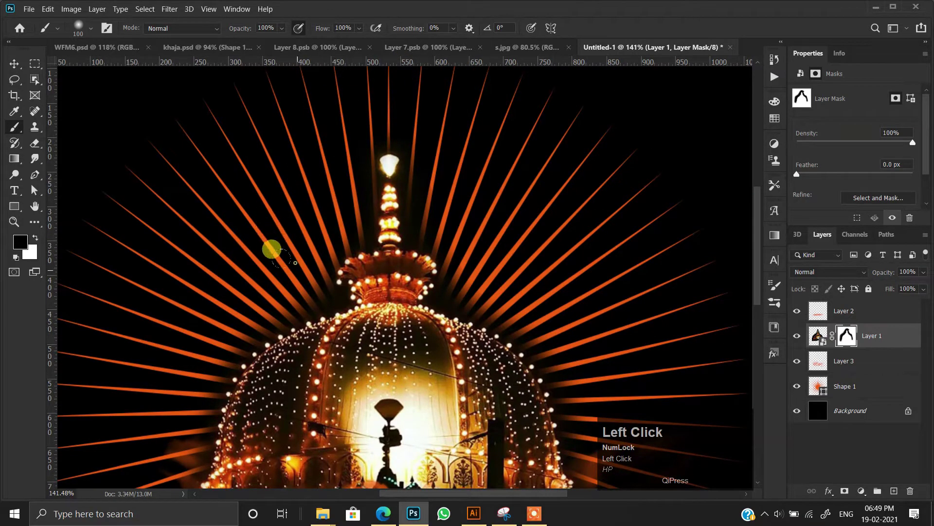
key(space)
drag(247, 297, 281, 223)
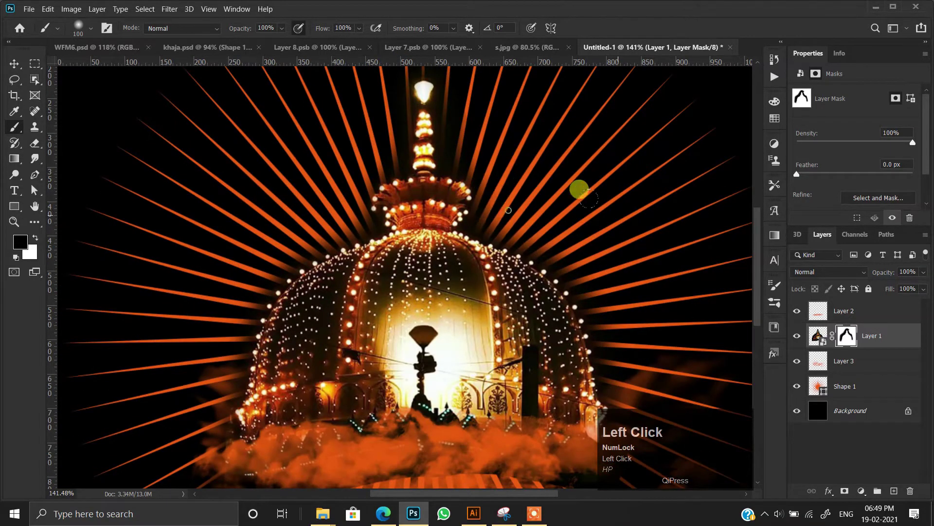
key(space)
drag(522, 212, 463, 339)
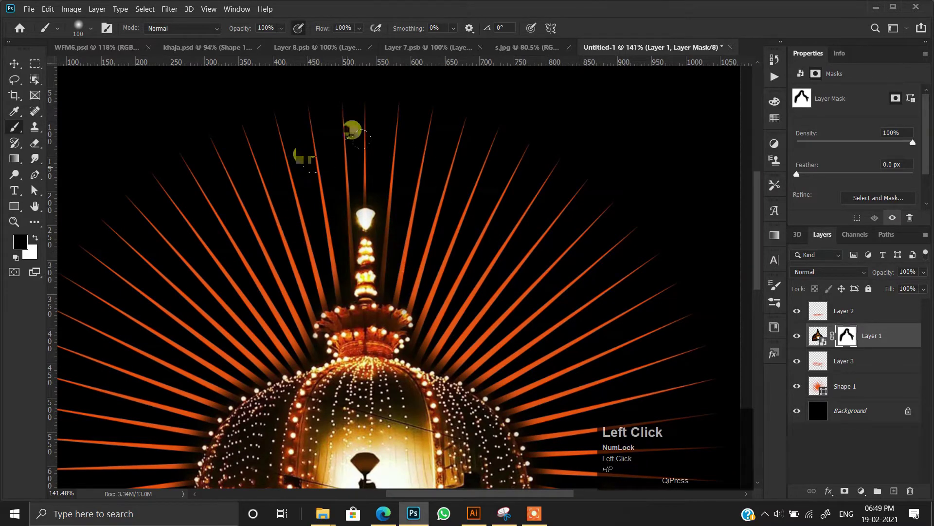
Step: Add a layer mask to the Shape 1 burst and fade out its lower rays with a large soft black brush
click(20, 64)
scroll(364, 175, down, 6)
scroll(370, 233, up, 4)
key(space)
drag(368, 244, 351, 264)
scroll(375, 331, down, 1)
click(840, 387)
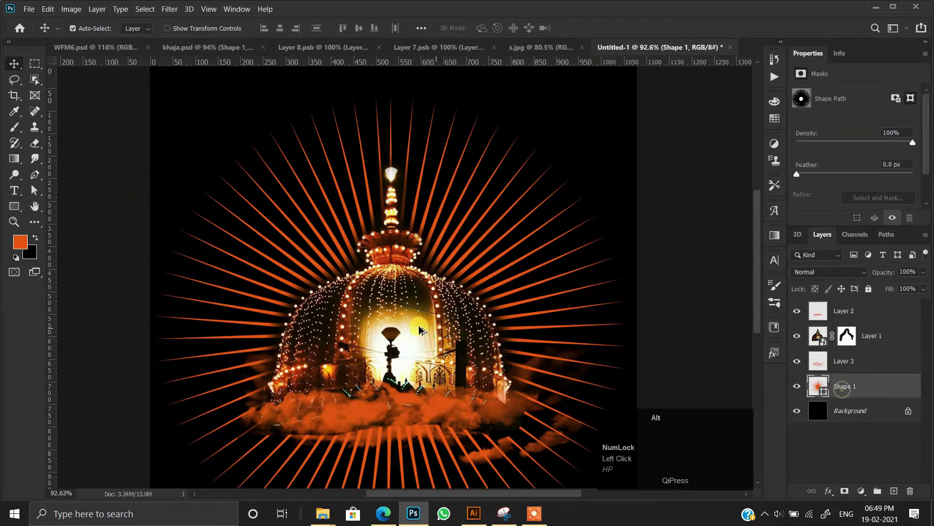
scroll(730, 380, down, 2)
click(845, 490)
click(12, 127)
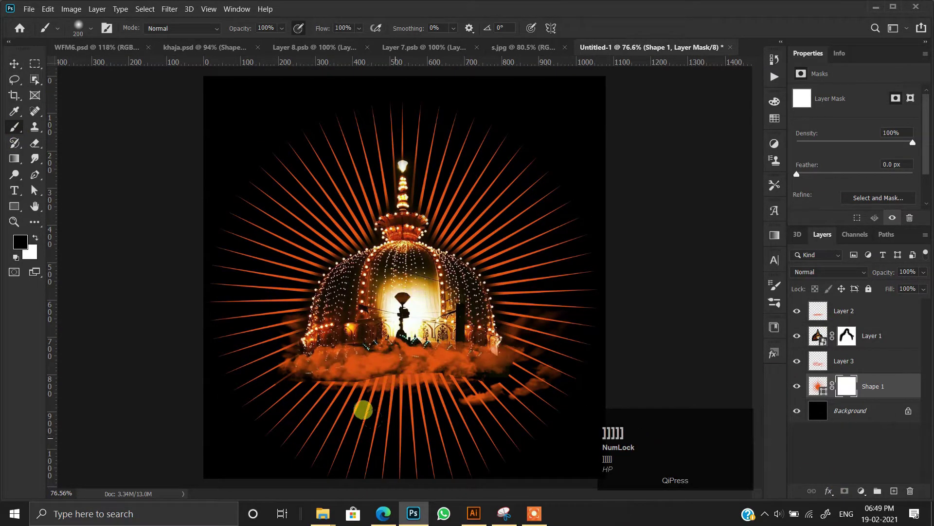
key(bracketright)
mouse_move(371, 445)
mouse_down()
mouse_move(608, 424)
mouse_move(579, 416)
mouse_move(357, 420)
mouse_move(265, 446)
mouse_move(609, 448)
mouse_up()
Step: Dab a 600 px soft black brush over the dome's center on the burst's mask to fade the inner rays
key(bracketright)
key(bracketright)
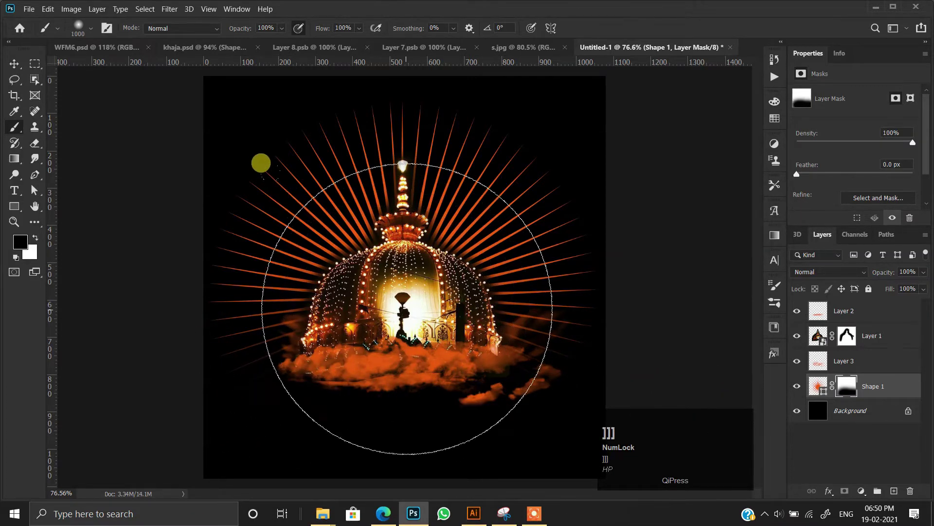
key(bracketleft)
click(278, 190)
key(ctrl+z)
click(400, 307)
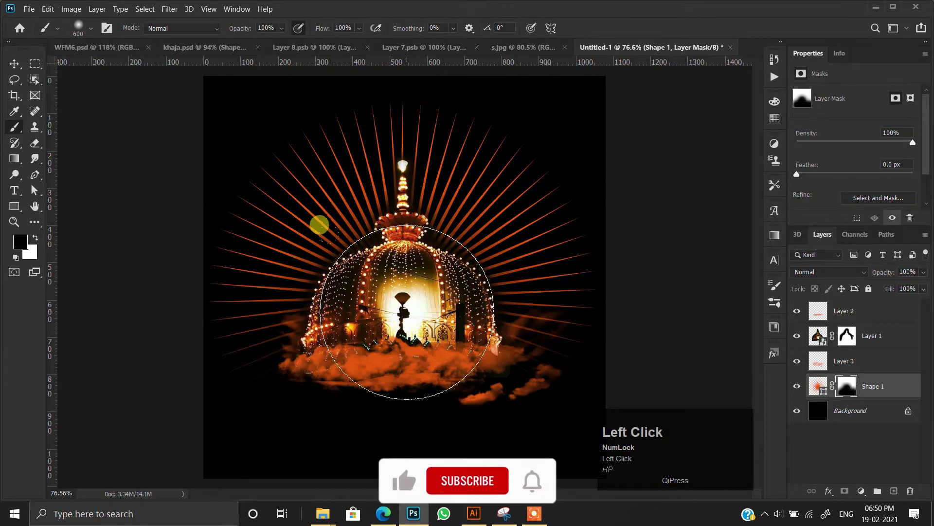
key(ctrl+z)
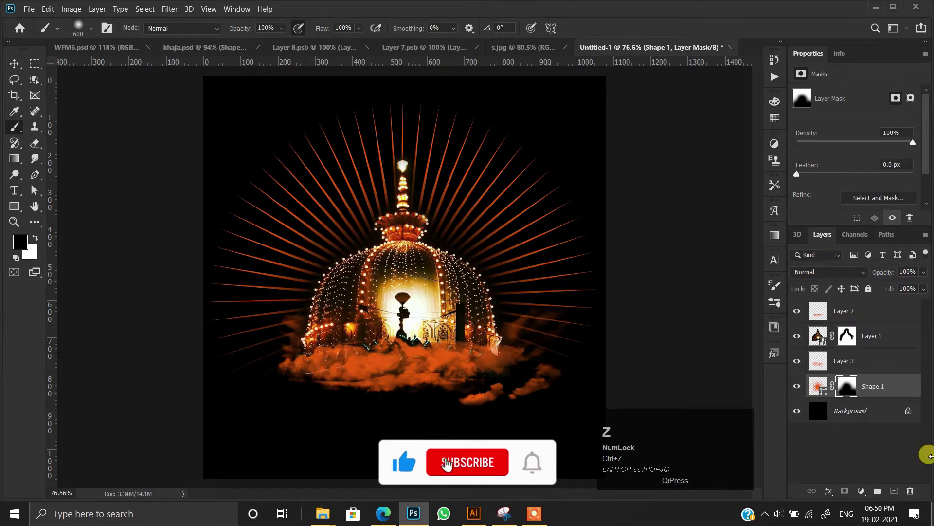
click(15, 64)
scroll(428, 221, down, 3)
scroll(426, 223, up, 3)
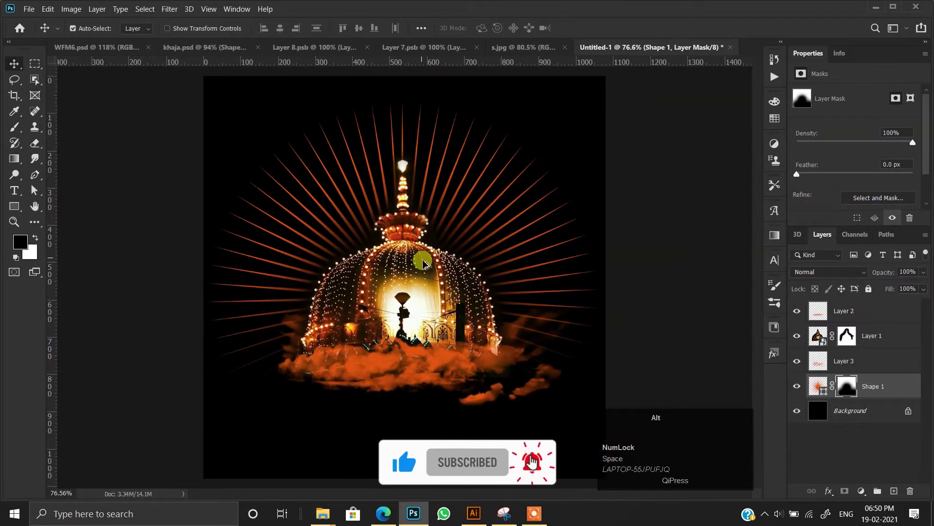
scroll(422, 261, up, 1)
drag(422, 261, 409, 303)
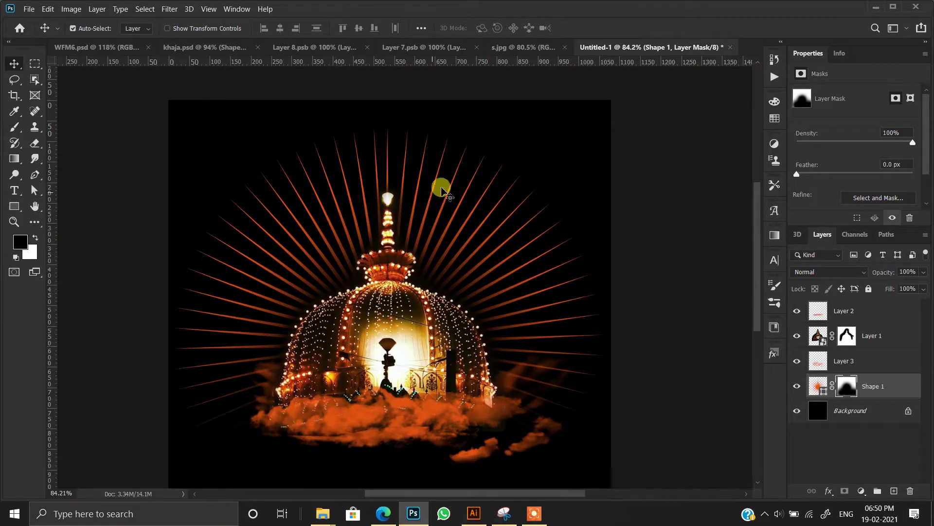
scroll(399, 219, up, 1)
scroll(465, 370, up, 2)
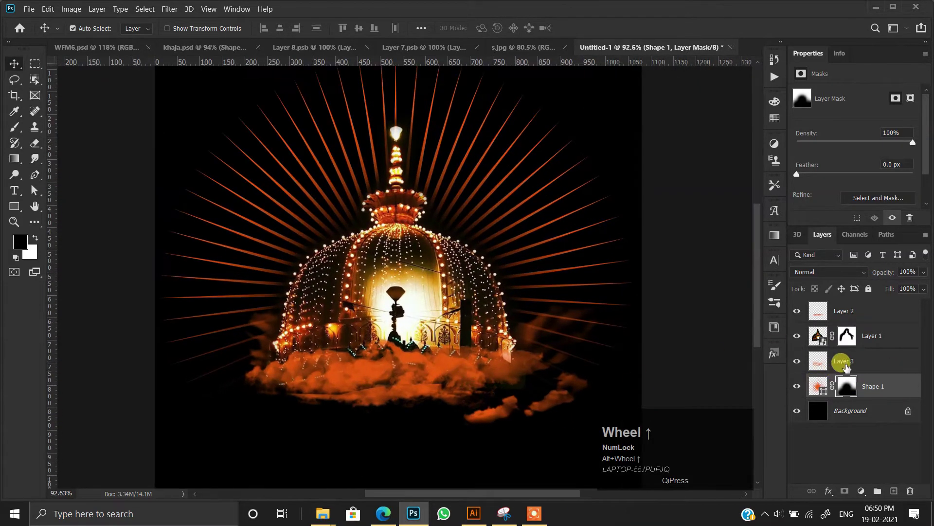
Step: Stamp orange clouds on Layer 3 at both sides of the dome's base with the 466 px cloud brush
click(845, 368)
click(850, 317)
click(846, 362)
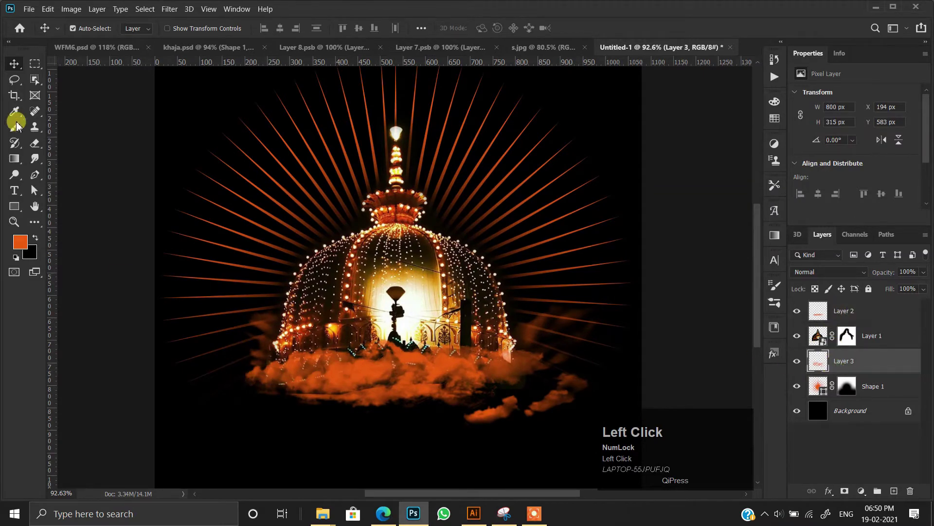
click(14, 125)
right_click(417, 278)
click(458, 317)
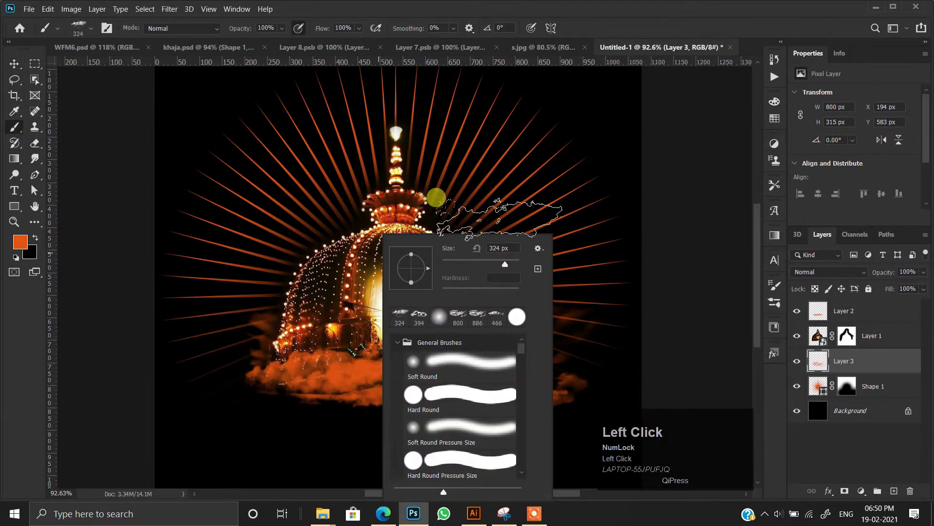
click(497, 316)
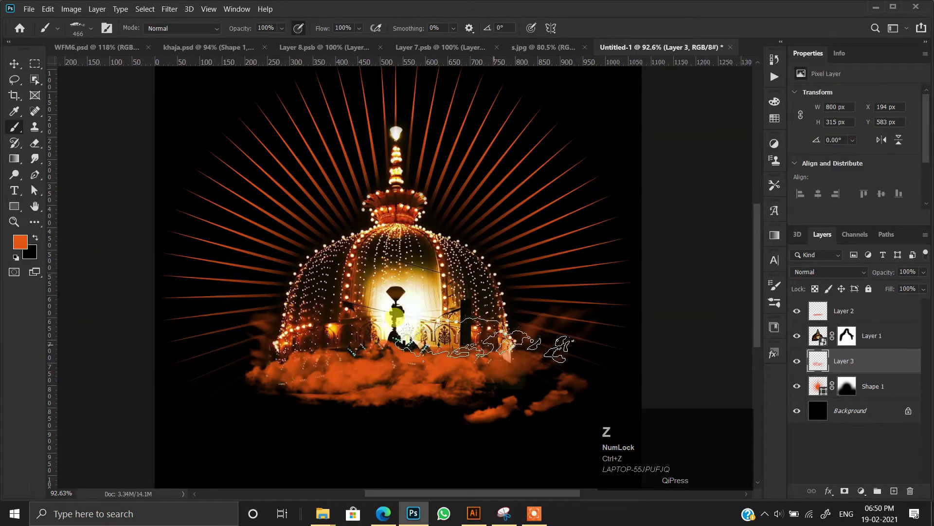
click(455, 331)
click(236, 321)
Step: Add a new layer directly above the Background and stamp an orange cloud at the canvas's left edge with the Clouds563 brush at 400 px
scroll(344, 361, up, 3)
right_click(345, 363)
scroll(437, 386, down, 2)
scroll(437, 386, down, 10)
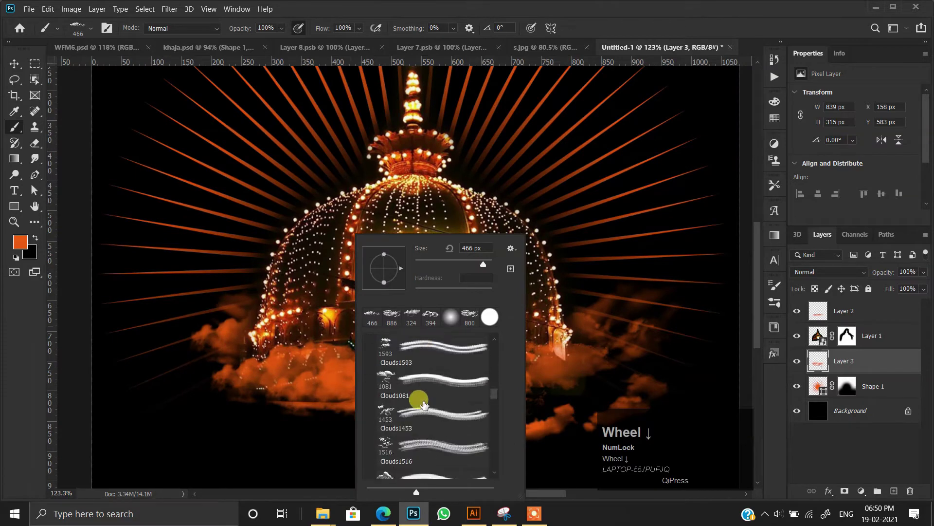
scroll(402, 403, down, 3)
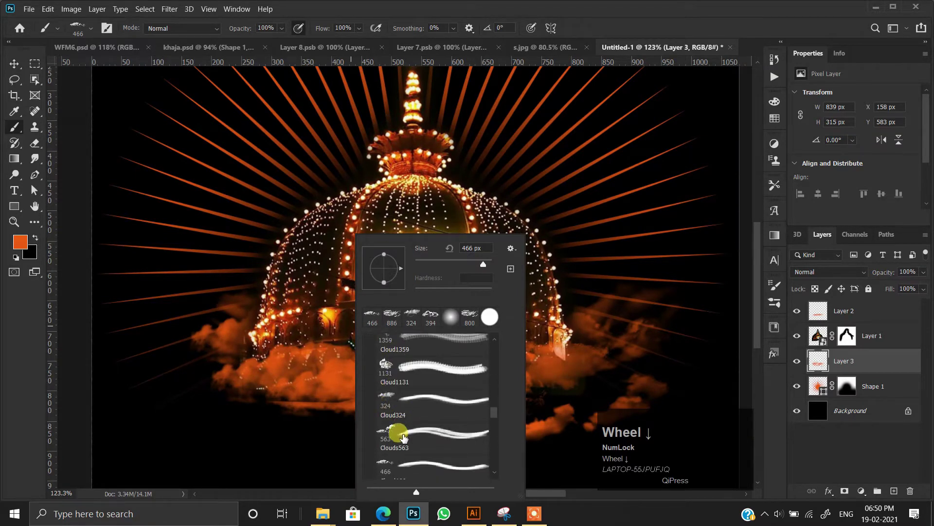
scroll(267, 191, down, 3)
click(845, 410)
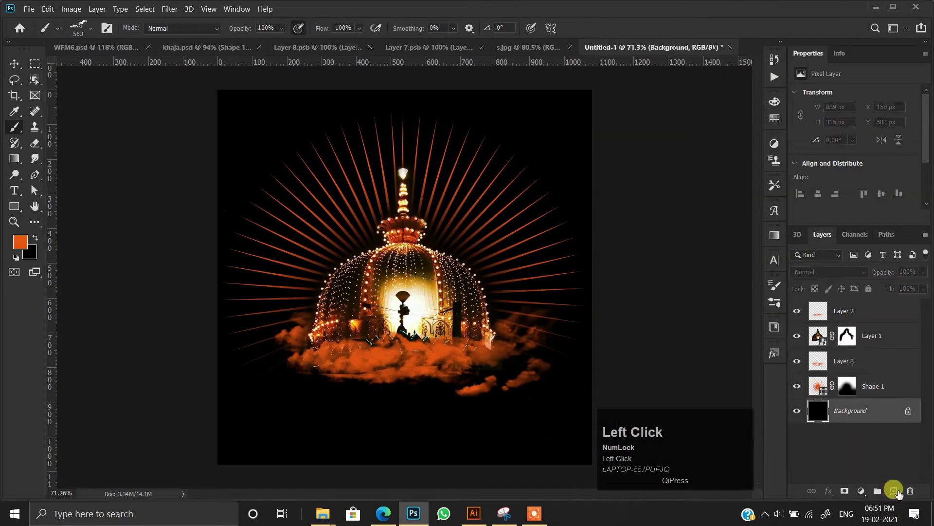
click(894, 491)
key(bracketleft)
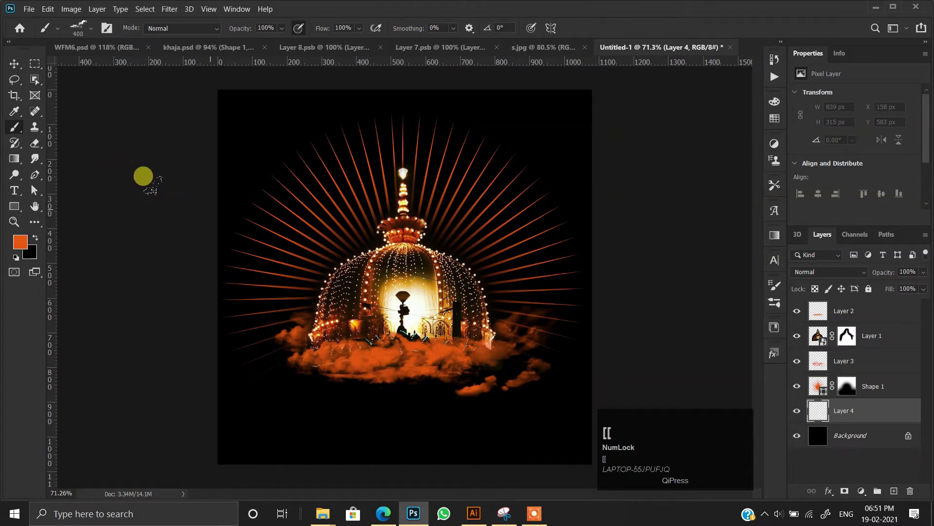
click(243, 207)
Step: Stamp an orange cloud at the right edge of Layer 4, level with the spire, using the Cloud618 brush at 500 px
right_click(496, 173)
scroll(553, 382, down, 4)
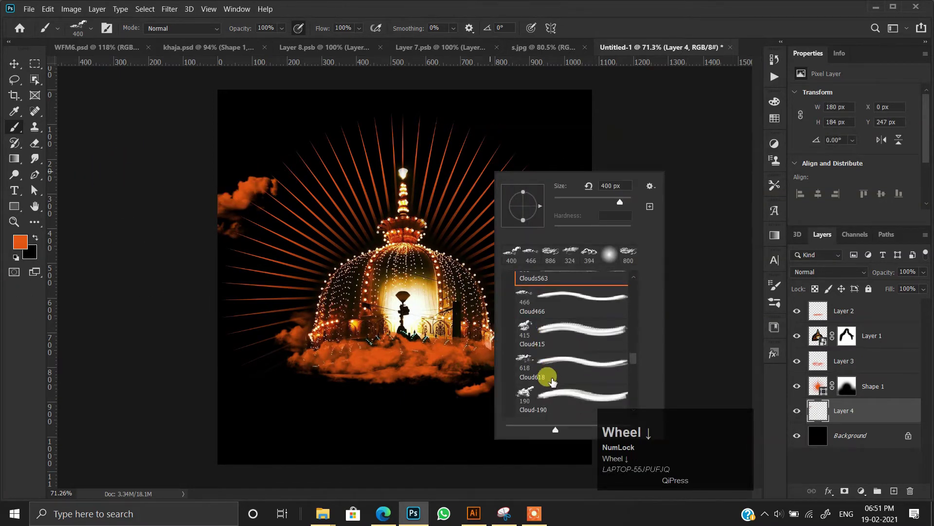
click(552, 382)
click(487, 151)
key(bracketleft)
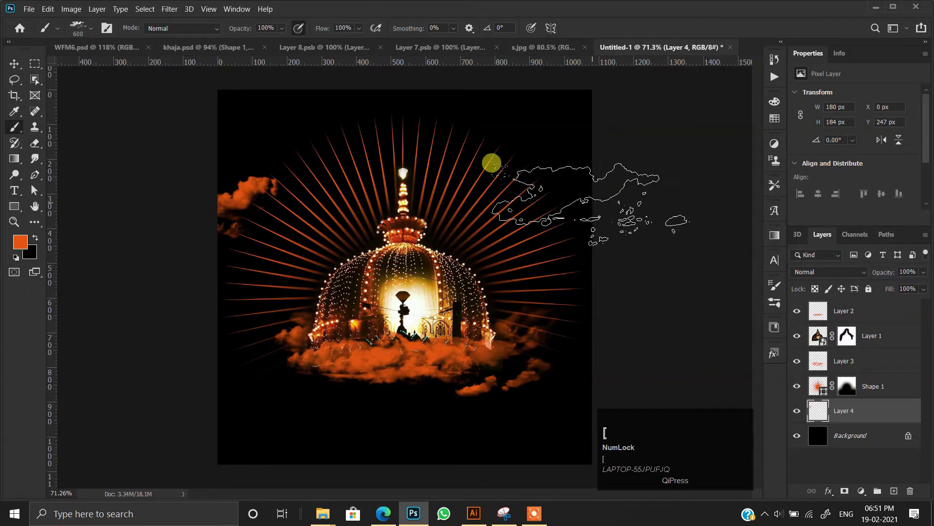
key(bracketleft)
click(503, 198)
right_click(346, 246)
scroll(487, 366, down, 4)
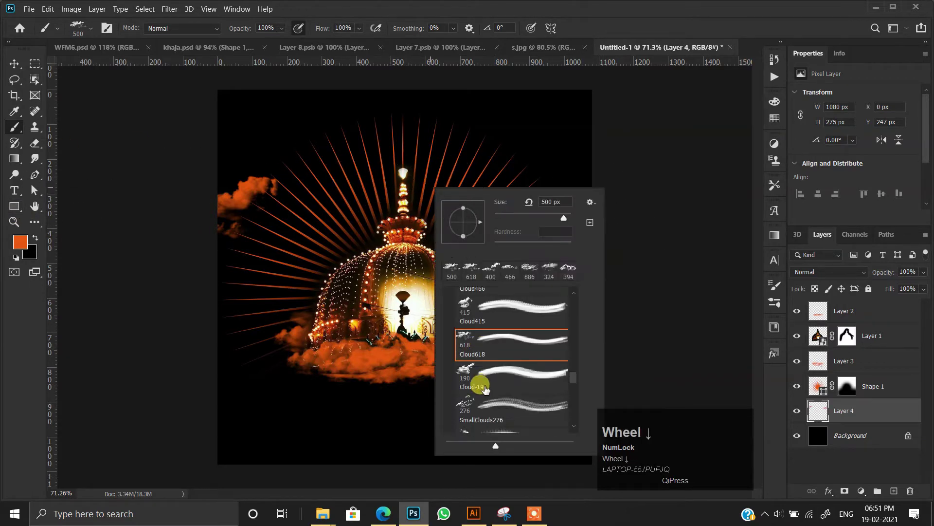
key(z)
Step: Delete the cloud at the left edge of Layer 4 and stamp one with the 305 px Clouds305 brush in its place
right_click(389, 104)
scroll(564, 401, down, 2)
scroll(565, 402, down, 4)
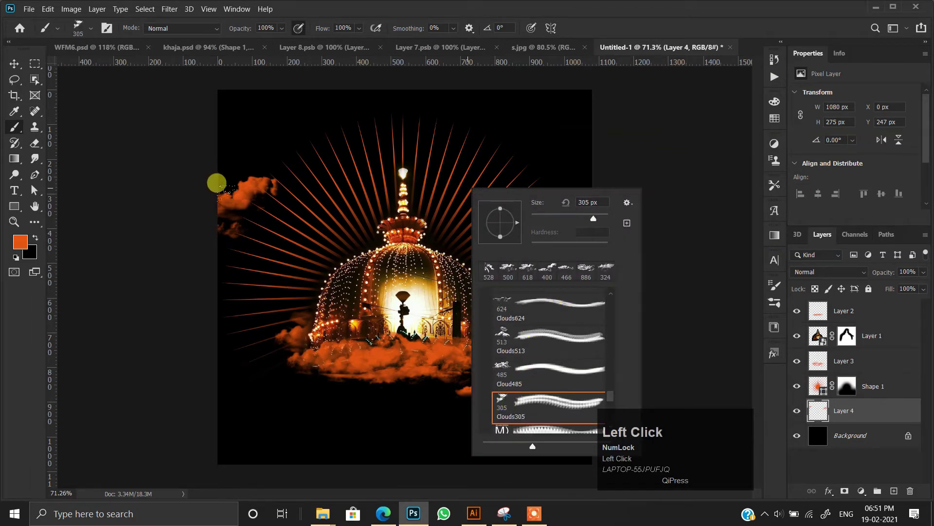
scroll(96, 183, up, 2)
click(35, 63)
drag(163, 103, 261, 280)
key(BackSpace)
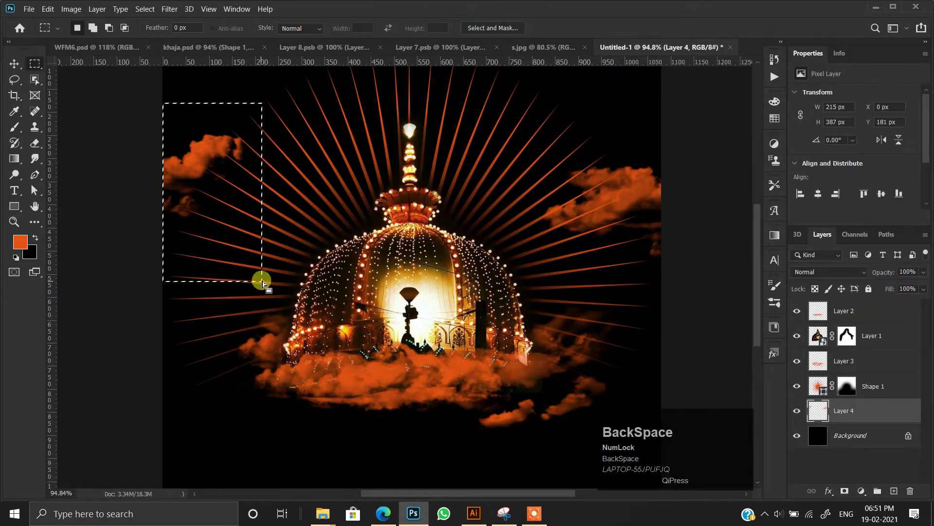
key(ctrl+d)
key(b)
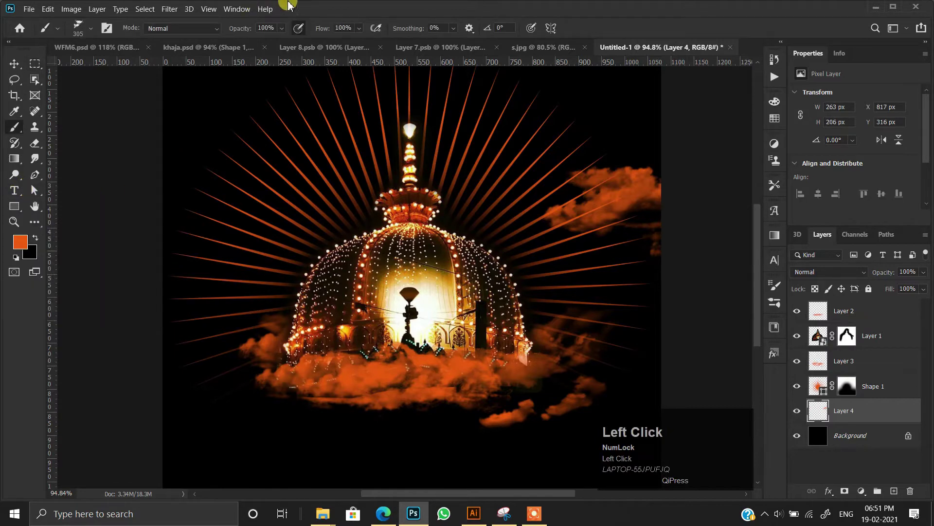
drag(453, 102, 402, 139)
Step: Stamp small scattered clouds over the rays just right of the spire with the 276 px SmallClouds276 brush
right_click(432, 193)
scroll(495, 383, up, 2)
scroll(495, 383, up, 4)
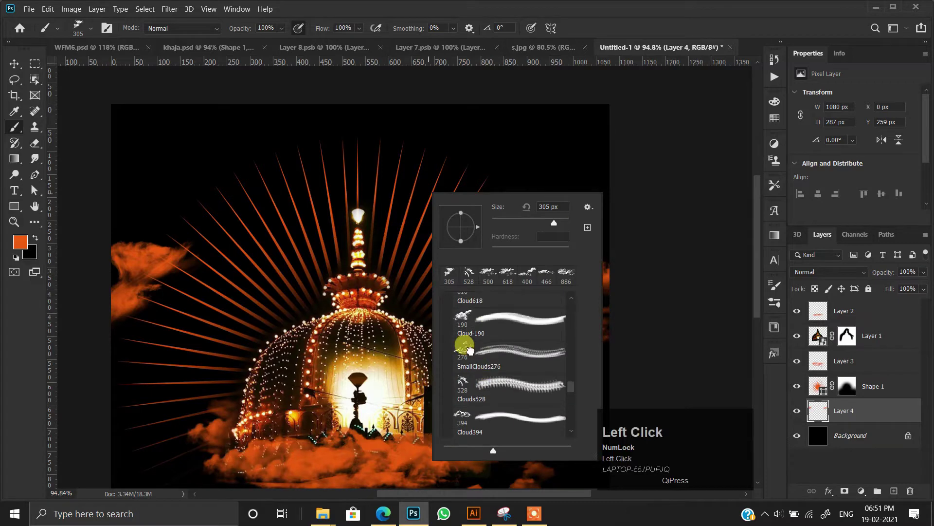
click(481, 353)
click(427, 100)
click(502, 195)
key(ctrl+z)
click(440, 244)
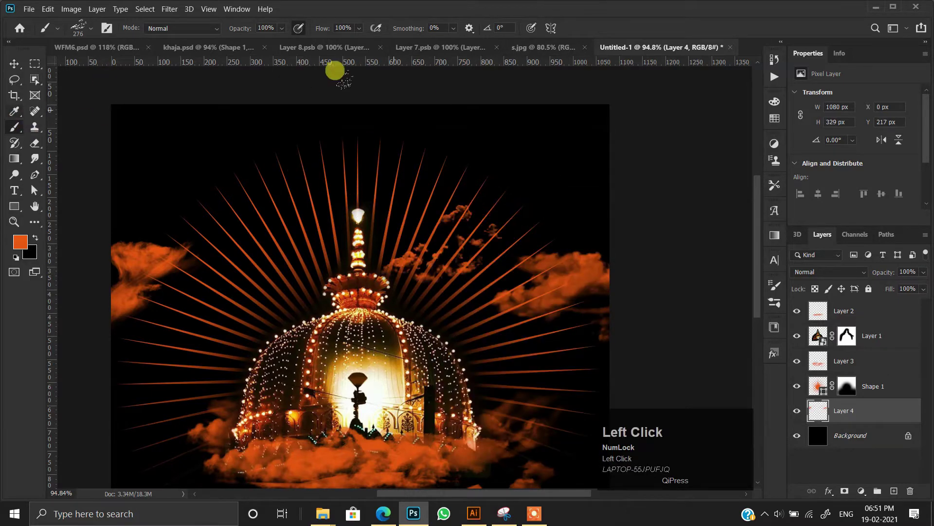
Step: Stamp a cloud over the rays left of the spire with the Cloud1359 brush reduced to 500 px
right_click(461, 145)
scroll(516, 291, up, 3)
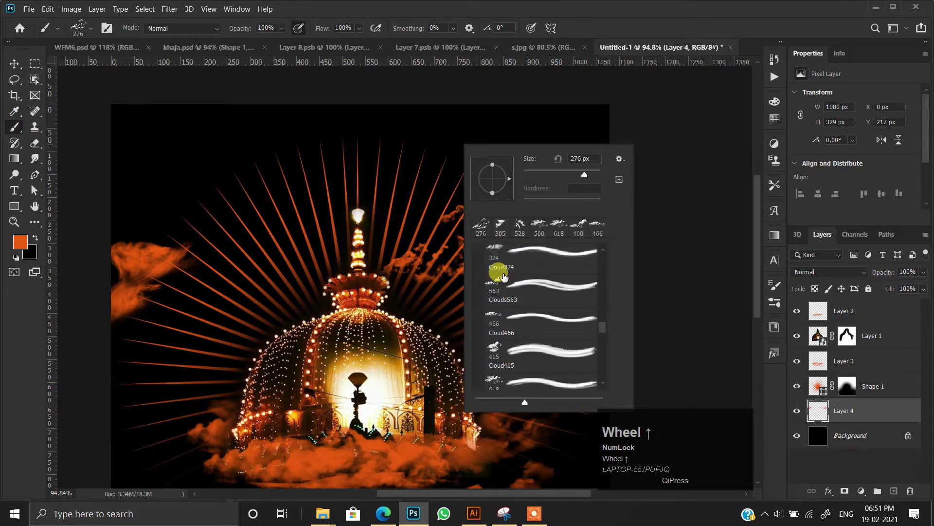
scroll(505, 287, up, 1)
scroll(504, 292, up, 2)
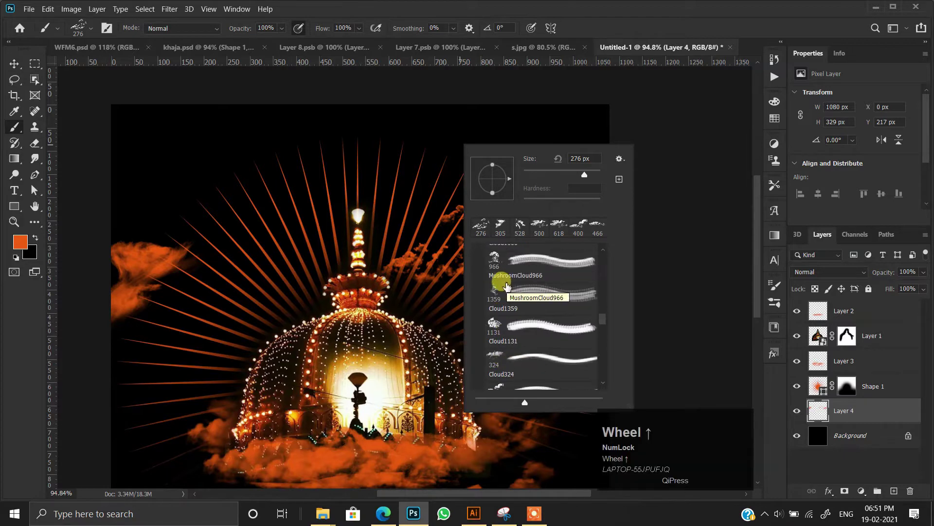
double_click(505, 283)
click(411, 261)
key(ctrl+z)
scroll(316, 146, down, 3)
key(bracketleft)
key(bracketleft)
key(bracketleft)
key(bracketleft)
key(bracketleft)
key(bracketleft)
key(bracketleft)
key(bracketleft)
click(313, 167)
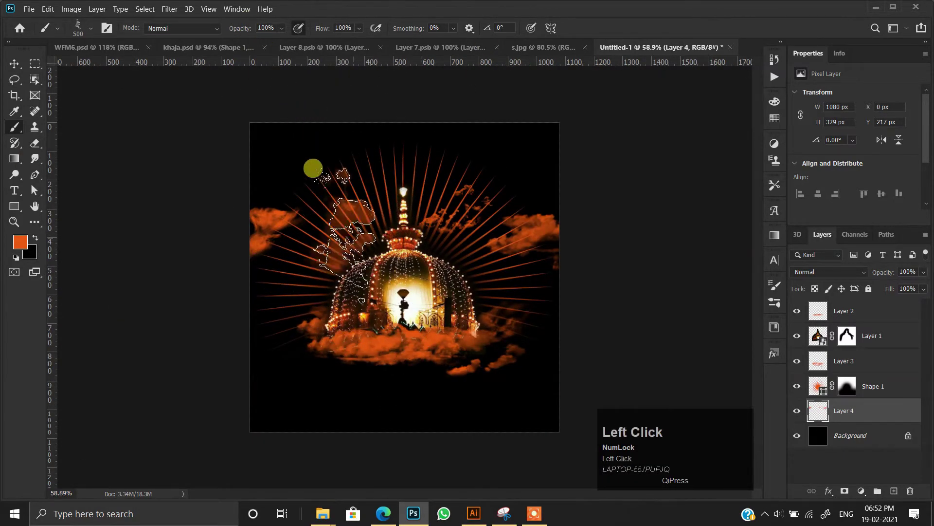
key(bracketleft)
Step: Stamp a small cloud in the sky at the artwork's upper left with the Clouds1453 brush reduced to 250 px
scroll(365, 183, up, 2)
drag(424, 175, 401, 267)
right_click(406, 242)
scroll(468, 374, up, 6)
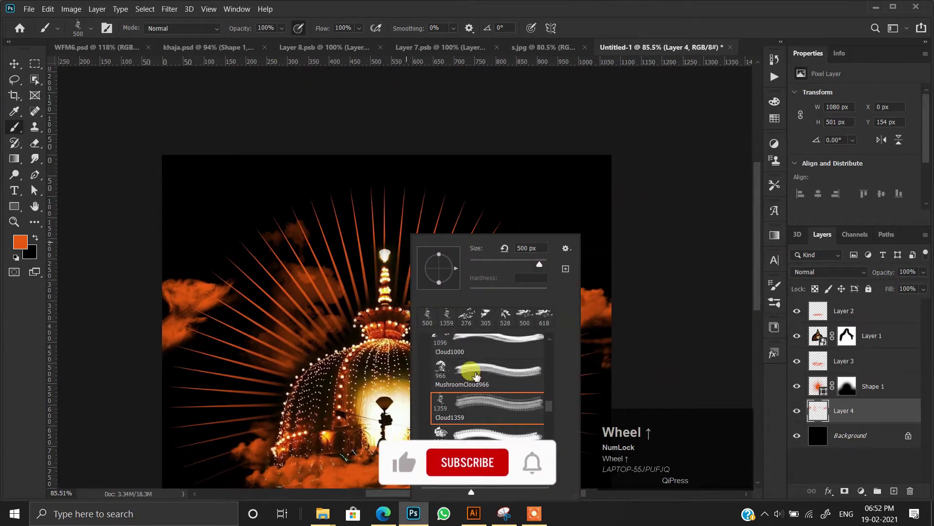
scroll(453, 375, up, 1)
click(443, 425)
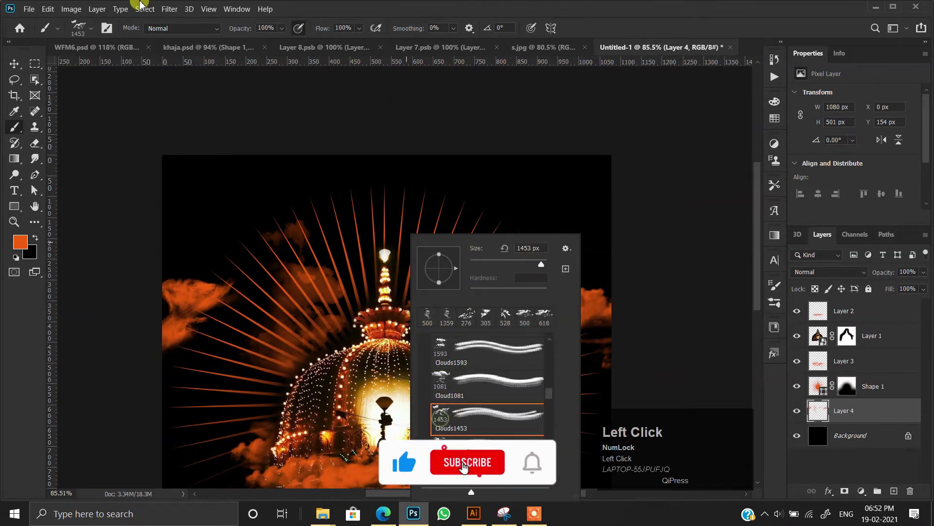
click(424, 202)
key(bracketleft)
key(bracketleft)
key(bracketleft)
key(bracketleft)
key(bracketleft)
key(bracketleft)
key(bracketleft)
key(bracketleft)
key(bracketleft)
key(bracketleft)
key(bracketleft)
key(bracketleft)
key(bracketleft)
key(bracketleft)
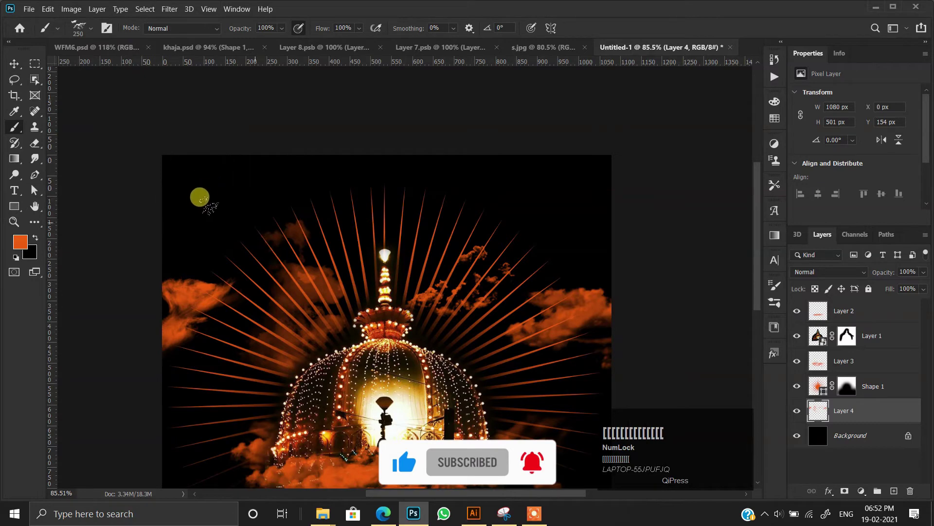
click(375, 236)
key(ctrl+z)
click(244, 236)
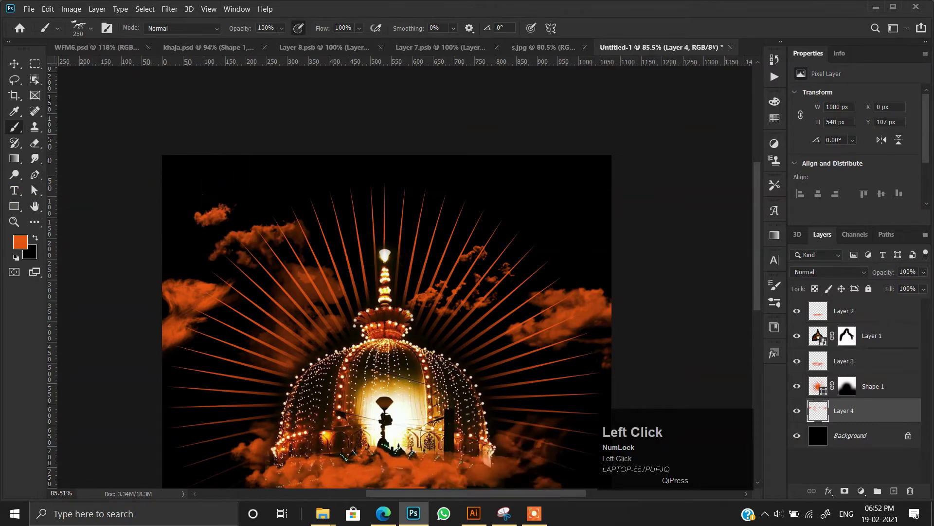
Step: Soften the clouds on Layer 4 with a Gaussian Blur of 3.8 pixels radius
click(11, 60)
alt+scroll(413, 220, down, 2)
click(169, 8)
click(202, 142)
click(352, 186)
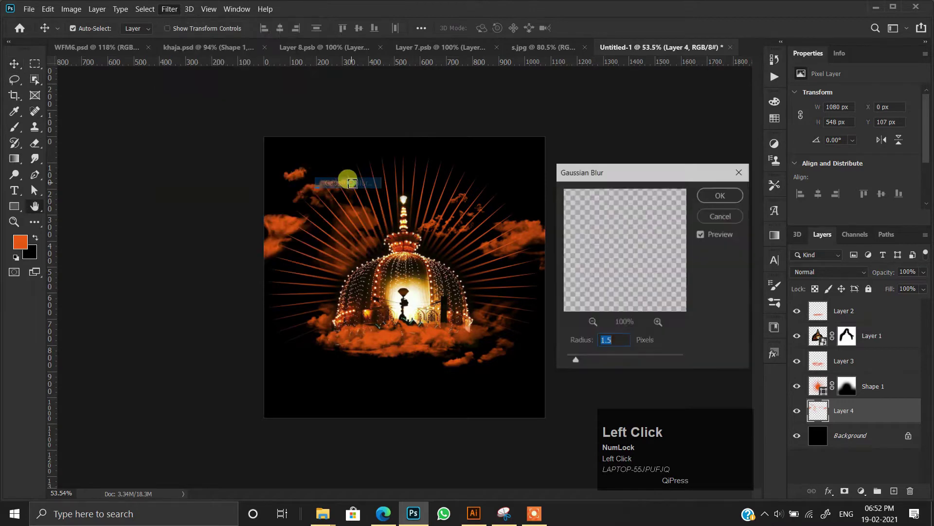
click(394, 247)
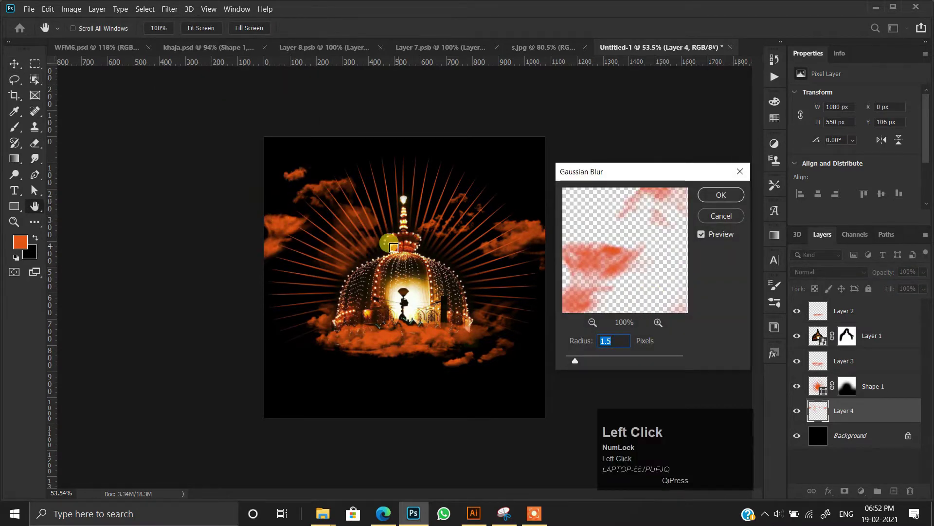
key(ctrl+1)
drag(406, 186, 348, 231)
drag(621, 174, 661, 167)
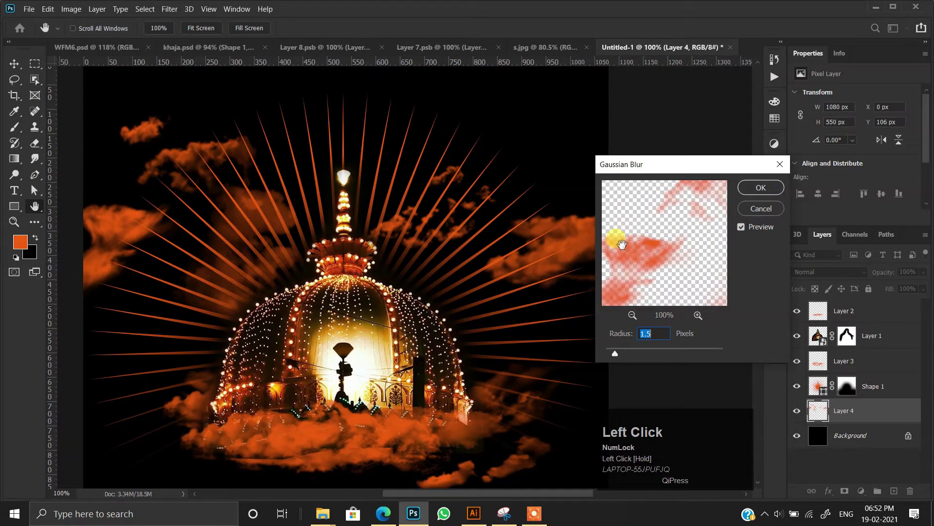
drag(615, 353, 626, 358)
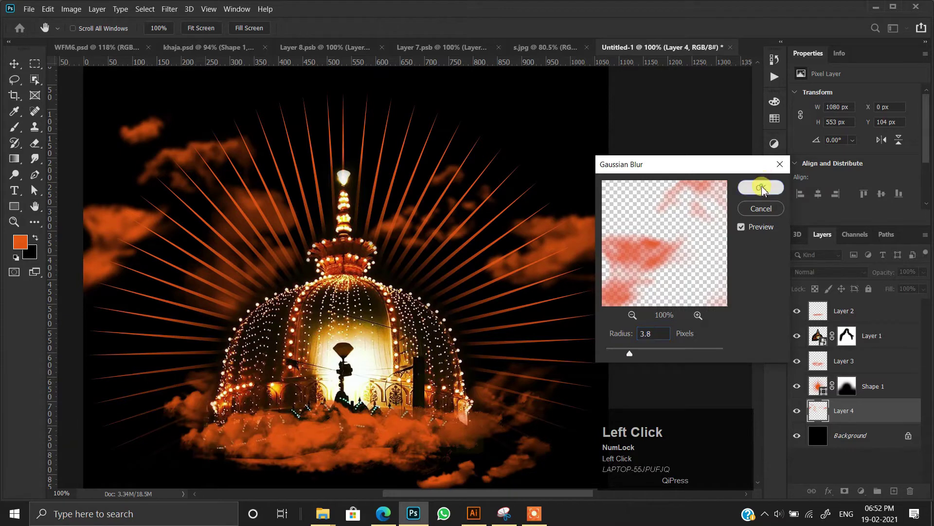
click(761, 189)
Step: Add a new layer above Layer 4 and sample a pale gold from the dome's lit center as the foreground color
alt+scroll(346, 194, down, 2)
click(894, 490)
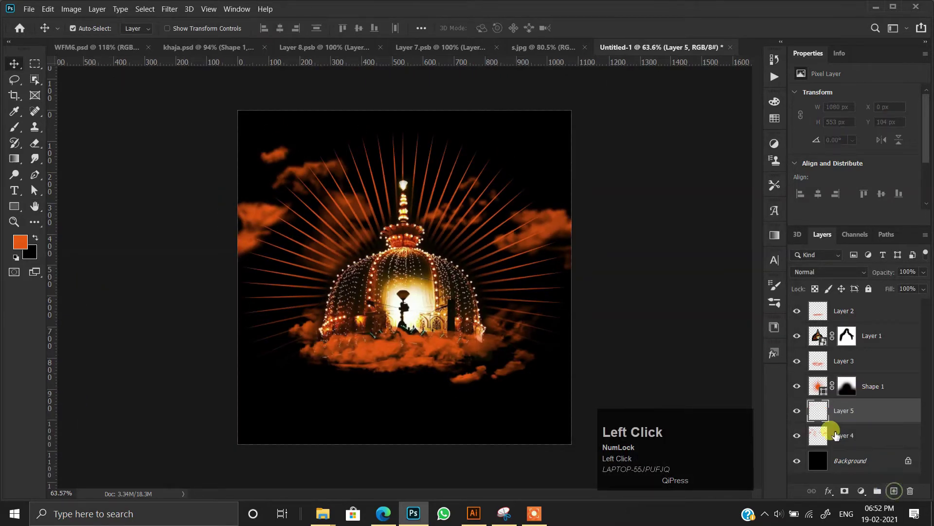
drag(845, 414, 778, 397)
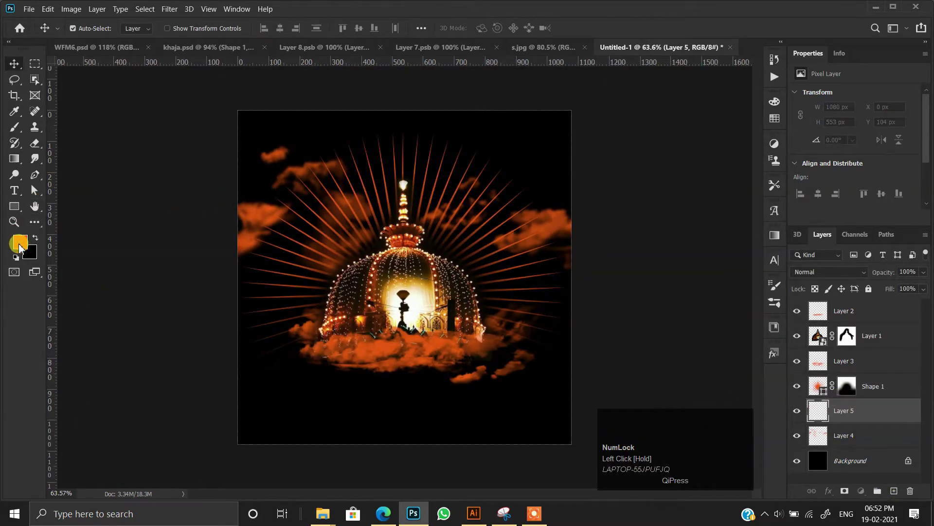
click(15, 127)
alt+scroll(448, 279, up, 5)
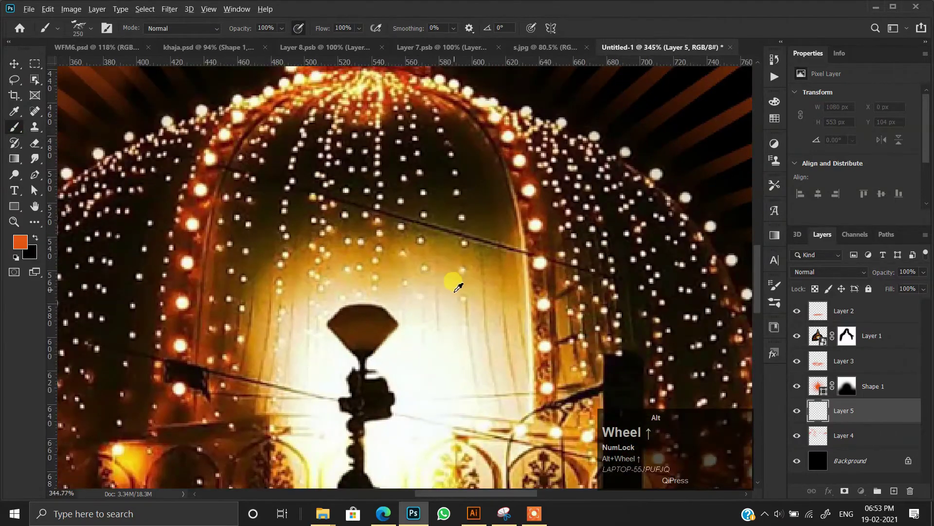
alt+scroll(449, 282, down, 9)
Step: Dab a pale gold glow behind the dome's center on Layer 5 with a soft round brush at 600 px
right_click(412, 243)
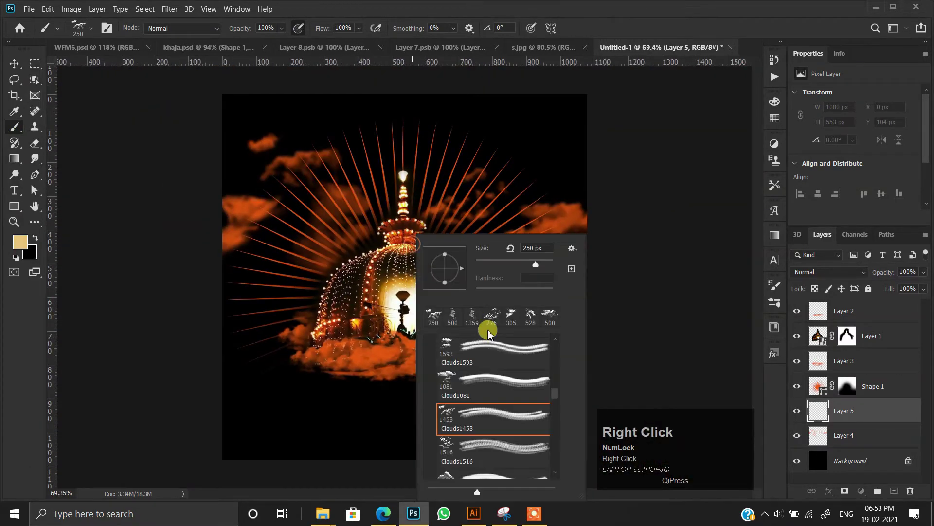
scroll(492, 375, down, 15)
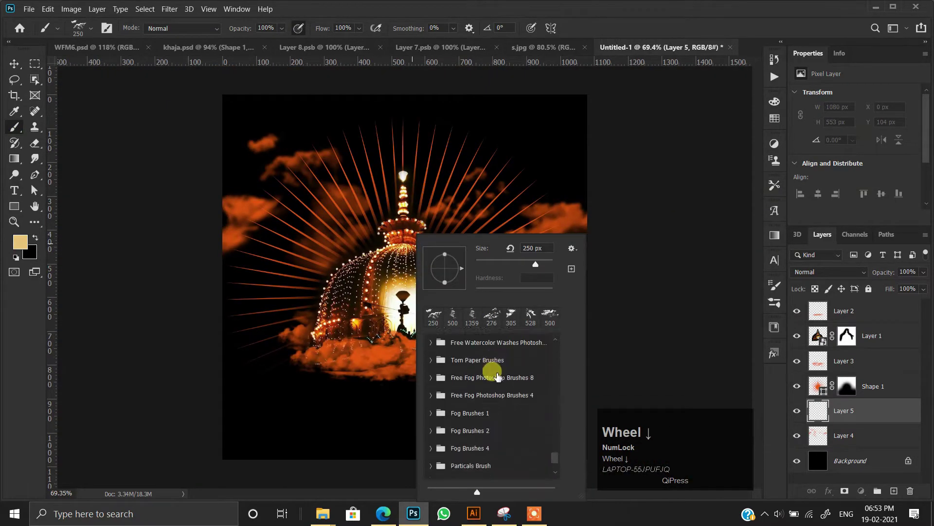
drag(556, 456, 561, 333)
click(491, 351)
click(472, 6)
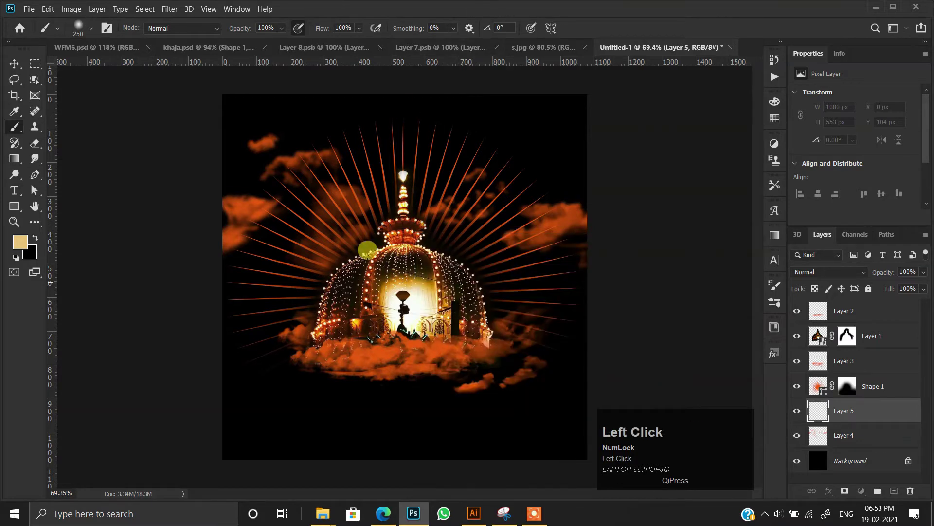
click(403, 281)
key(ctrl+z)
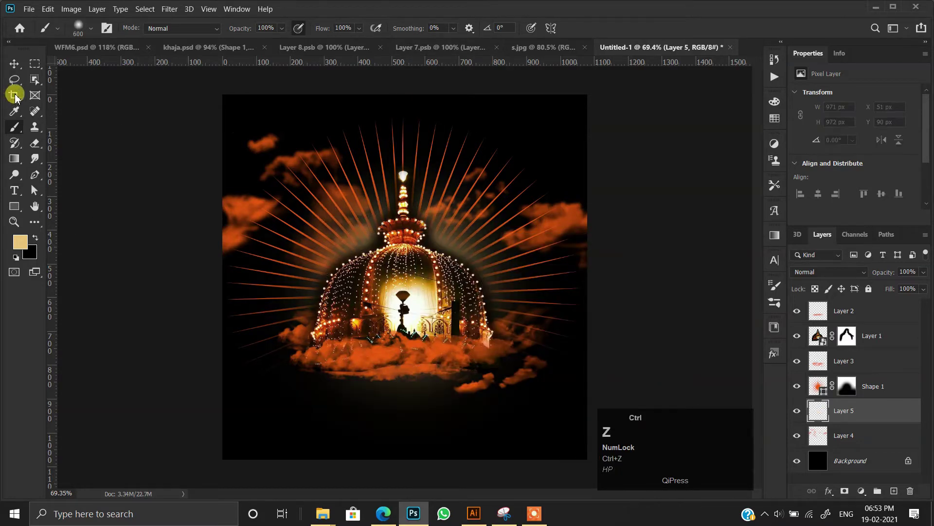
click(402, 289)
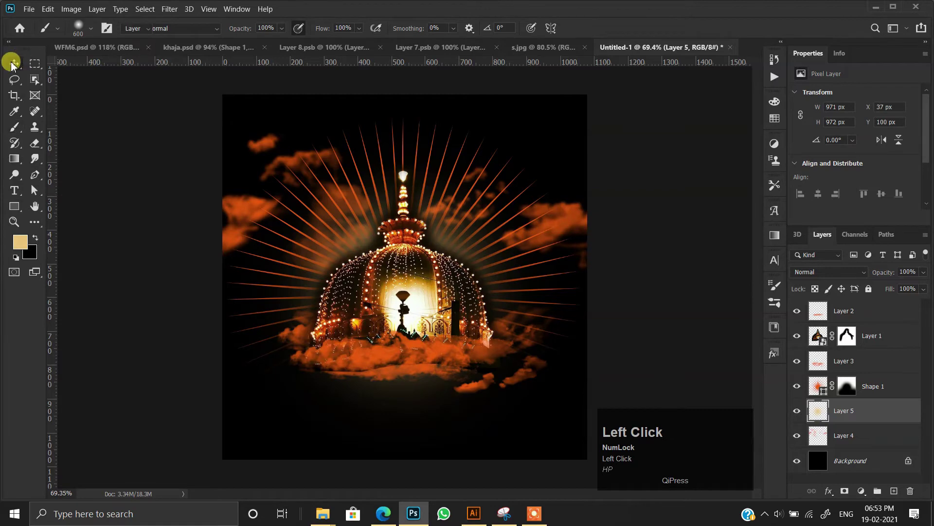
Step: Set the blend mode of the Layer 5 glow to Dissolve
click(11, 63)
scroll(423, 273, up, 2)
click(814, 273)
click(808, 214)
click(395, 181)
scroll(395, 181, down, 3)
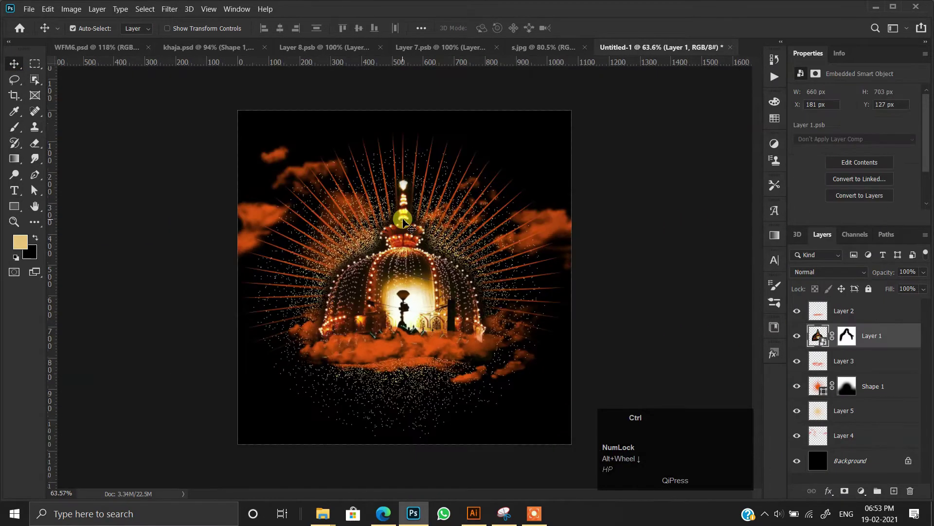
key(ctrl+t)
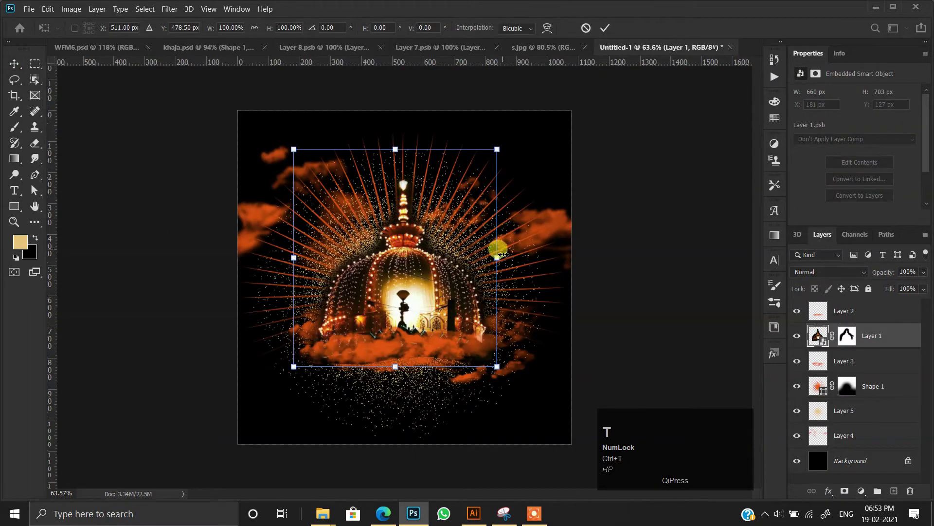
double_click(451, 258)
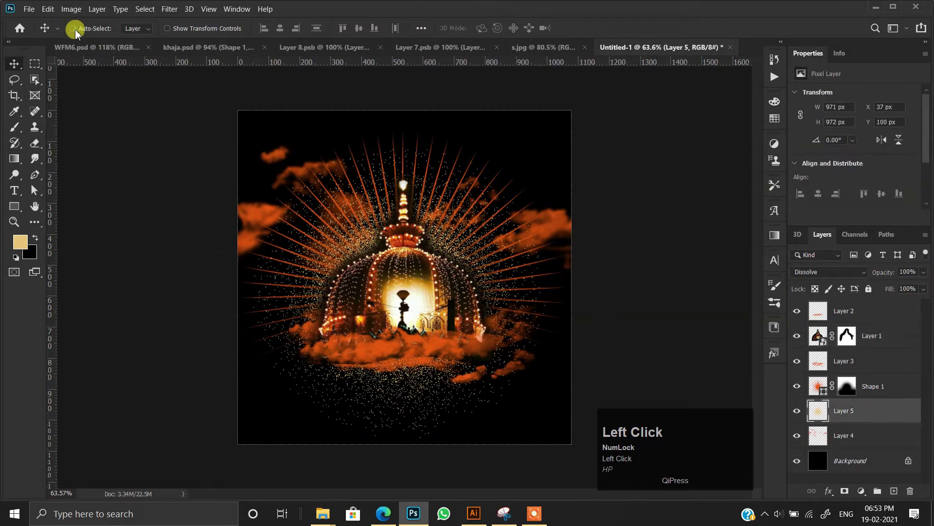
Step: Scale the dissolved glow on Layer 5 up around its center to about 3222 × 3225 px so it covers the canvas
key(ctrl+t)
drag(548, 286, 727, 292)
double_click(510, 229)
Step: Lower Layer 5's opacity to 2% to thin the speckles into sparse star-like dots
click(822, 275)
click(845, 212)
scroll(404, 214, up, 1)
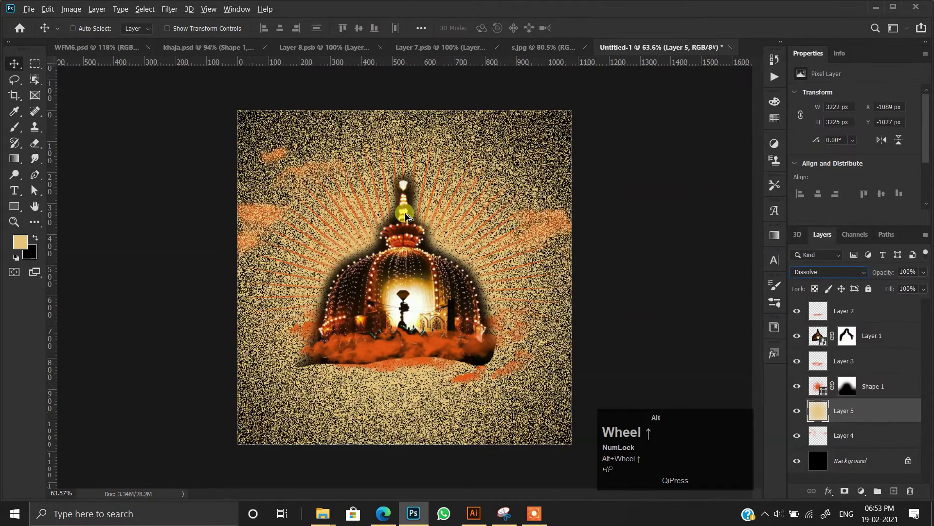
click(906, 272)
key(Return)
scroll(385, 234, up, 5)
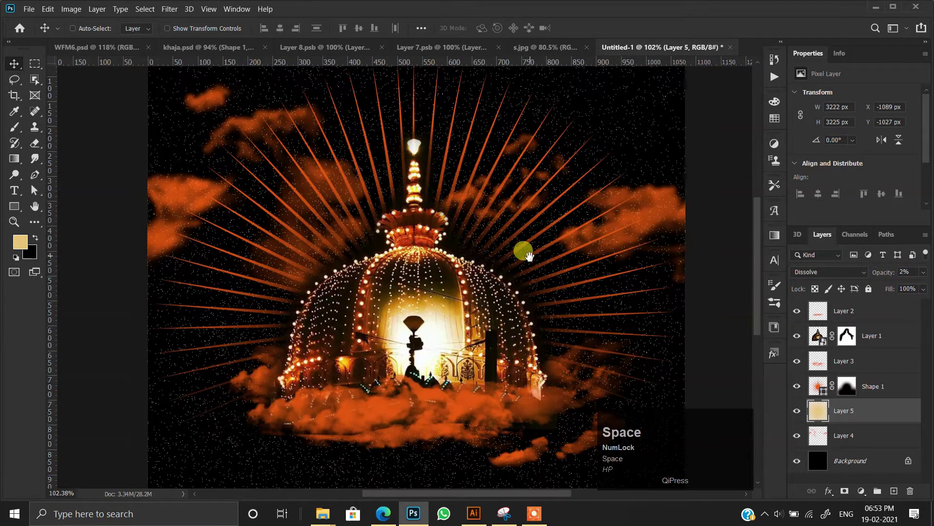
Step: Set Layer 5's fill to 10% to make the star speckles even sparser
drag(538, 250, 456, 256)
key(Return)
scroll(364, 234, down, 4)
scroll(388, 274, up, 4)
drag(398, 286, 370, 217)
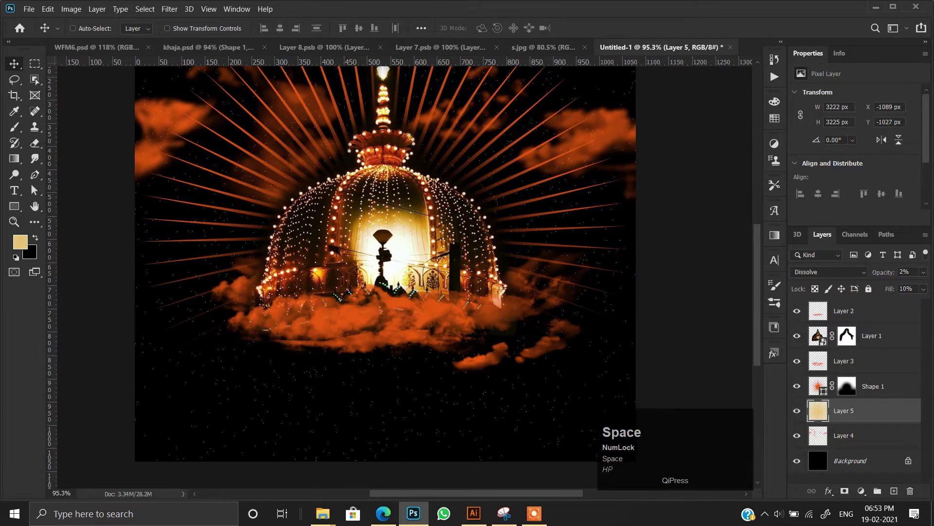
Step: Add a layer mask to Layer 5 and paint black across the canvas's lower part with the 600 px soft brush to hide the stars there
scroll(343, 328, up, 2)
drag(464, 340, 475, 252)
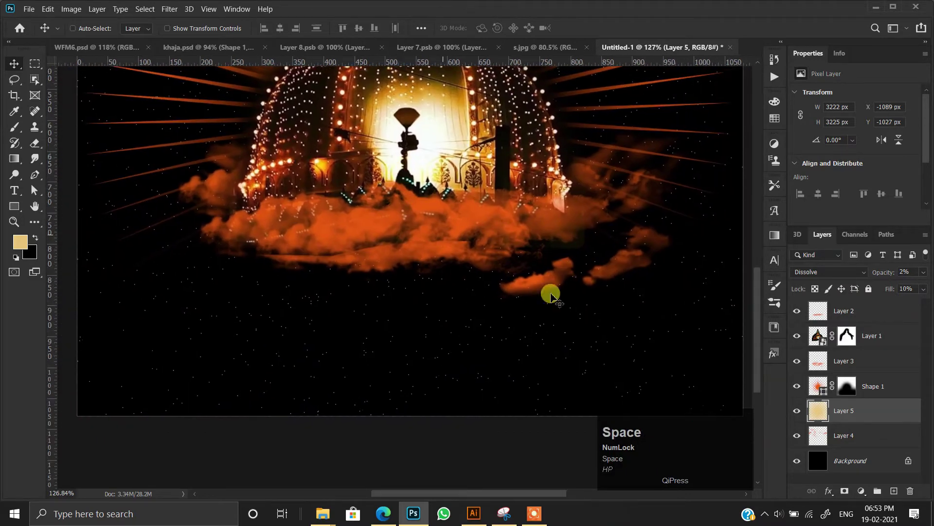
click(846, 492)
click(16, 127)
click(357, 4)
mouse_move(175, 344)
mouse_down()
mouse_move(696, 348)
mouse_move(659, 345)
mouse_up()
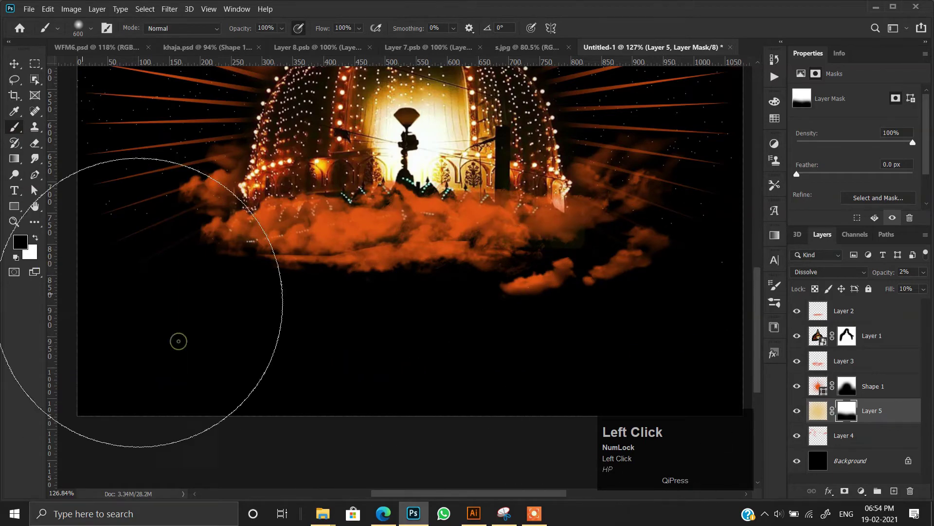
drag(337, 197, 302, 409)
key(v)
scroll(407, 272, down, 5)
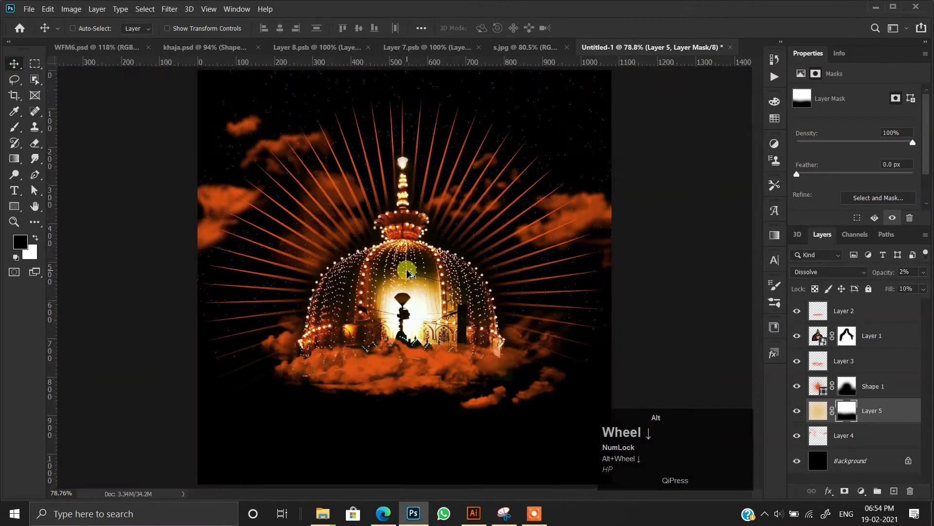
Step: Inspect the rays, clouds and star speckles around the dome up close and as a whole
click(376, 219)
scroll(378, 208, down, 2)
scroll(357, 259, up, 5)
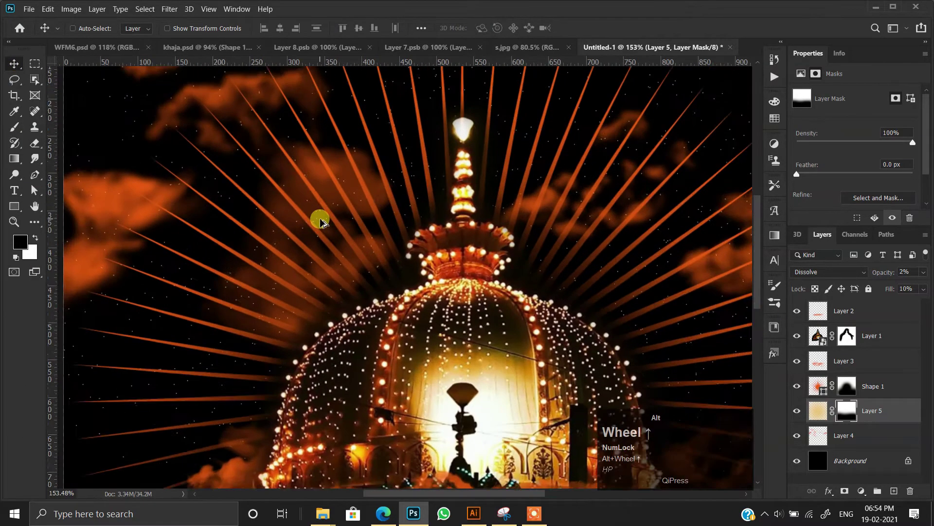
scroll(206, 167, up, 3)
scroll(205, 167, down, 6)
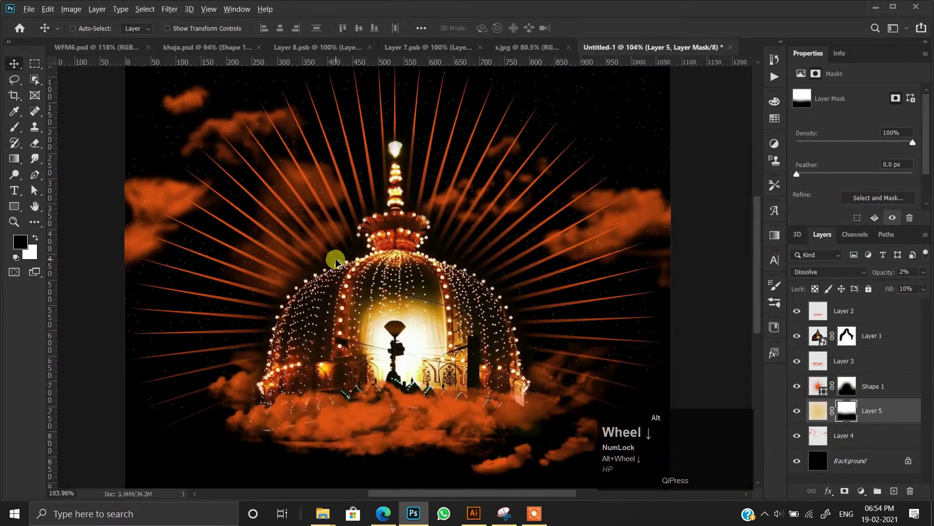
scroll(336, 262, down, 2)
scroll(305, 257, up, 10)
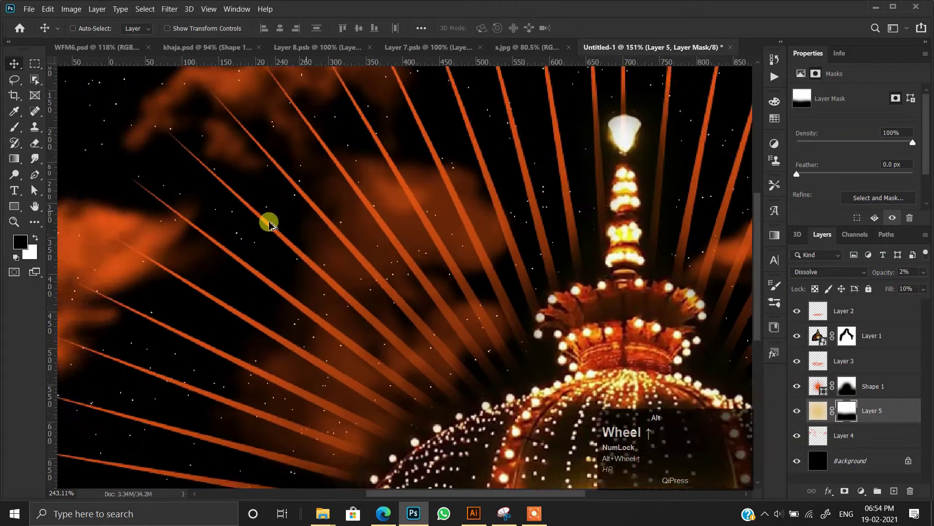
key(space)
click(876, 386)
click(169, 9)
click(190, 17)
key(ctrl+z)
Step: Convert the masked ray layer Shape 1 to a smart object
right_click(871, 382)
click(759, 161)
scroll(460, 256, down, 1)
scroll(460, 255, down, 8)
scroll(431, 235, up, 8)
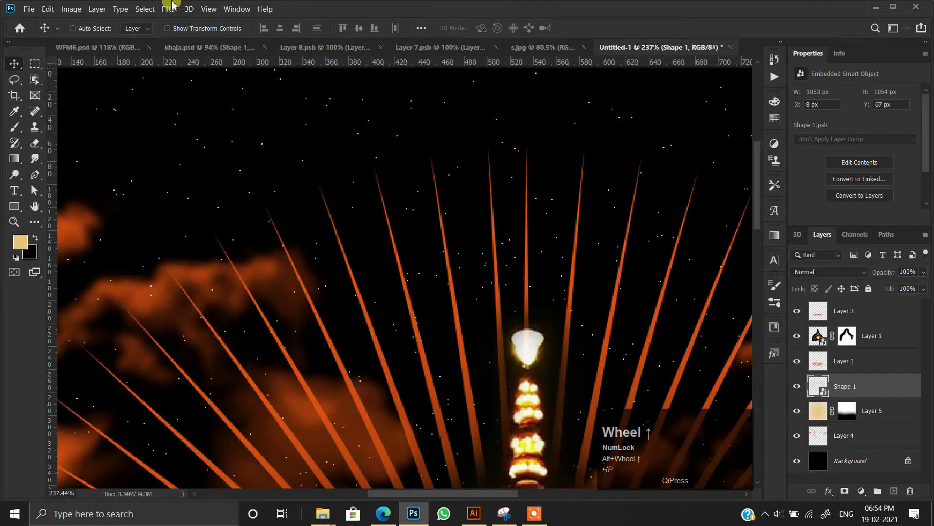
Step: Apply a Gaussian Blur with a radius of about 1.9 px to the Shape 1 smart object to soften the rays
click(169, 9)
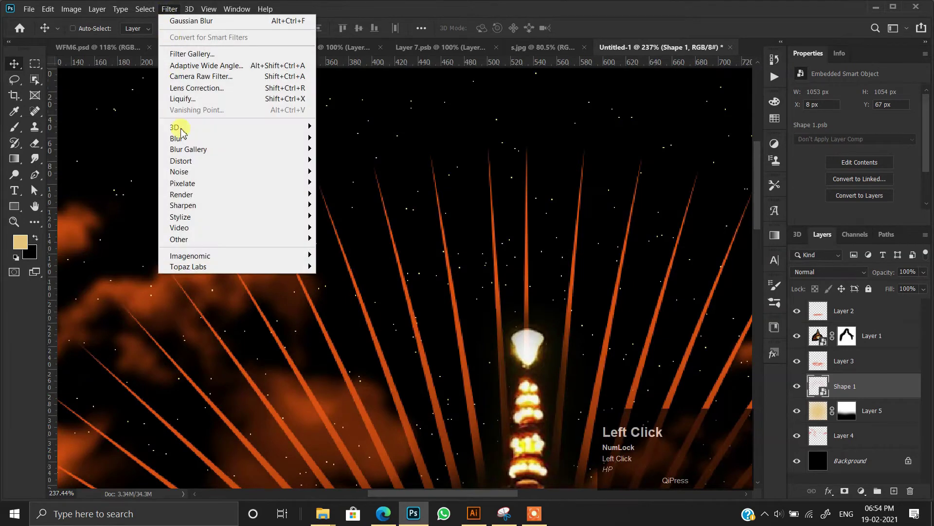
mouse_move(209, 138)
click(344, 186)
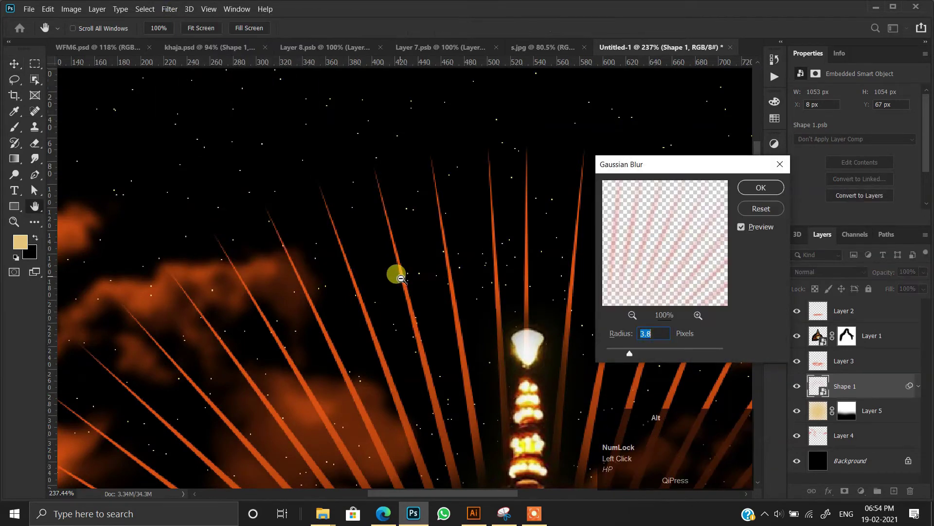
drag(630, 355, 625, 356)
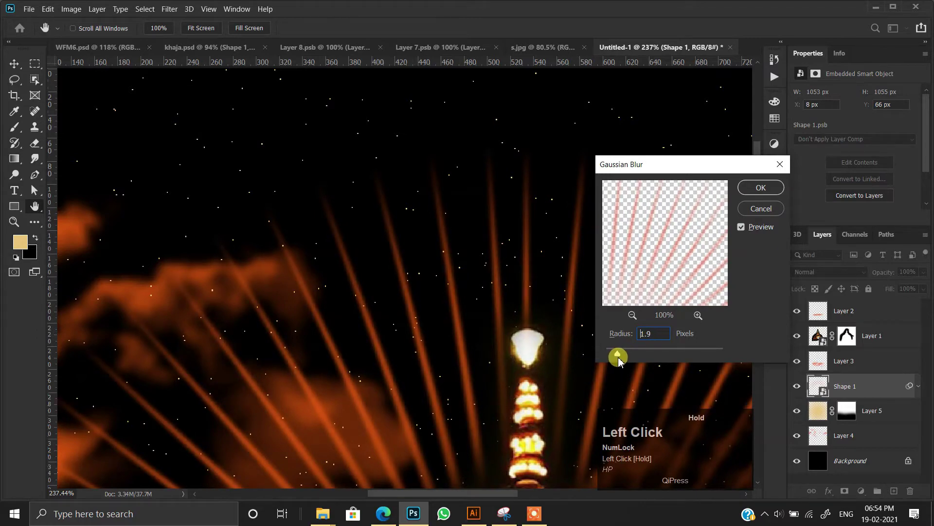
click(748, 188)
scroll(483, 278, down, 5)
scroll(340, 192, up, 2)
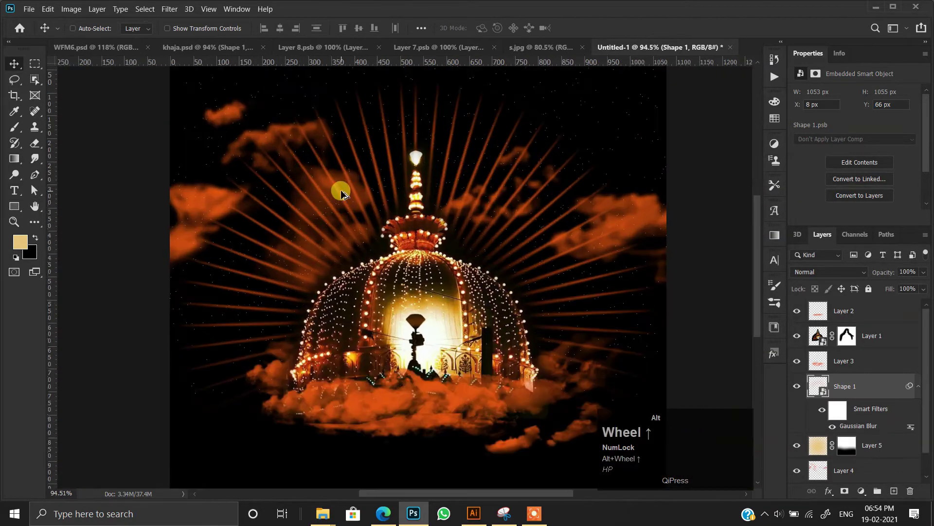
scroll(383, 290, up, 2)
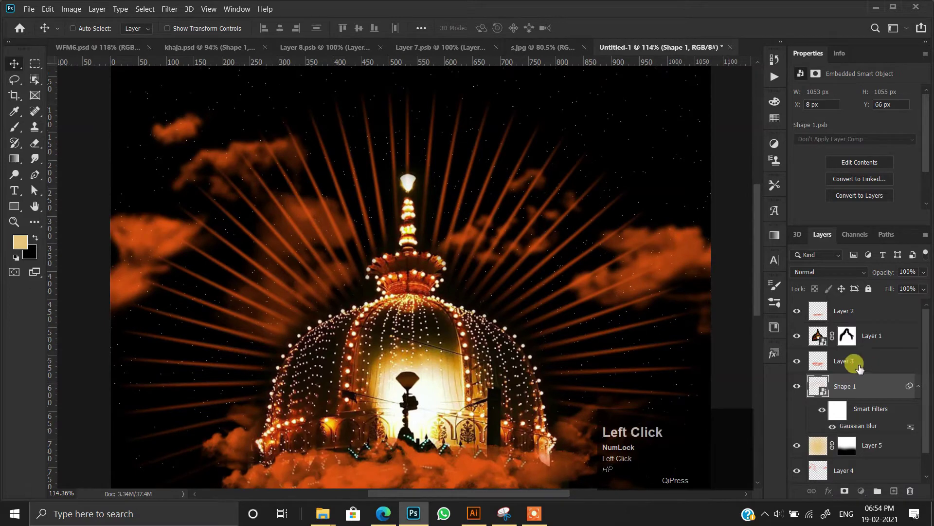
Step: Lower the opacity of the background clouds on Layer 4 to 73%
click(860, 362)
scroll(845, 386, down, 1)
click(842, 445)
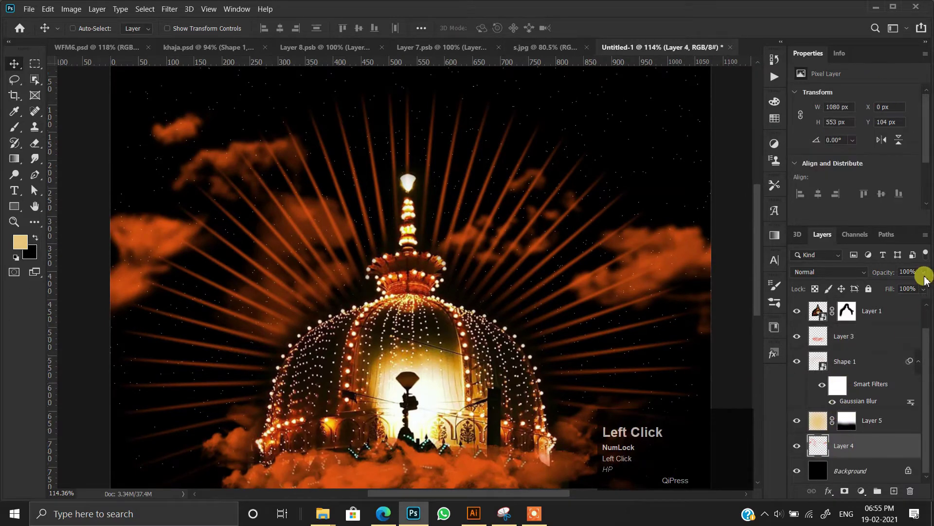
scroll(477, 252, down, 2)
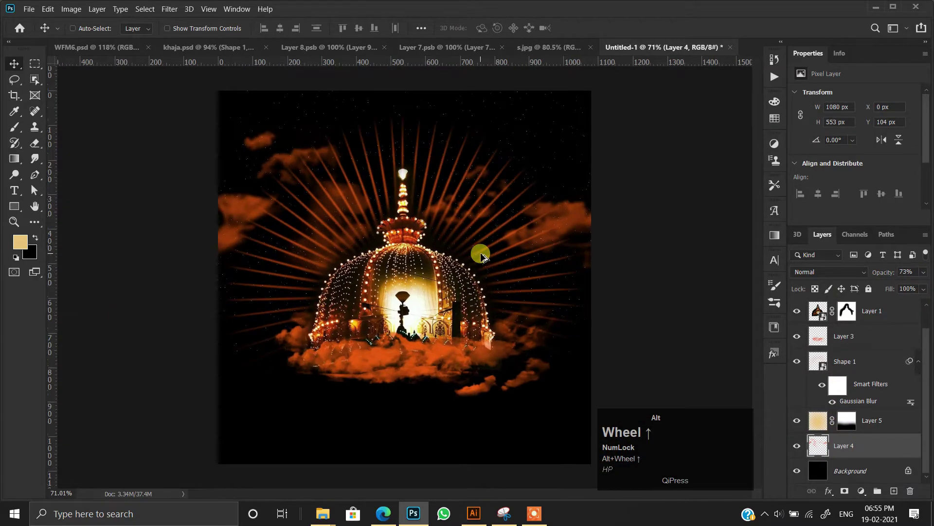
Step: Close s.jpg and bring the golden light-burst image from Layer 7.psb into the Untitled-1 artwork above Layer 4
click(544, 47)
click(604, 48)
click(512, 45)
scroll(415, 215, down, 1)
mouse_move(413, 207)
mouse_down()
mouse_move(406, 198)
mouse_move(653, 42)
mouse_move(411, 156)
mouse_move(409, 207)
mouse_up()
scroll(409, 209, down, 2)
scroll(408, 209, down, 1)
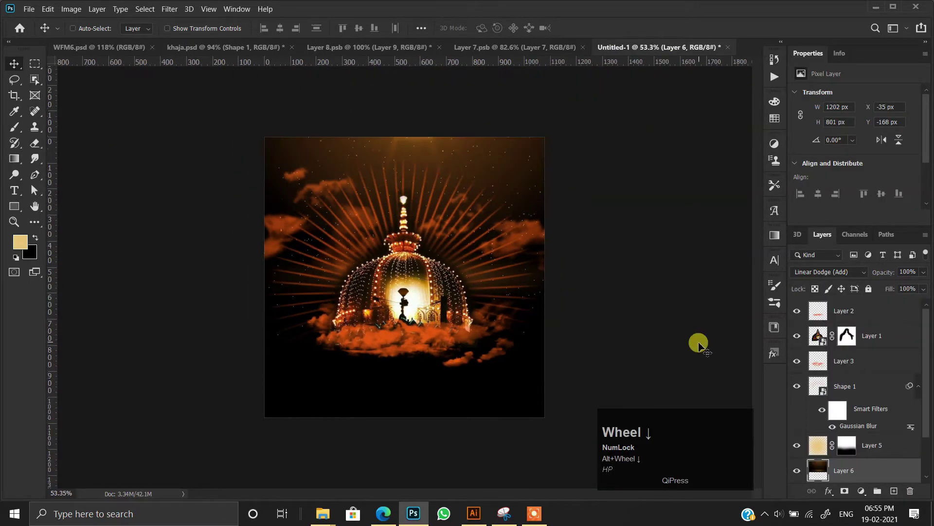
Step: Compare blend modes such as Dissolve and Color Dodge on the golden light layer, settling on Linear Dodge (Add)
click(824, 273)
click(818, 204)
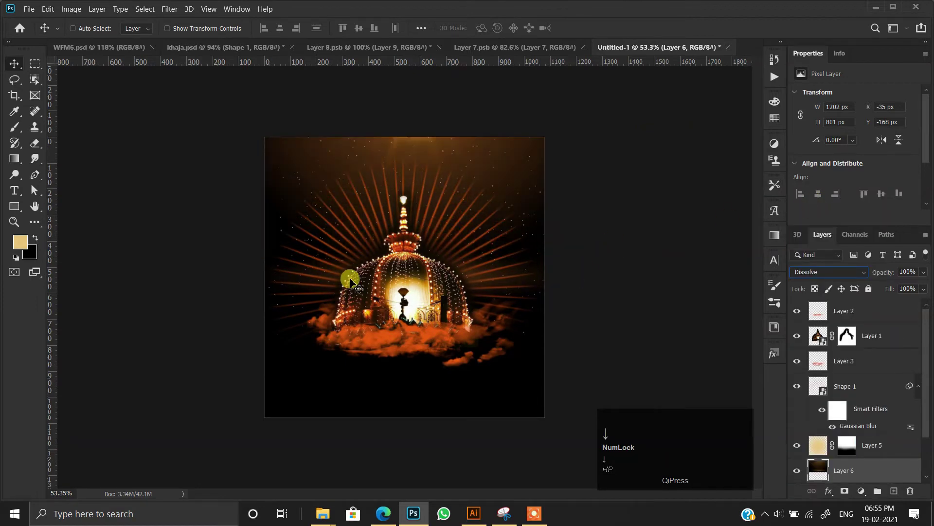
key(Down)
key(Down)
key(Down)
key(Down)
key(Down)
key(Down)
key(Down)
key(Down)
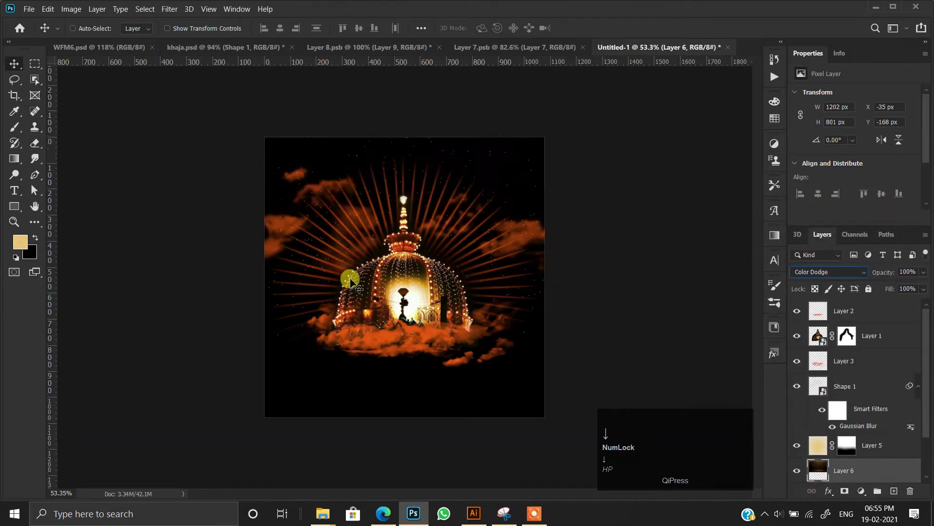
key(Down)
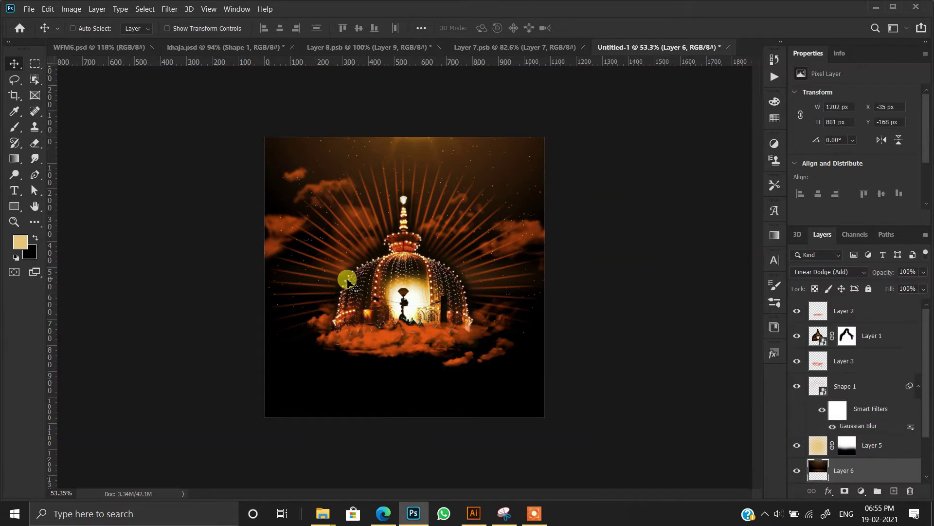
scroll(475, 222, up, 2)
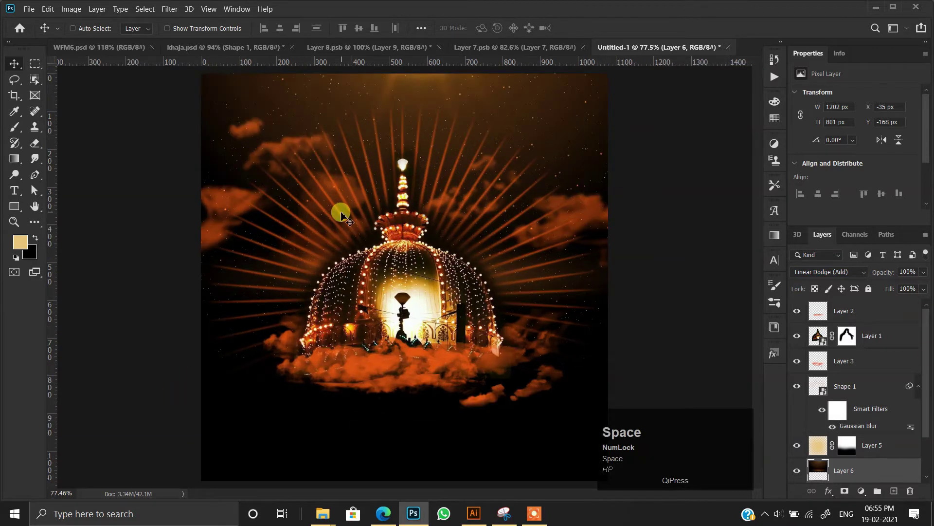
Step: Move the golden light Layer 6 to about X -79, Y 0 px at the canvas's upper edge and bring it to the front
scroll(342, 214, down, 2)
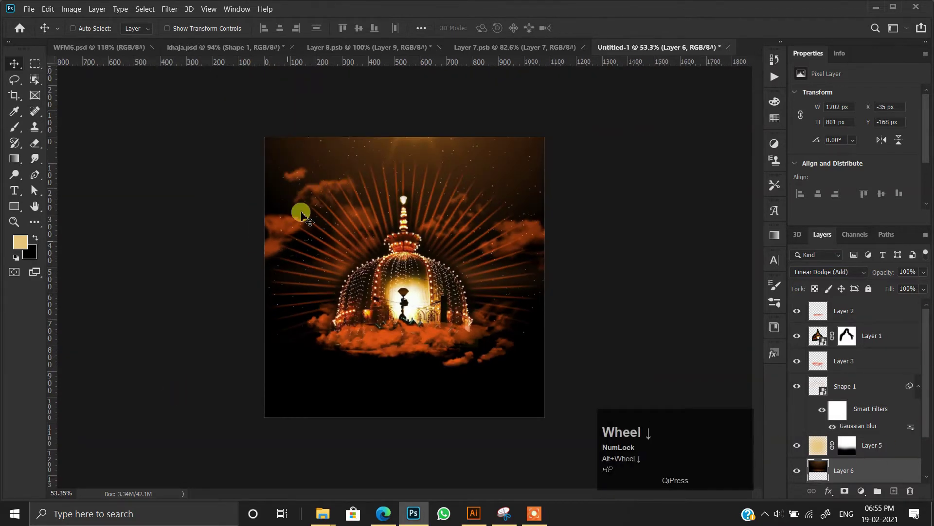
drag(411, 174, 405, 218)
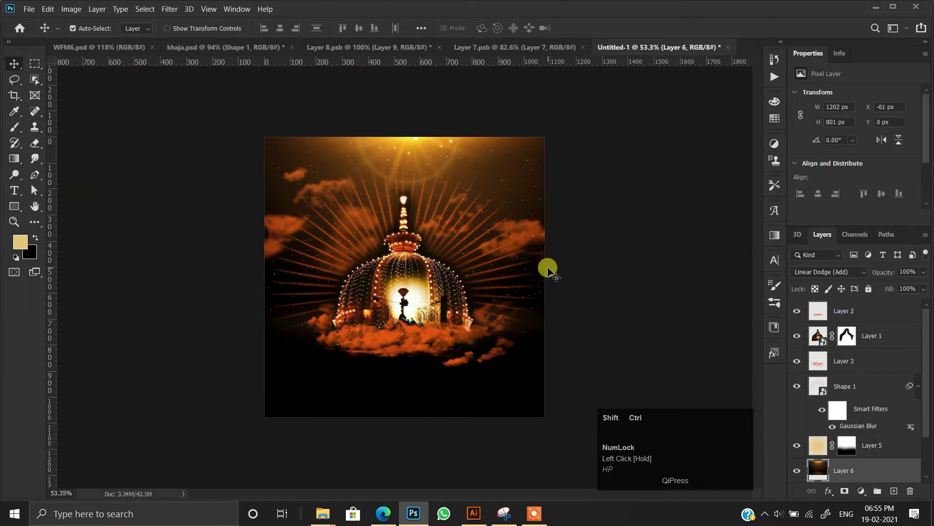
key(ctrl+shift+bracketright)
scroll(539, 268, up, 3)
scroll(412, 195, down, 1)
mouse_move(438, 156)
mouse_down()
mouse_move(424, 155)
mouse_move(432, 155)
mouse_up()
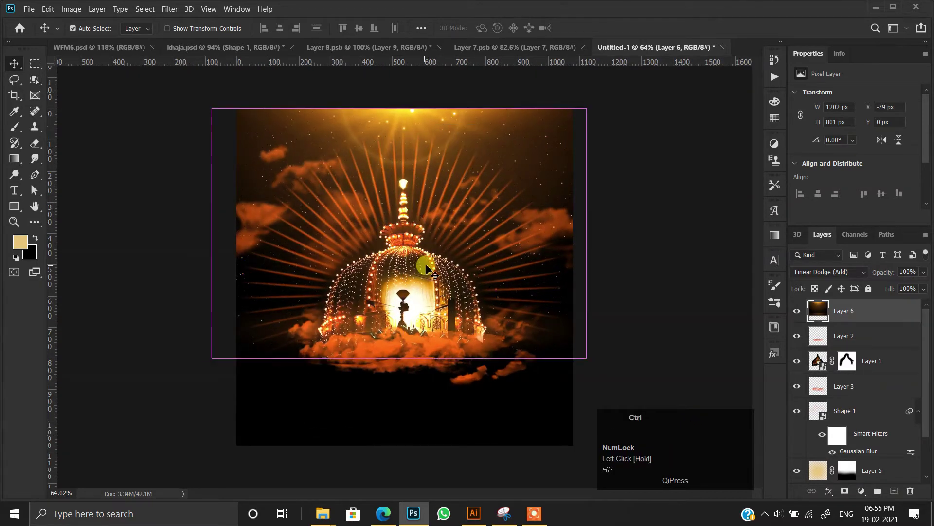
Step: Scale the golden light Layer 6 proportionally to about 108.4% (1303 × 868 px), keeping its upper edge on the canvas edge
key(ctrl+t)
drag(399, 359, 399, 378)
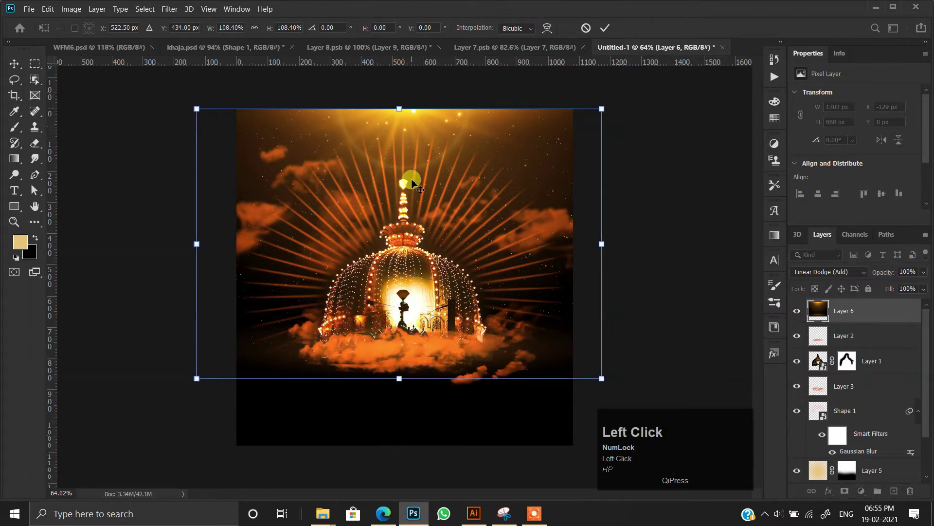
key(Return)
scroll(396, 141, up, 3)
scroll(400, 248, up, 1)
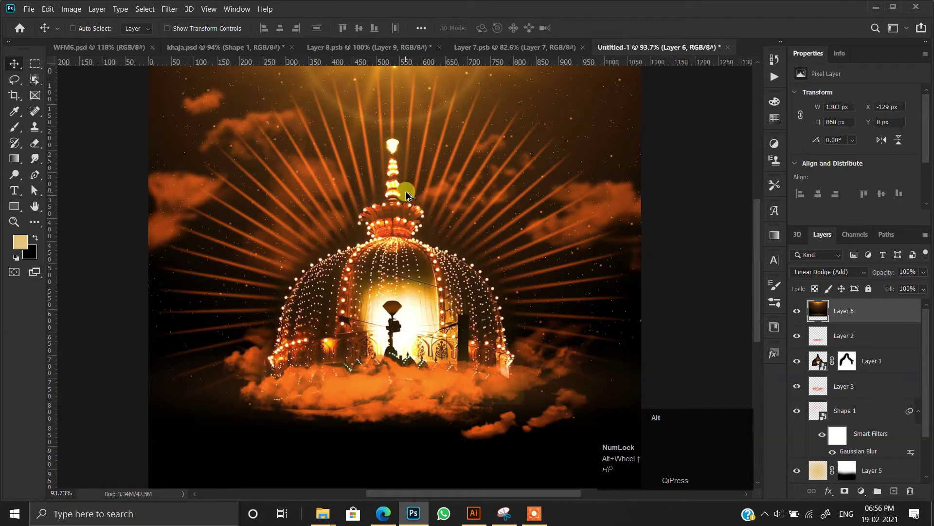
scroll(406, 189, down, 5)
scroll(378, 159, up, 6)
scroll(379, 158, down, 2)
drag(398, 150, 375, 217)
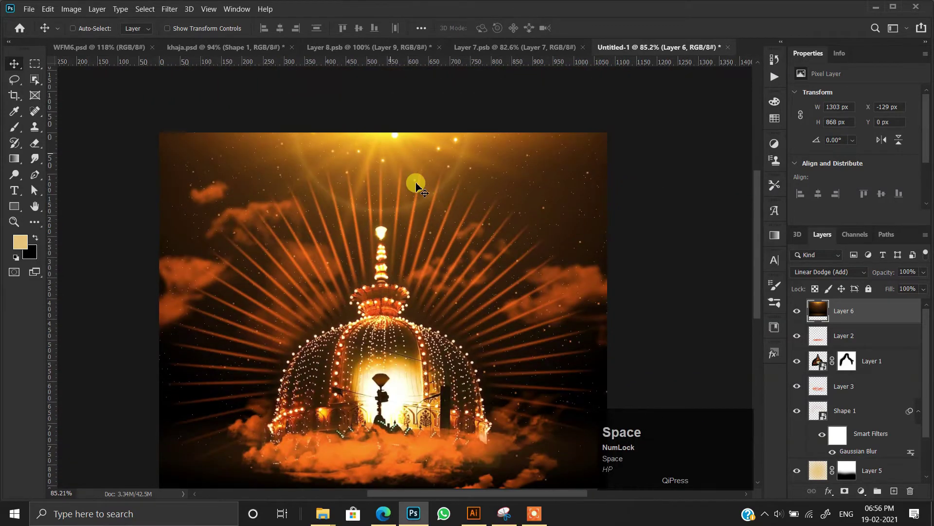
Step: Close the Layer 7.psb document and return to the Untitled-1 artwork
click(479, 47)
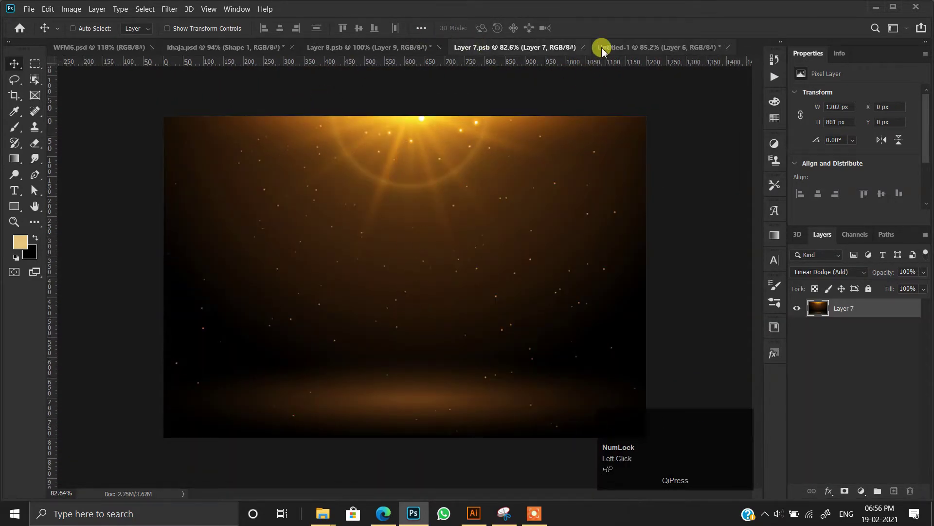
click(583, 48)
scroll(423, 238, up, 3)
drag(398, 207, 401, 301)
scroll(516, 223, up, 3)
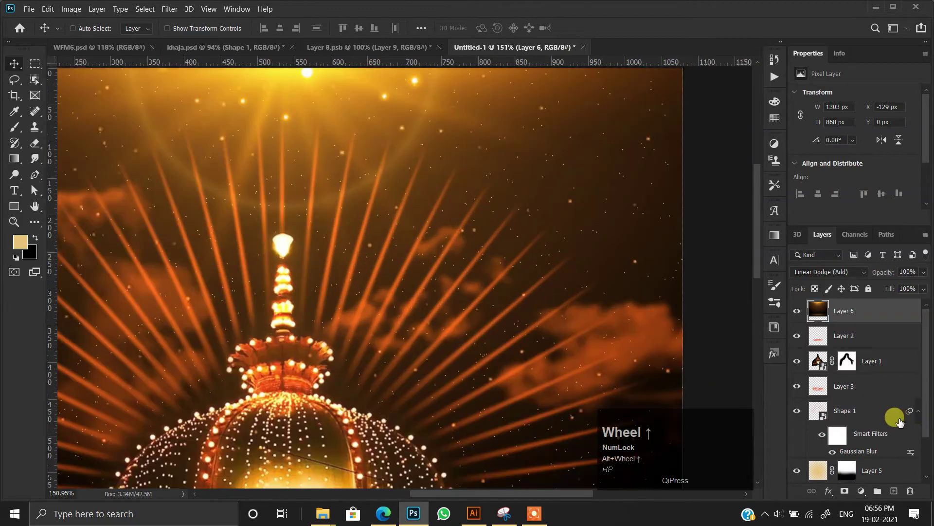
Step: Set the fill of the speckle Layer 5 to 5% and toggle its visibility
scroll(859, 402, down, 2)
click(873, 422)
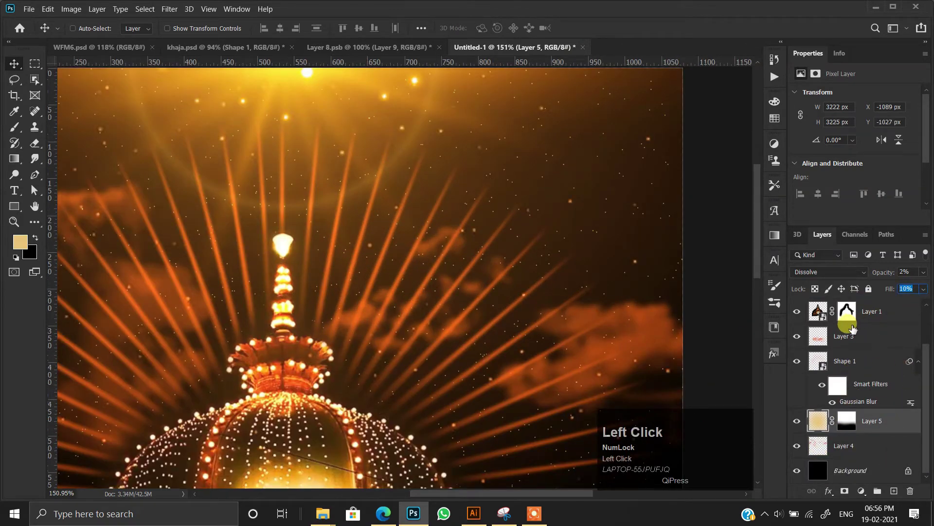
text(5)
key(Return)
click(813, 421)
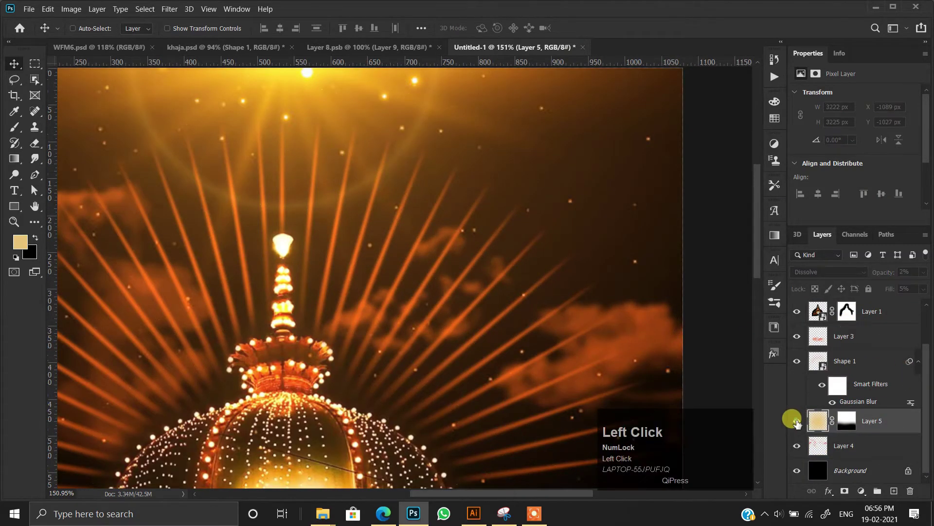
Step: Bring the glowing ember particle image on Layer 8 of Layer 8.psb into the Untitled-1 artwork above Layer 5
scroll(490, 250, down, 5)
click(360, 47)
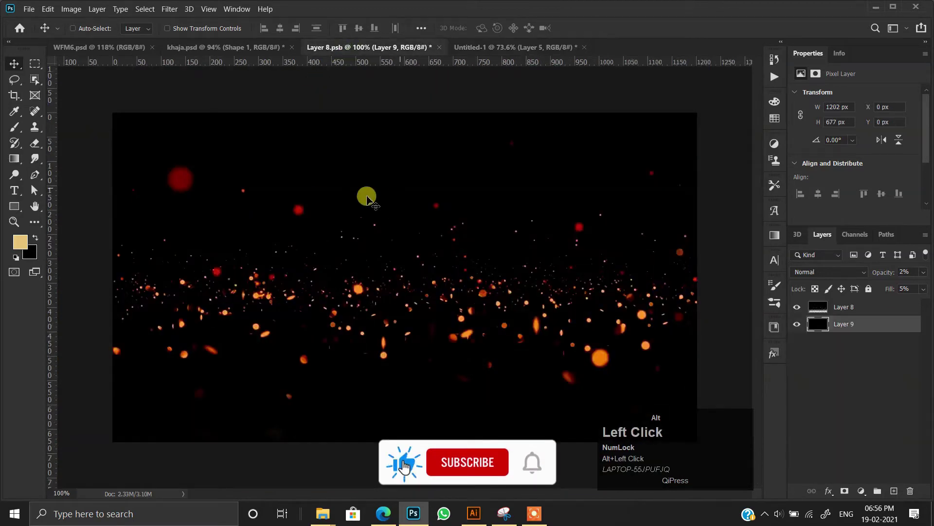
mouse_move(393, 278)
mouse_down()
mouse_move(419, 280)
mouse_move(404, 285)
mouse_up()
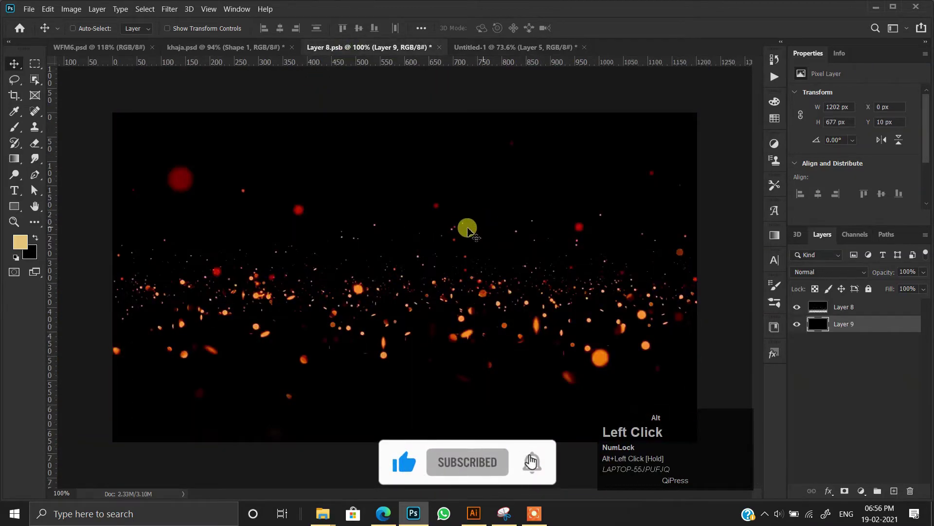
ctrl+click(468, 229)
drag(376, 241, 359, 265)
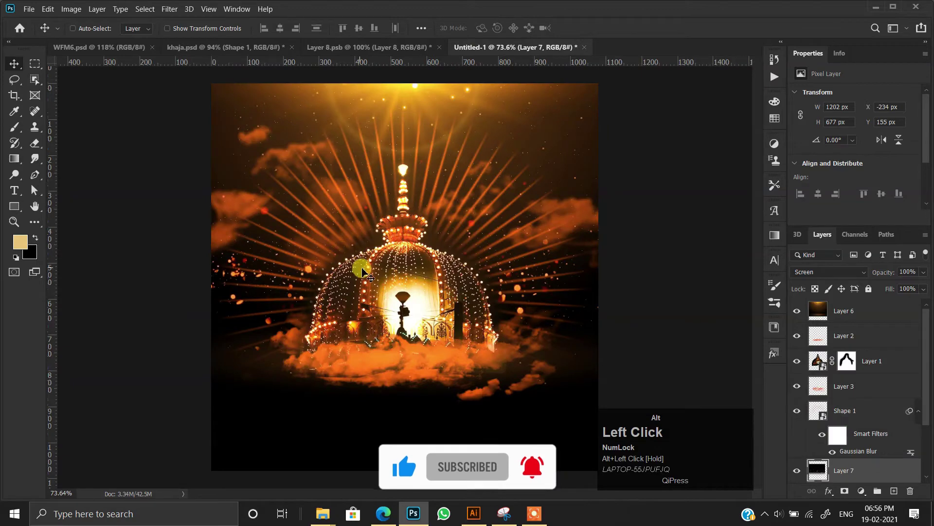
Step: Bring the ember layer to the front in Normal blend mode and move it over the lower canvas to about X -122, Y 332 px
click(809, 272)
click(808, 208)
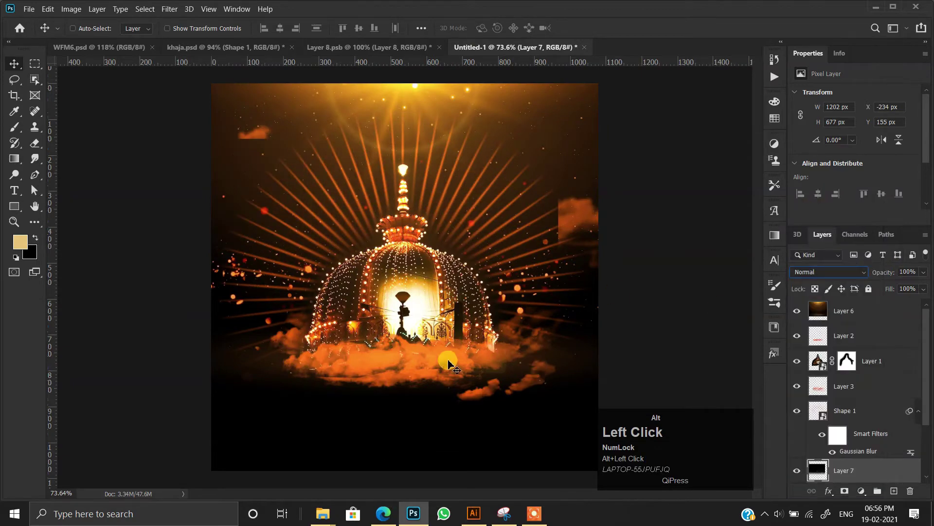
key(ctrl+shift+alt+bracketright)
drag(370, 233, 443, 327)
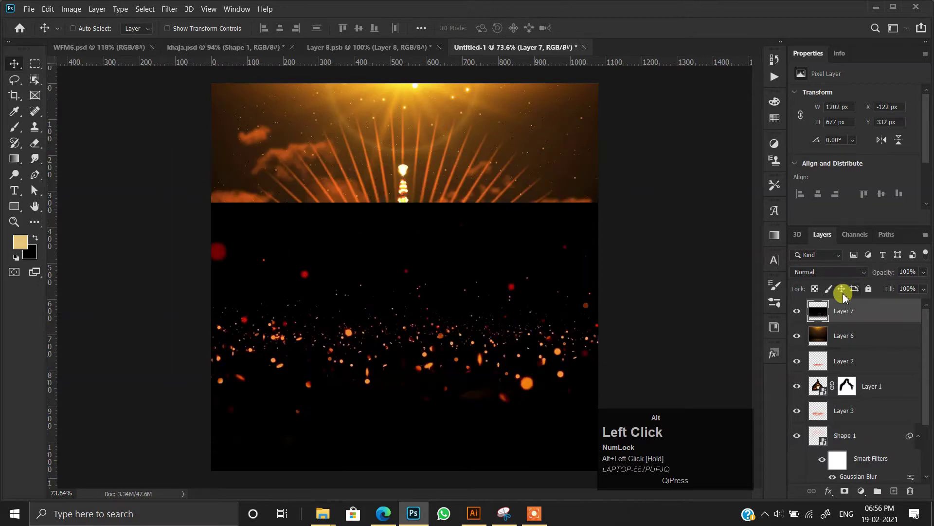
Step: Set the blend mode of the ember particle Layer 7 to Screen
click(823, 273)
click(816, 203)
key(Down)
key(Down)
key(Down)
key(Down)
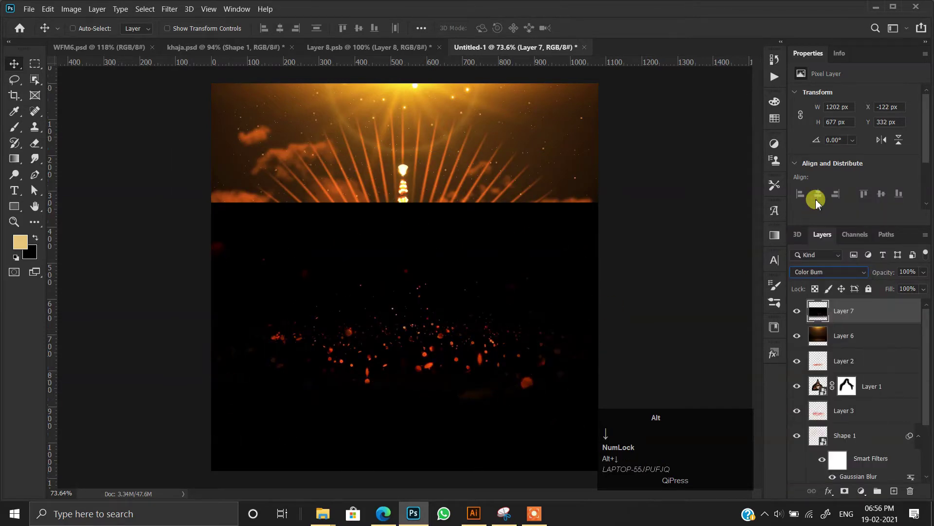
key(alt+Down)
key(alt+Down)
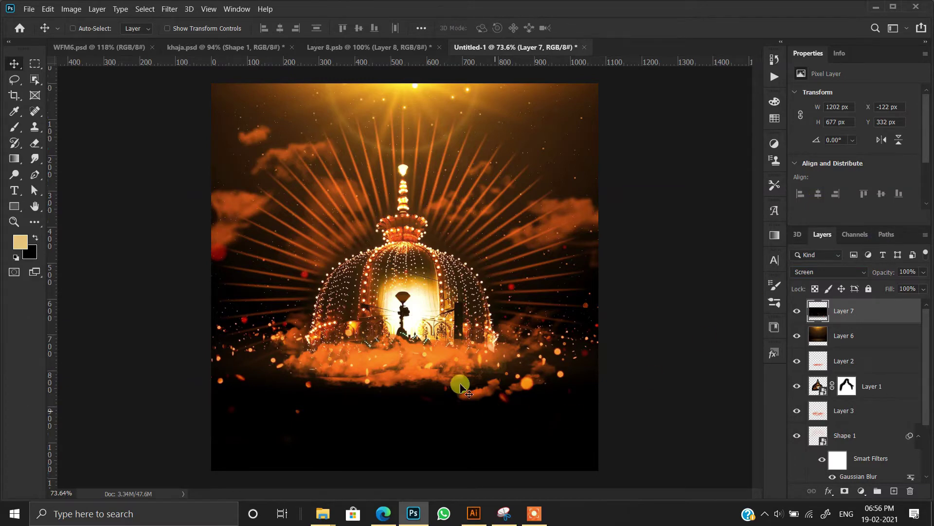
Step: Transform the ember layer to 1133 × 638 px and place it at X -26, Y 367 px
scroll(463, 361, up, 2)
key(ctrl+t)
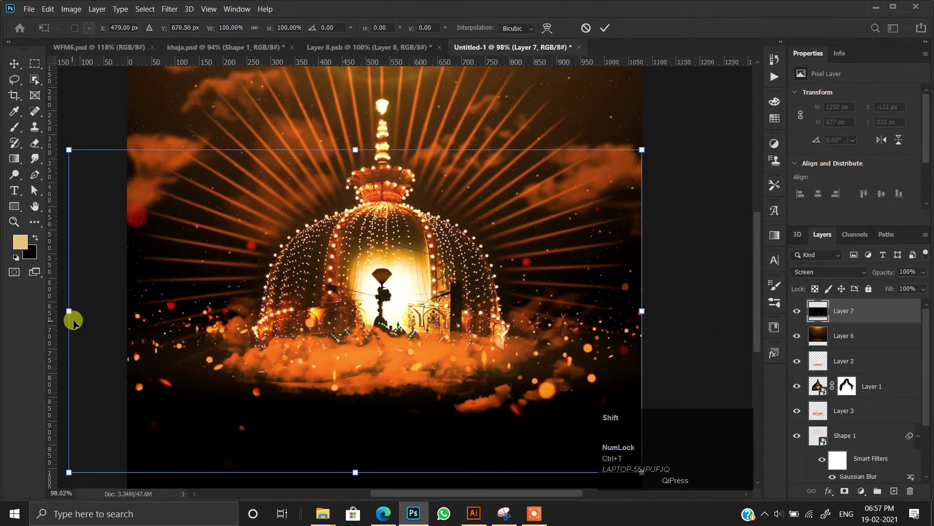
drag(73, 321, 127, 325)
drag(527, 378, 530, 378)
drag(646, 310, 659, 311)
drag(538, 335, 536, 344)
double_click(470, 340)
double_click(471, 342)
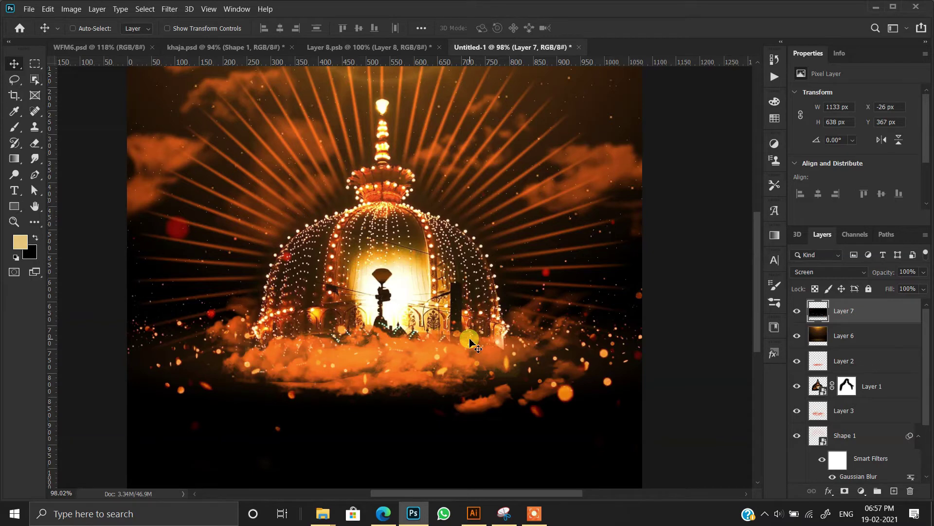
Step: Close the Layer 8.psb document and return to the Untitled-1 artwork
scroll(470, 341, down, 3)
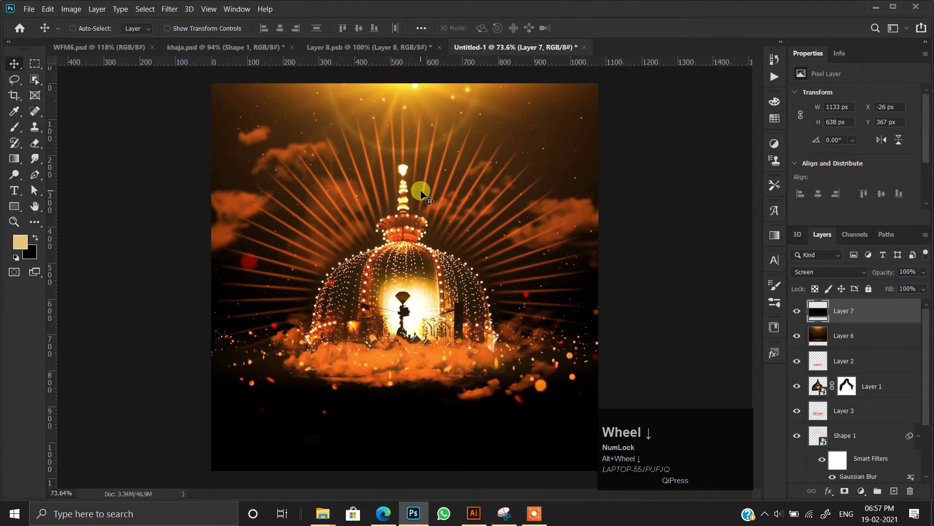
scroll(484, 243, down, 1)
scroll(424, 259, up, 1)
click(370, 47)
click(439, 46)
click(486, 203)
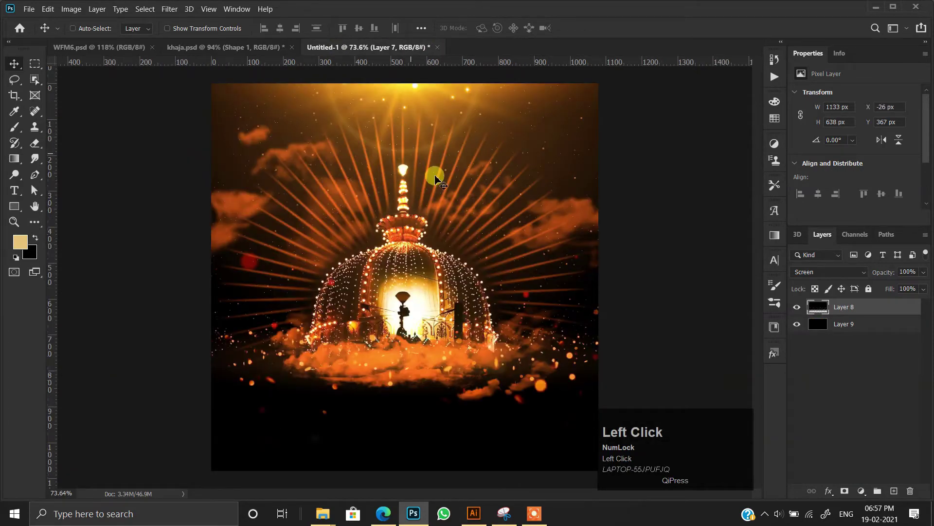
scroll(427, 238, up, 1)
scroll(426, 237, down, 1)
Step: Switch to the Untitled-4 document in Illustrator and change the keyboard input language to Urdu
click(474, 514)
scroll(458, 295, down, 3)
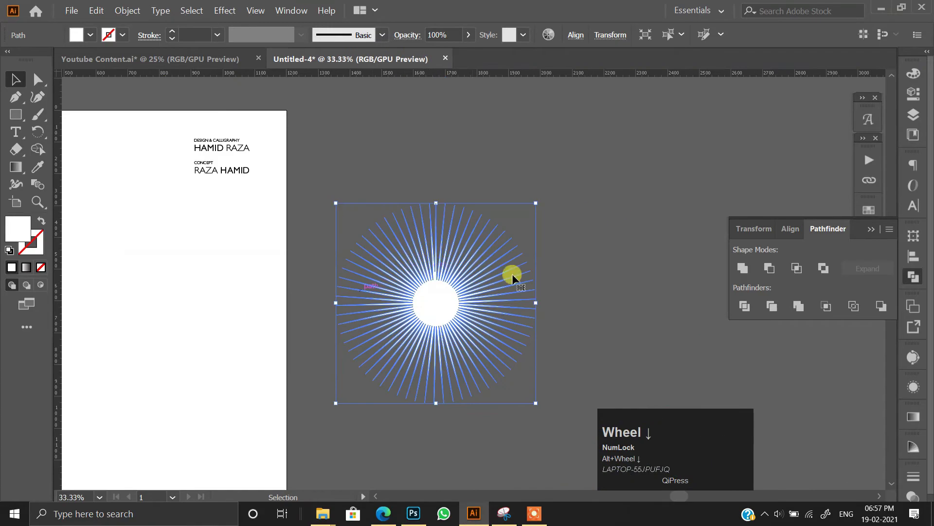
drag(253, 317, 538, 297)
click(436, 305)
scroll(388, 276, up, 2)
click(842, 516)
click(801, 412)
drag(280, 320, 429, 340)
Step: Add the point text "خواجہ غریب نواز" on an empty area of the artboard
click(16, 132)
drag(392, 264, 357, 264)
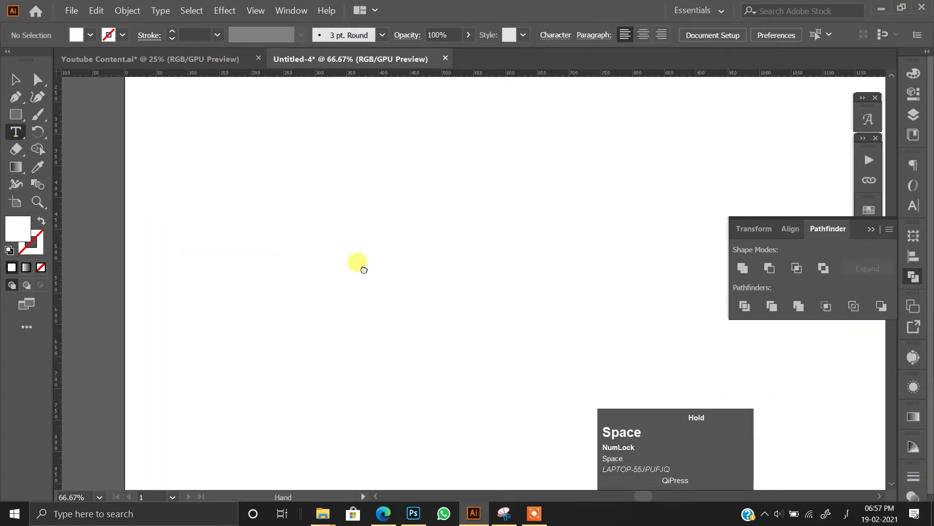
click(525, 243)
text(خ)
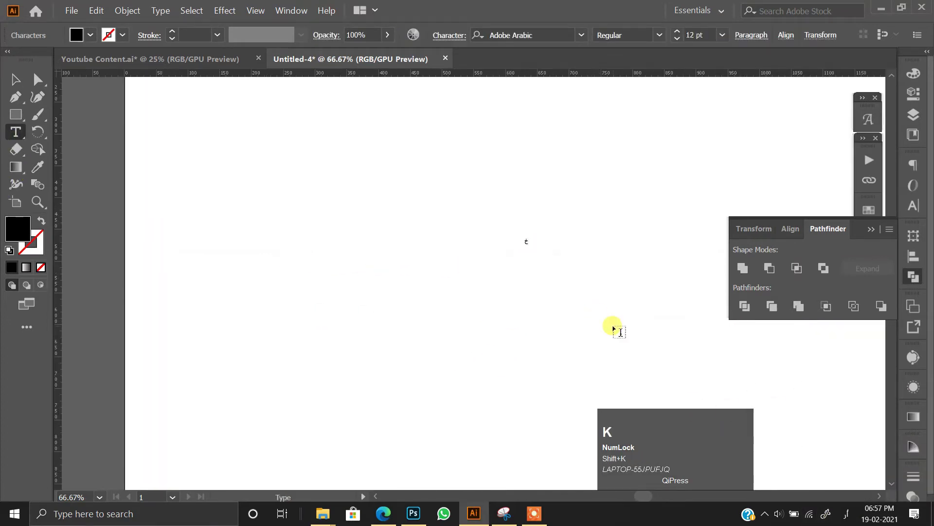
scroll(507, 246, up, 3)
text(وا)
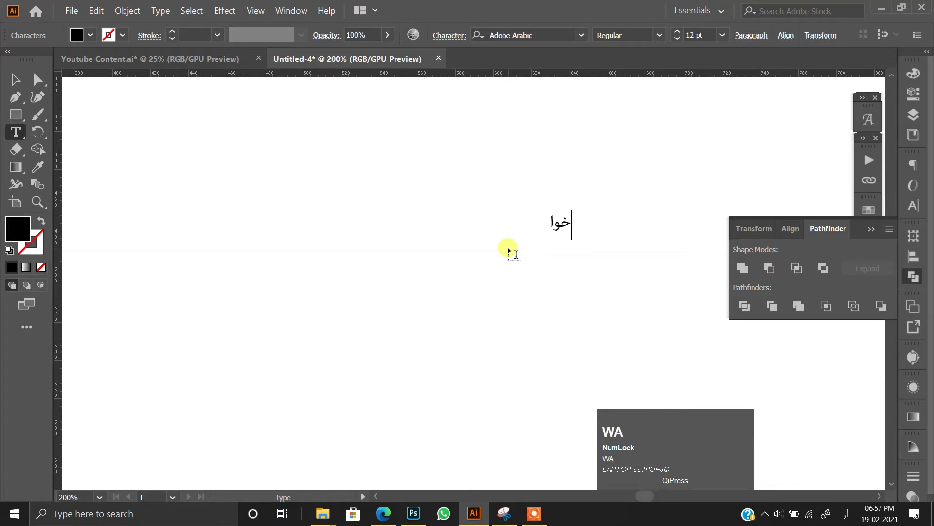
text(جه گ)
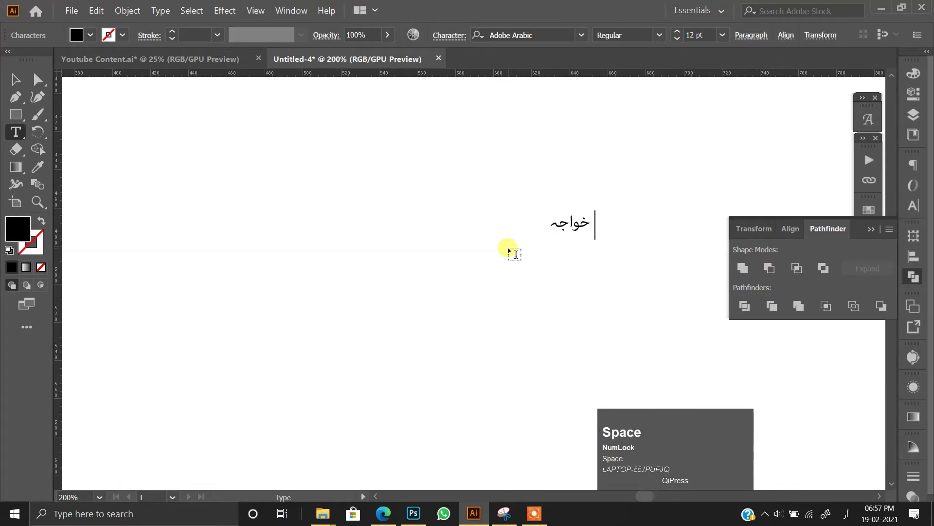
text(ریب نواج)
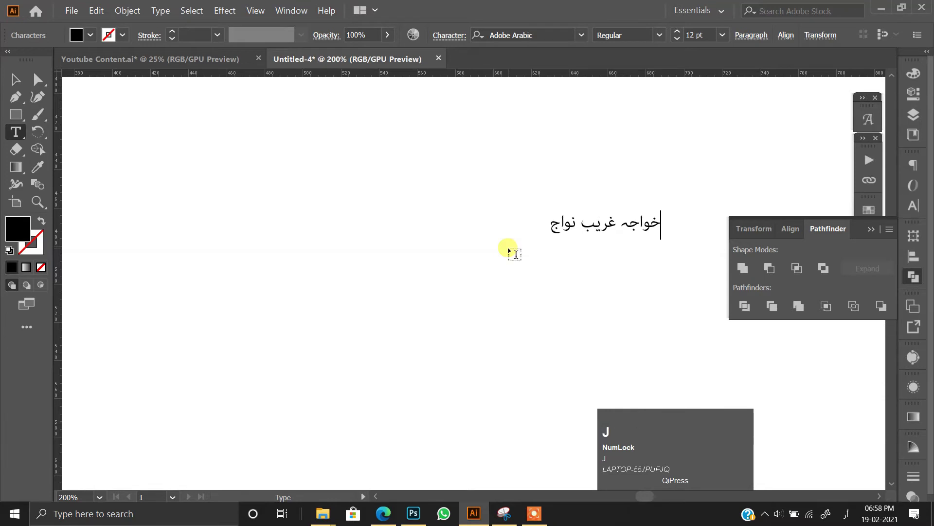
key(BackSpace)
text(ز)
key(Escape)
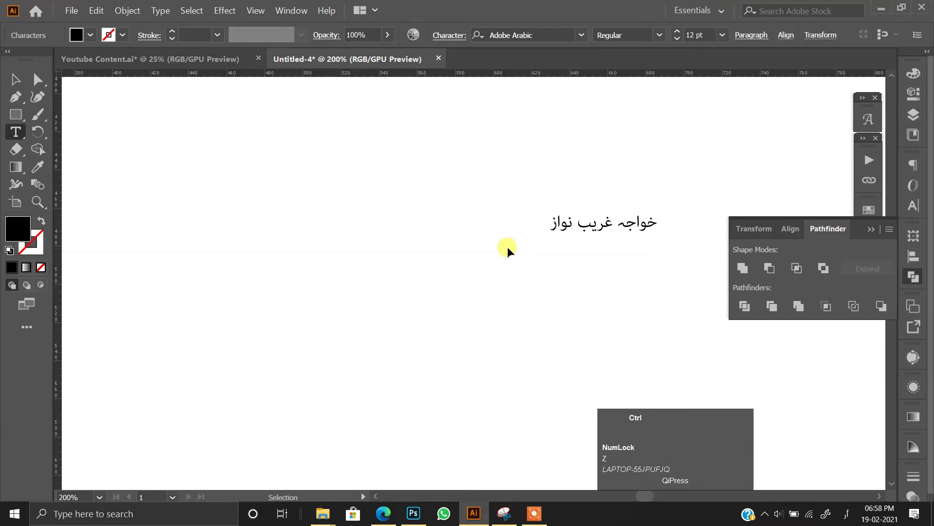
Step: Set the font of the Urdu text to Jameel Noori Nastaleeq and move the text to the open area of the artboard
click(894, 173)
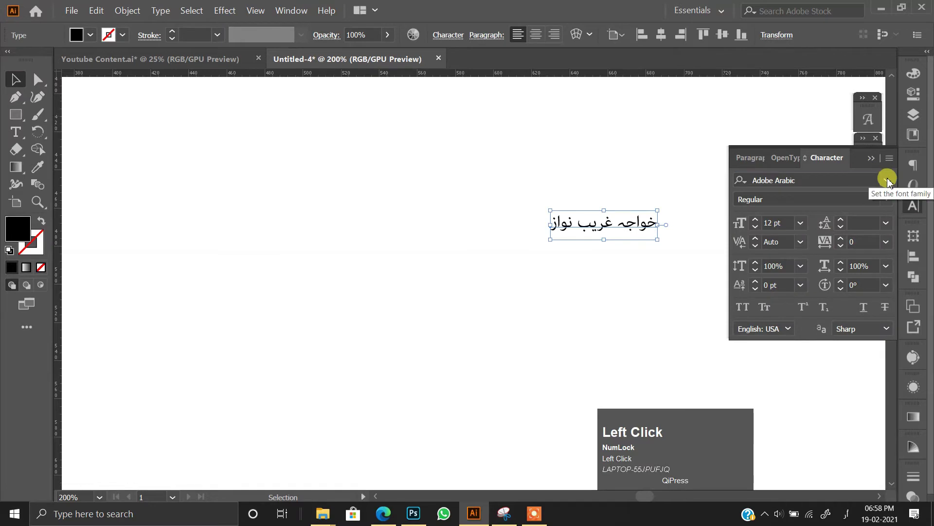
click(887, 180)
scroll(709, 411, down, 4)
scroll(740, 375, up, 2)
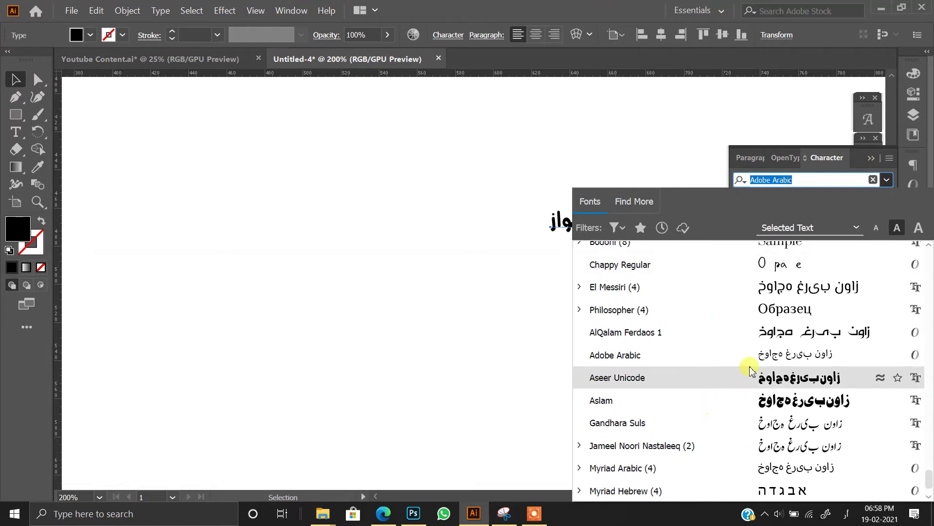
click(757, 445)
drag(598, 217, 329, 214)
scroll(335, 215, up, 2)
Step: Change the font style of the Urdu text to Kasheeda
click(885, 199)
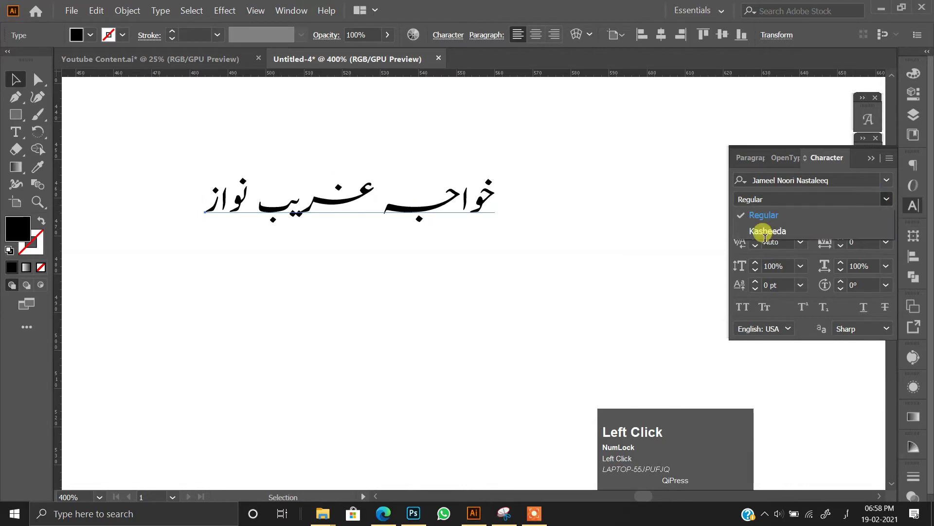
click(847, 229)
click(417, 257)
scroll(361, 216, up, 2)
scroll(361, 216, down, 1)
click(365, 266)
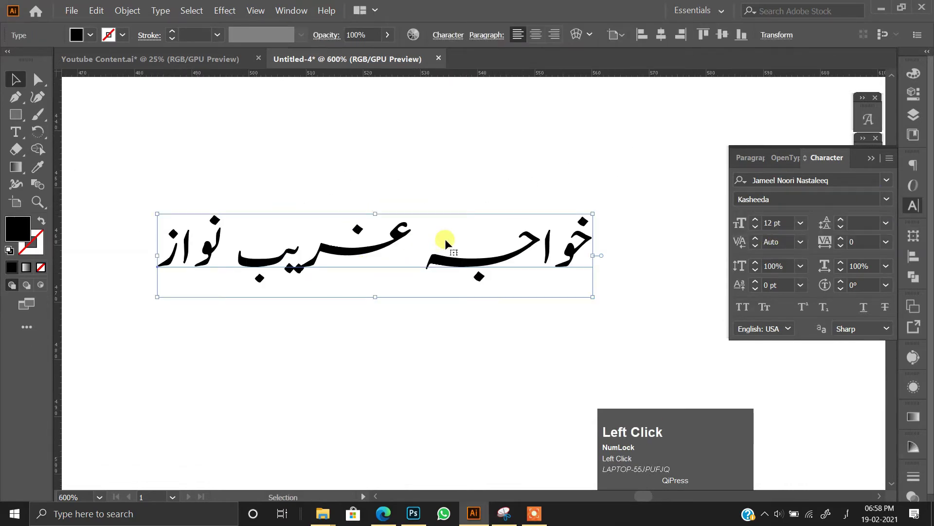
Step: Set only the letters "جہ" of the first word to the Regular font style
double_click(488, 258)
drag(522, 243, 432, 263)
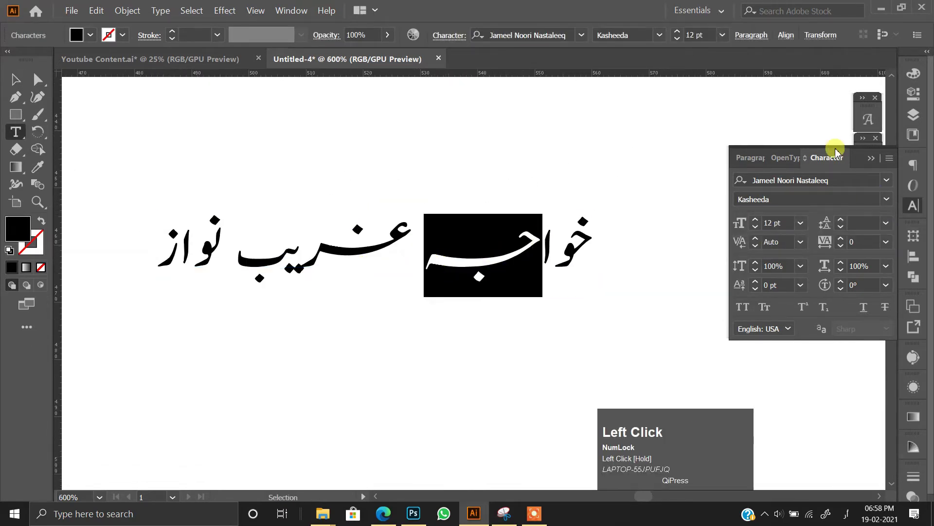
click(886, 200)
click(778, 216)
click(16, 79)
Step: Convert the Urdu text to outlines and ungroup it into separate letter shapes
click(238, 158)
click(286, 258)
right_click(287, 262)
click(390, 381)
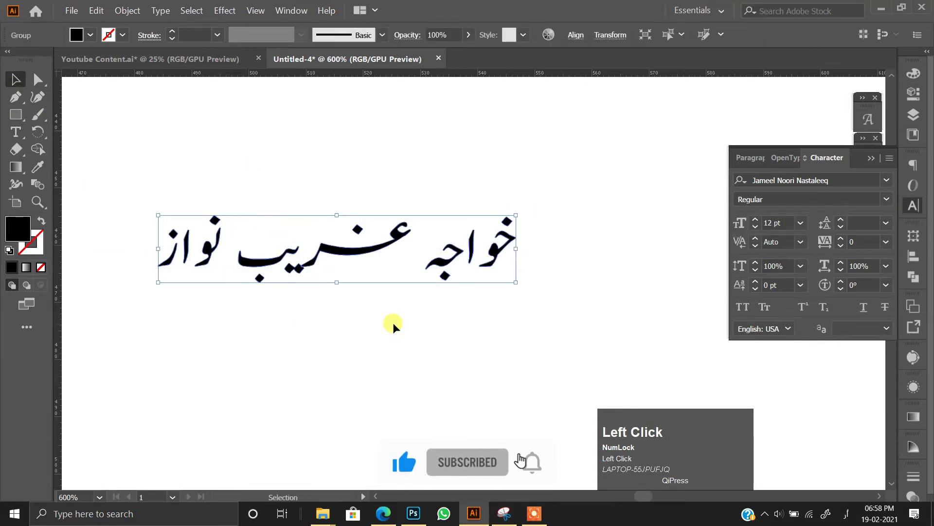
click(389, 327)
right_click(341, 247)
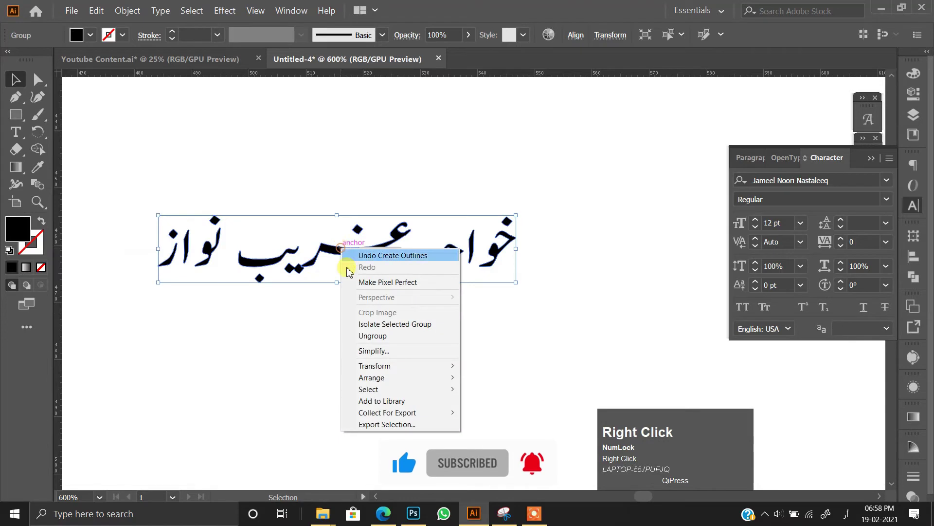
click(400, 335)
click(369, 250)
click(375, 311)
Step: Tighten the word "خواجہ" by shifting the alef above the waw and the "جہ" shape close beside them
scroll(429, 258, up, 2)
click(452, 268)
scroll(511, 261, up, 2)
drag(565, 247, 419, 293)
click(360, 338)
click(308, 342)
click(393, 338)
click(317, 333)
drag(319, 333, 396, 327)
click(333, 317)
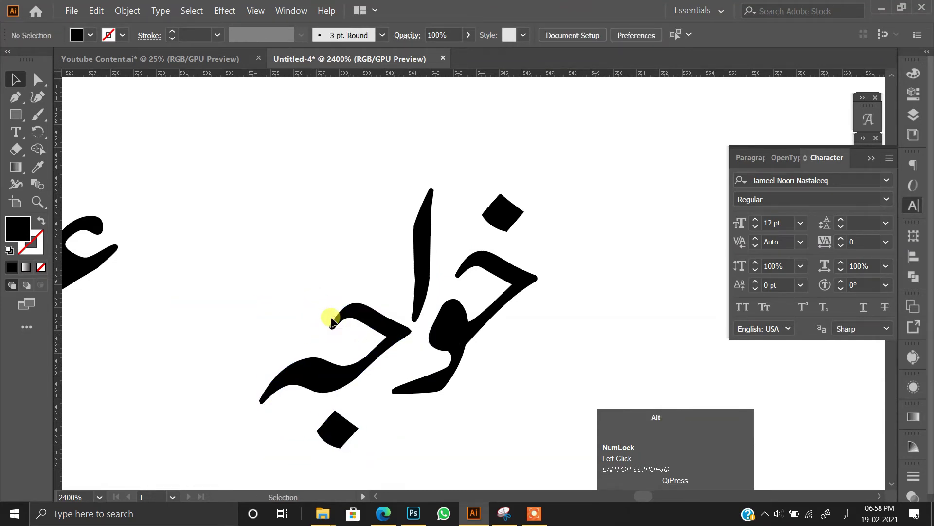
scroll(347, 331, down, 3)
scroll(346, 331, up, 3)
scroll(292, 329, down, 2)
Step: Move the "غر" shape with its dot against "خواجہ" so that the two words interlock
drag(265, 327, 400, 331)
click(379, 367)
scroll(413, 248, up, 2)
drag(446, 271, 368, 291)
double_click(323, 351)
drag(324, 351, 470, 281)
click(401, 296)
scroll(387, 299, down, 2)
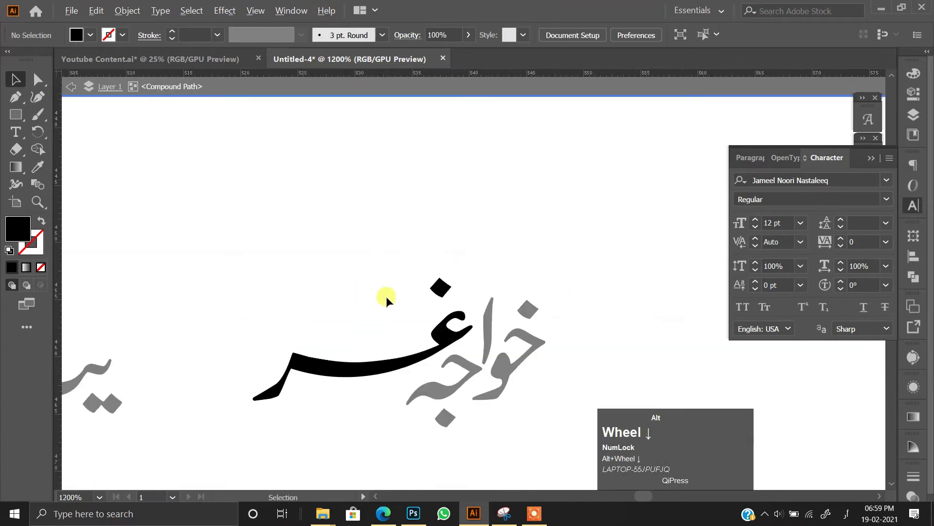
scroll(388, 304, left, 2)
double_click(389, 316)
Step: Stack the "یب" stroke above the long "غر" stroke and place its dots underneath
click(161, 375)
key(space)
mouse_move(145, 378)
mouse_down()
mouse_move(480, 329)
mouse_move(455, 334)
mouse_move(459, 326)
mouse_up()
click(392, 403)
drag(185, 406, 469, 395)
drag(393, 391, 394, 394)
click(341, 323)
scroll(337, 317, left, 4)
scroll(337, 318, down, 2)
Step: Move the word "نواز" tightly against the stacked "غریب" and combine the whole lettering into one compound path
drag(234, 361, 143, 283)
drag(208, 343, 379, 293)
scroll(350, 343, up, 4)
click(351, 342)
click(323, 255)
drag(267, 374, 332, 371)
click(263, 319)
scroll(254, 314, down, 3)
key(space)
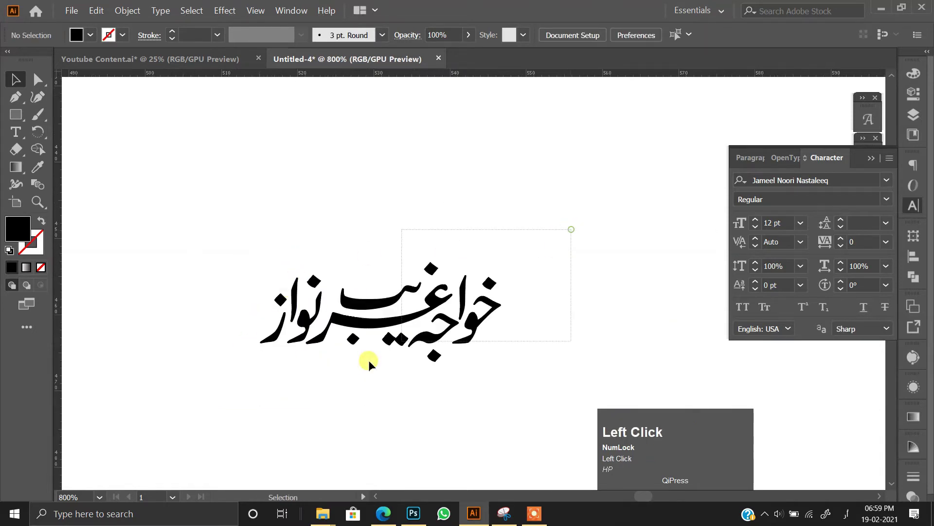
click(414, 335)
key(ctrl+c)
Step: Switch to Photoshop and copy the foreground colour's hex code e5c677
click(414, 514)
scroll(421, 367, up, 2)
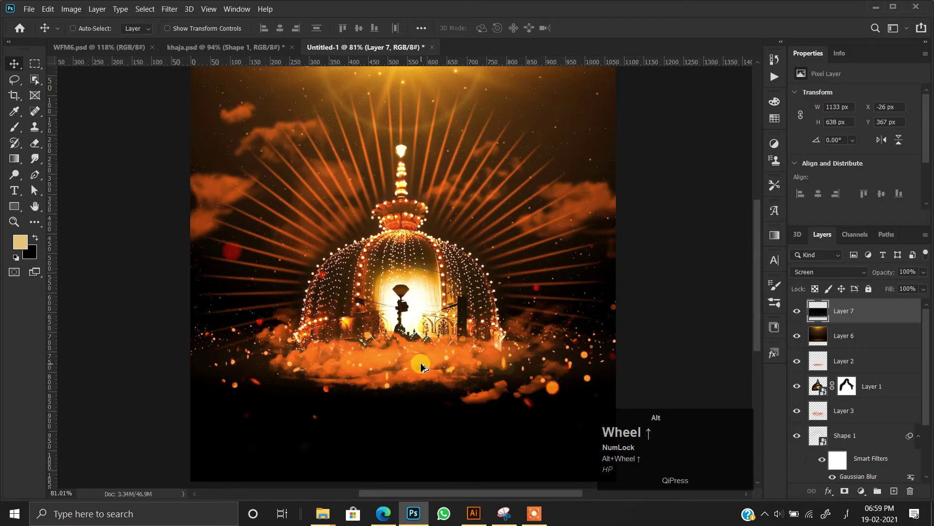
key(alt+Tab)
scroll(424, 350, down, 3)
click(414, 513)
click(20, 242)
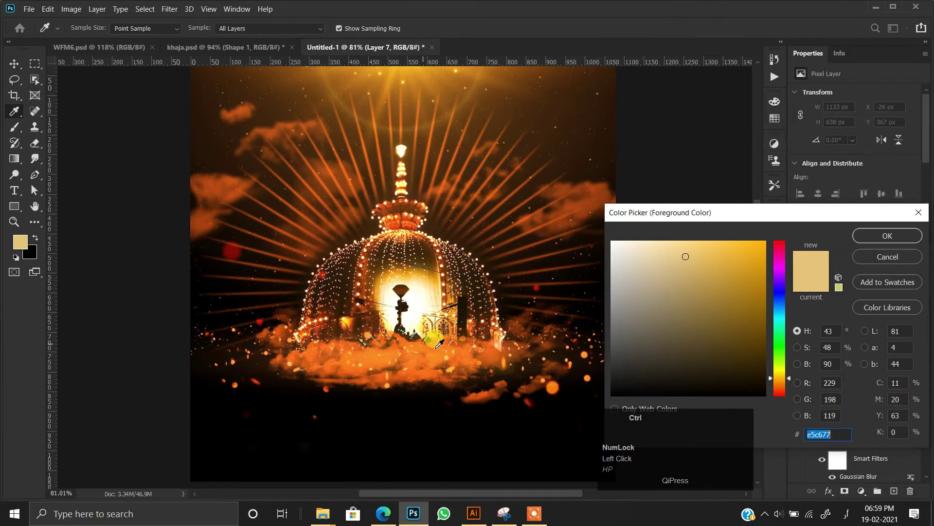
click(888, 256)
Step: Back in Illustrator, enlarge the lettering to about two thirds of the artboard's width
key(alt+Tab)
scroll(479, 308, down, 2)
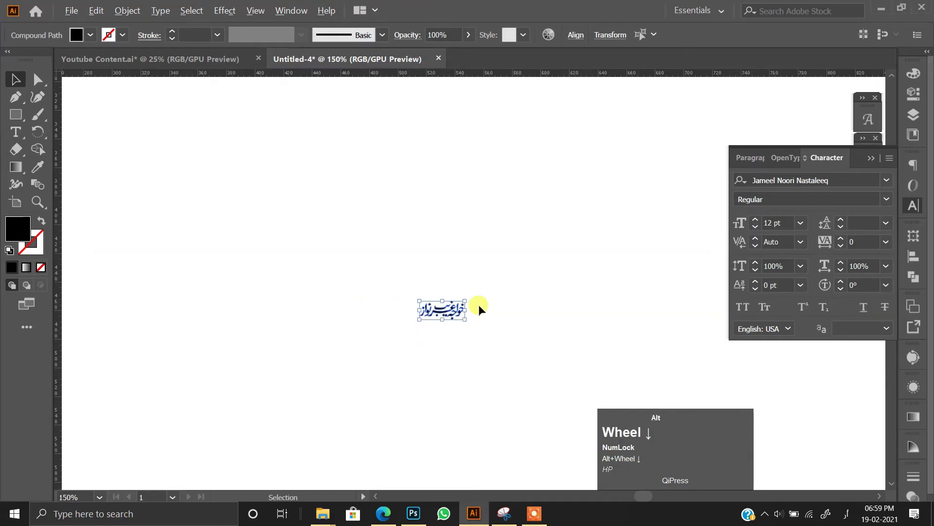
scroll(438, 336, down, 5)
click(442, 355)
scroll(407, 330, up, 5)
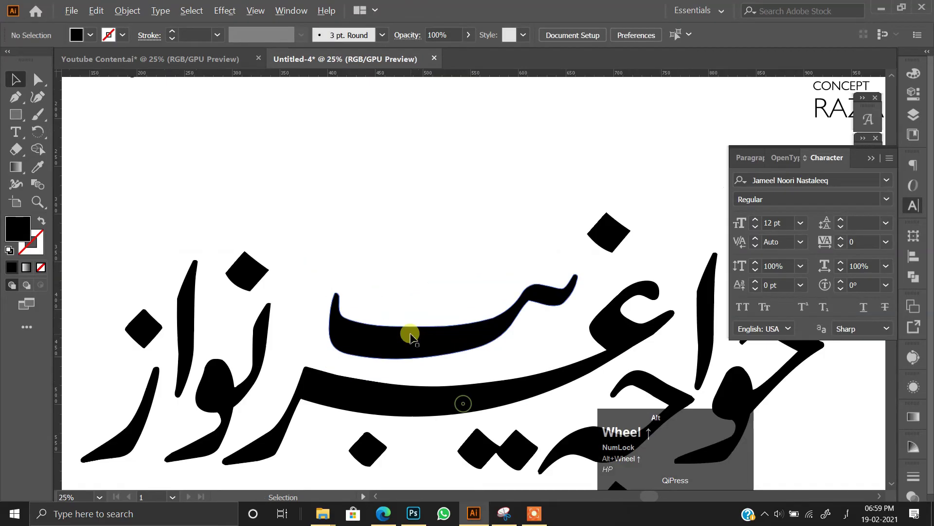
scroll(487, 370, down, 5)
drag(556, 405, 265, 282)
Step: Fill the lettering with the gold colour e5c677
double_click(19, 227)
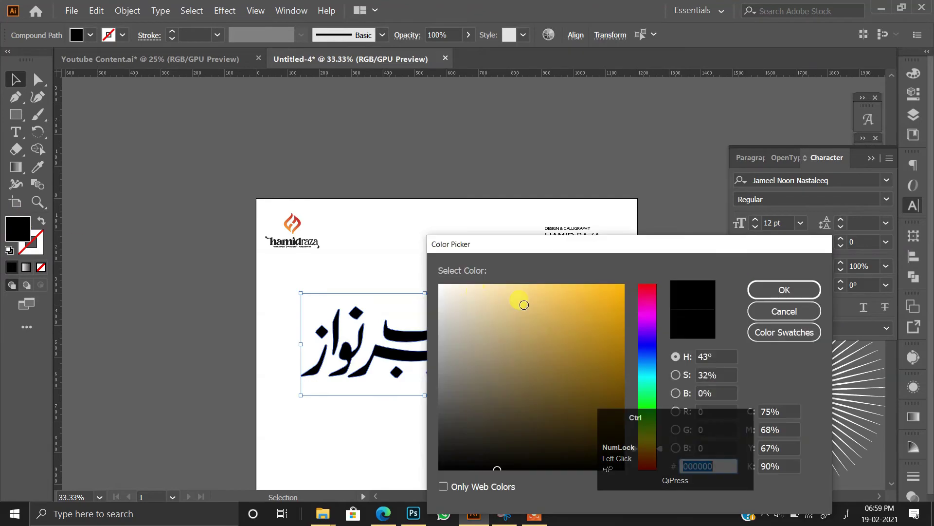
click(802, 292)
scroll(476, 330, up, 2)
Step: Bring the gold lettering into the Photoshop Untitled-1 artwork as a shape layer above the ember layer
key(alt+Tab)
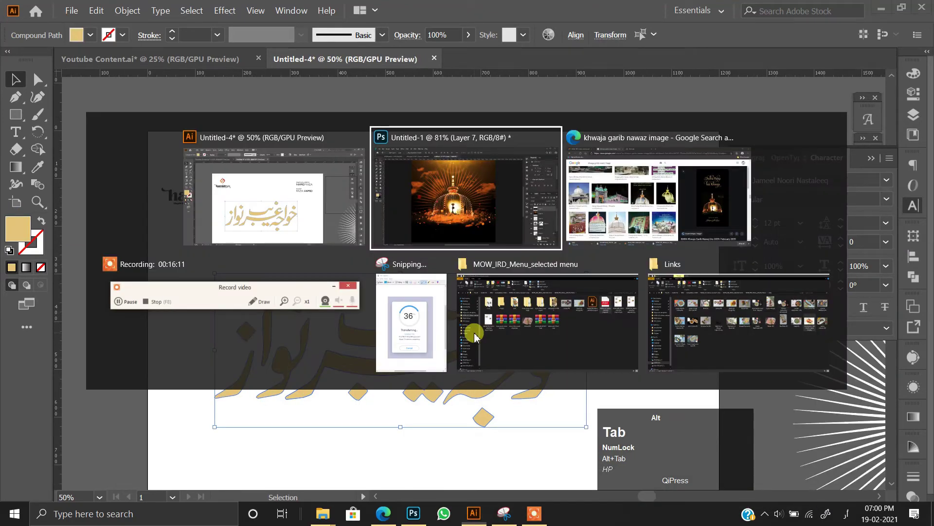
scroll(459, 292, up, 1)
drag(461, 333, 453, 278)
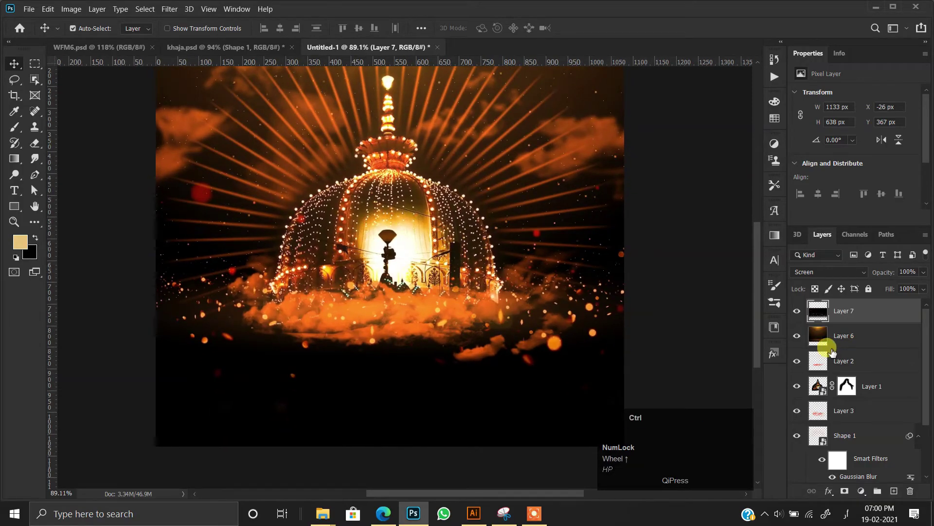
key(ctrl+v)
click(506, 139)
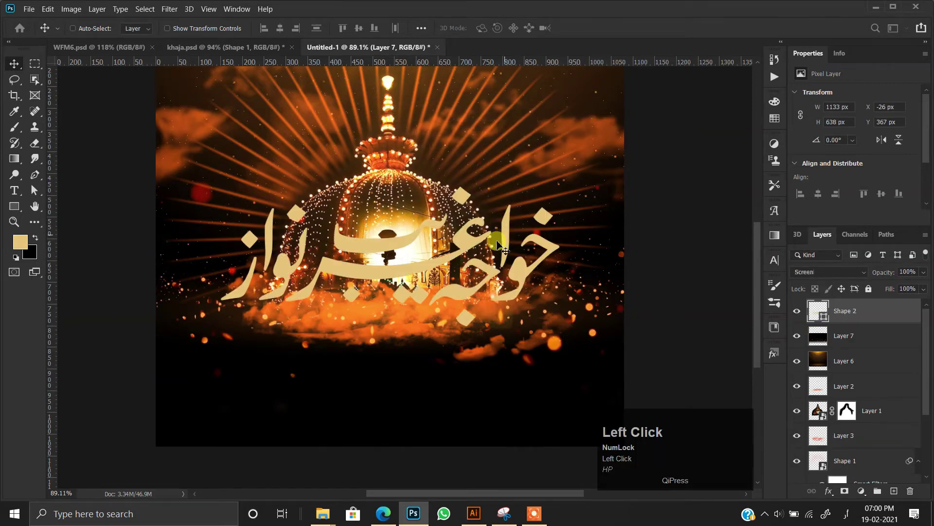
Step: Scale the lettering down slightly in Normal blend mode and position it over the clouds at the dome's base
scroll(445, 246, up, 2)
key(ctrl)
drag(450, 255, 451, 313)
scroll(451, 312, up, 1)
drag(560, 336, 543, 330)
scroll(433, 313, up, 1)
double_click(424, 316)
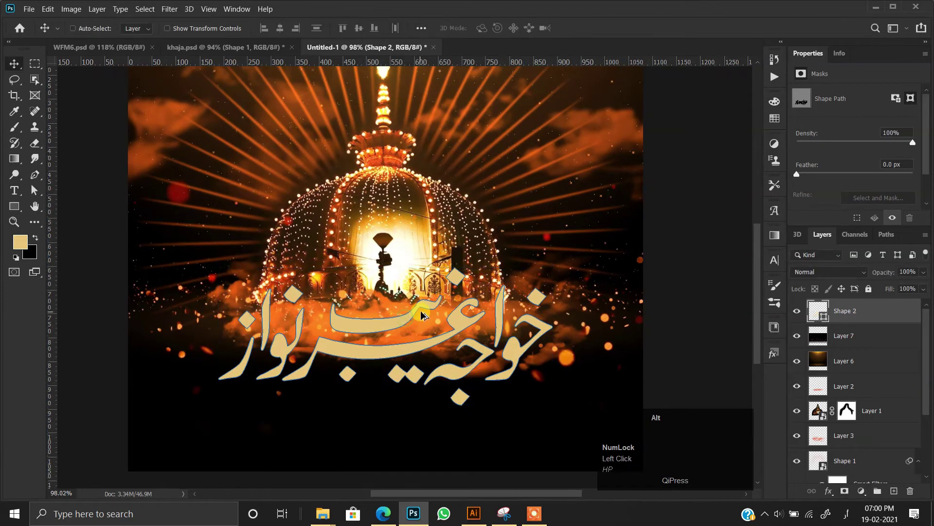
Step: Add an Inner Bevel effect to the lettering with depth 636%, size 4 px and soften 3 px
scroll(455, 264, up, 1)
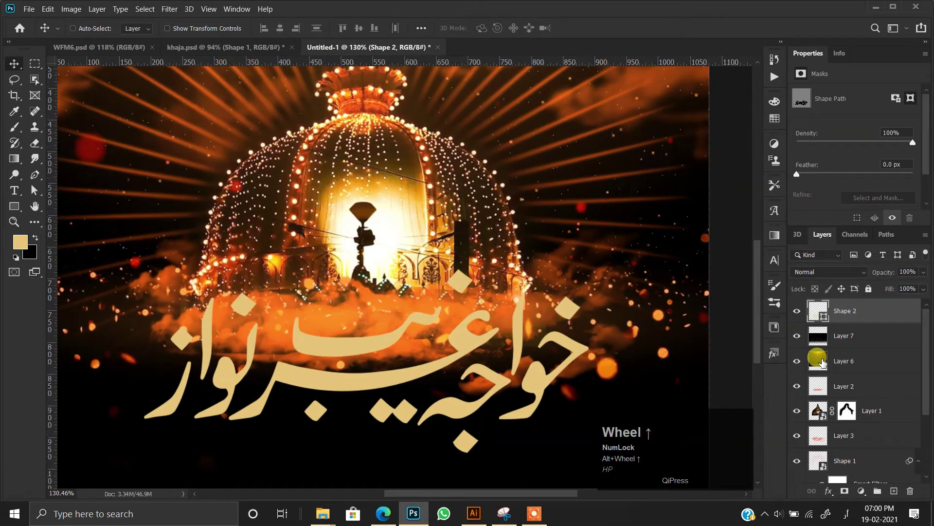
click(829, 493)
click(845, 393)
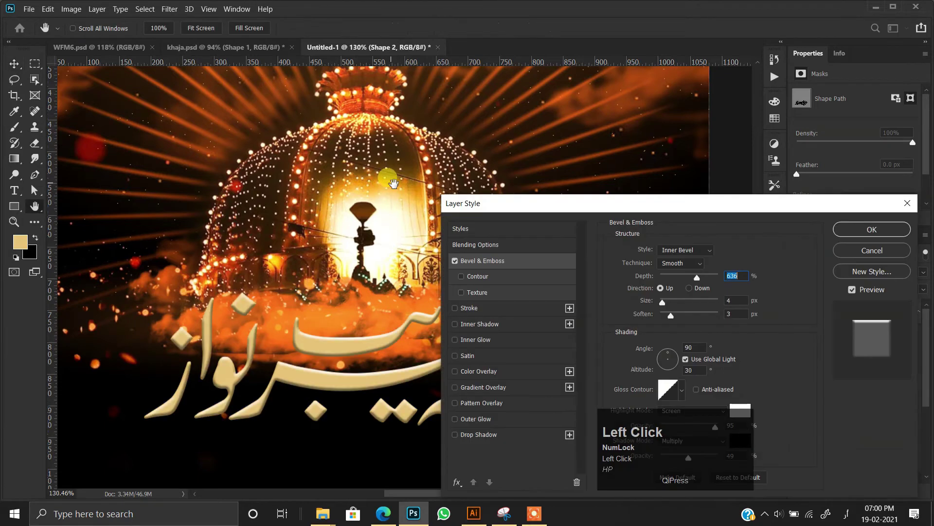
Step: Add a Pattern Overlay to the lettering using Tree Tile 3 in Vivid Light at 80% opacity and 24% scale
click(482, 403)
click(695, 290)
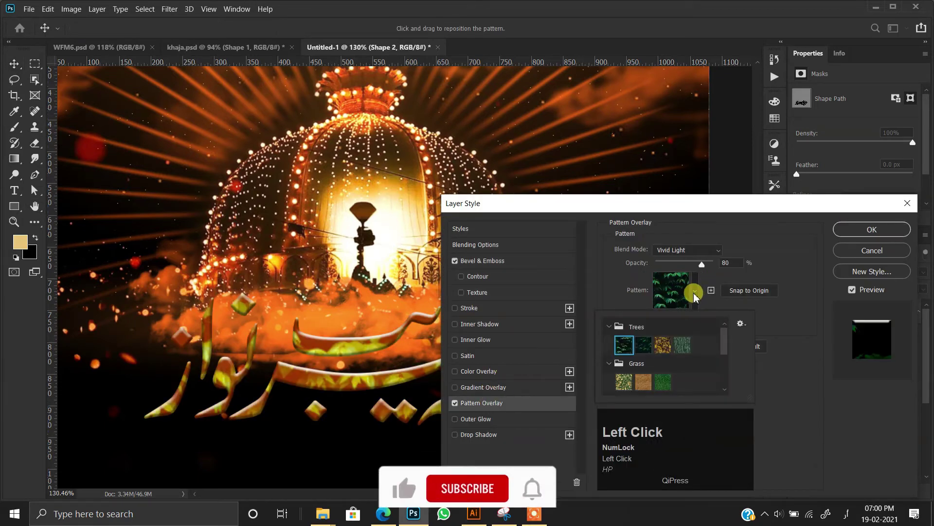
click(661, 345)
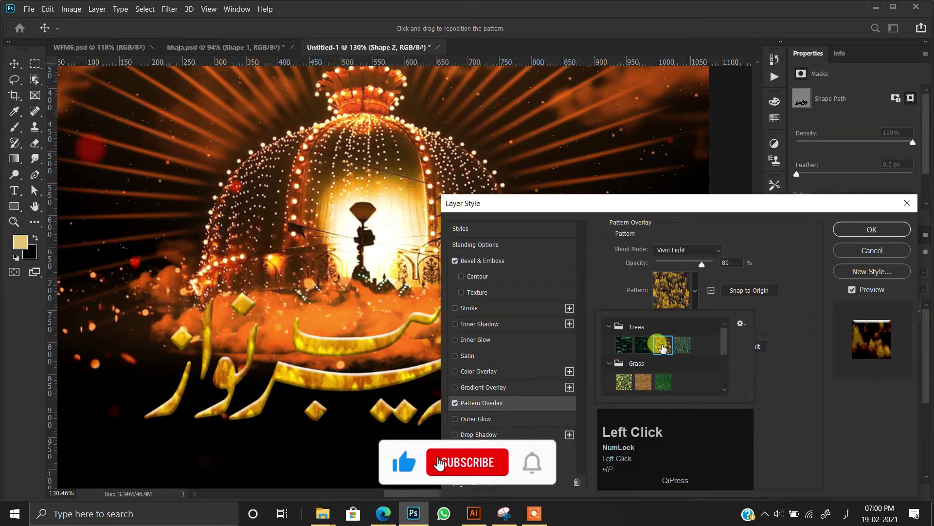
click(762, 246)
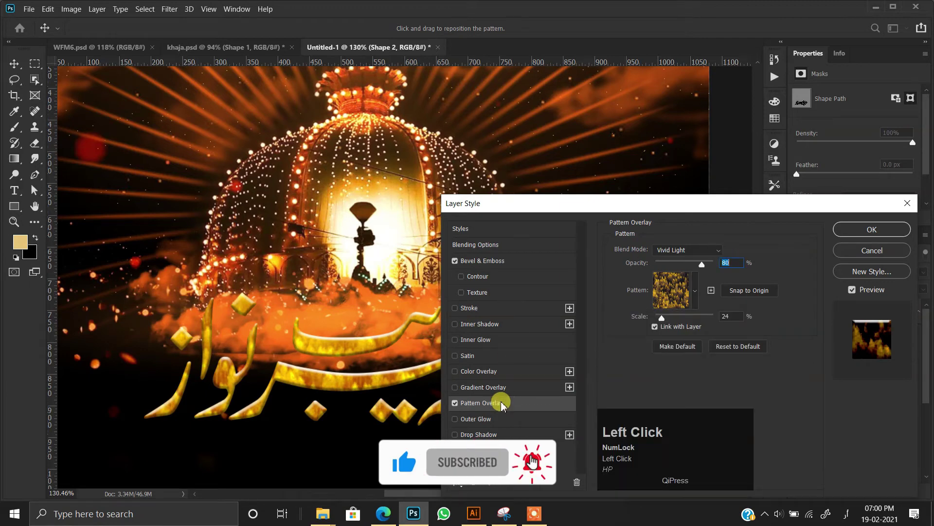
drag(551, 205, 642, 188)
click(813, 274)
click(747, 329)
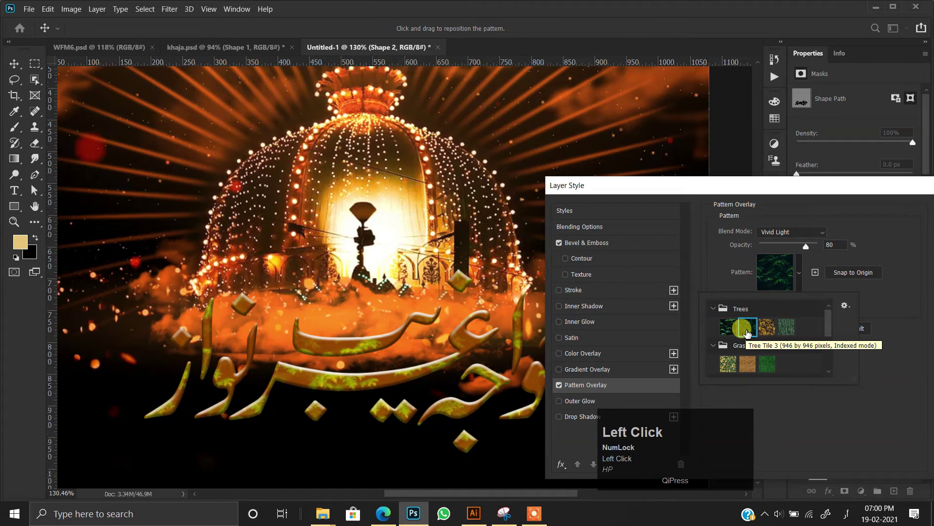
drag(719, 196, 554, 287)
drag(628, 288, 562, 177)
Step: Add a black Drop Shadow to the lettering at 73% opacity, 9 px distance and 13 px size, and accept the layer effects
click(395, 410)
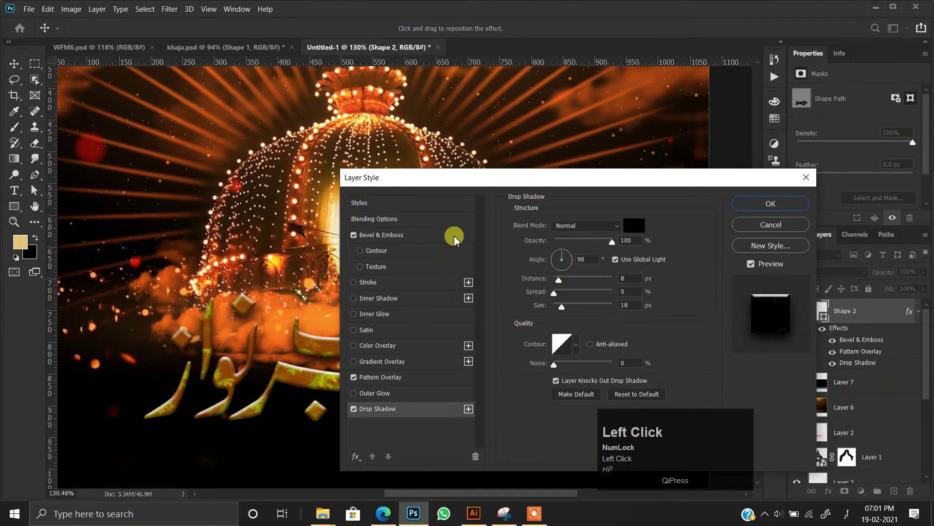
drag(307, 396, 330, 344)
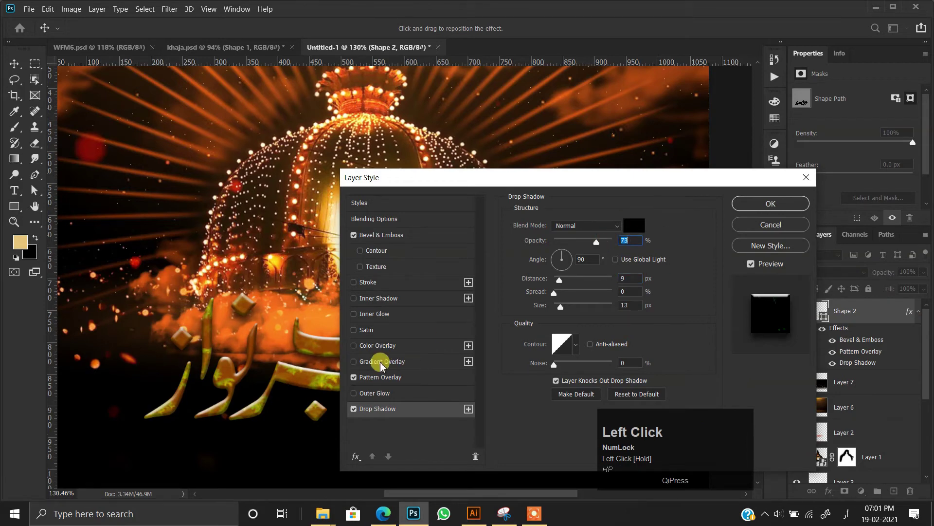
click(380, 377)
drag(565, 178, 627, 154)
click(810, 178)
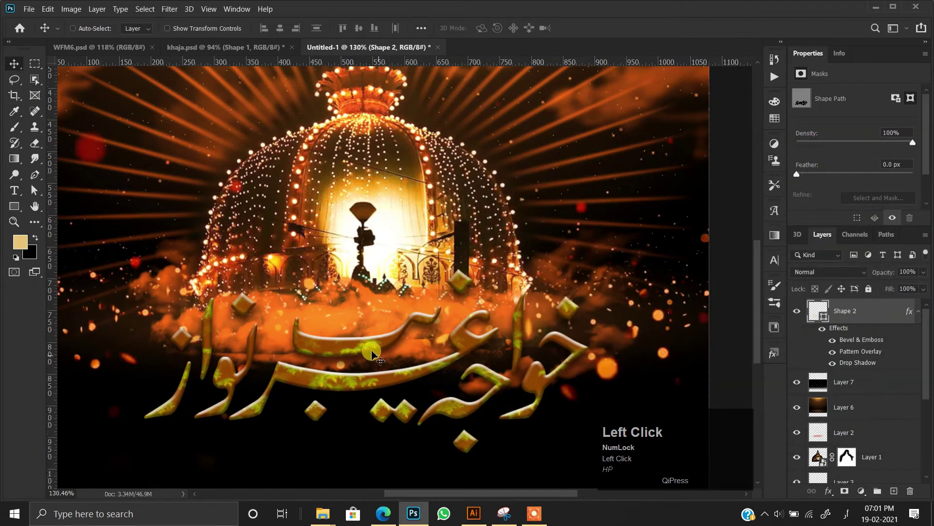
Step: Try recolouring the lettering with the orange ff771a sampled from the clouds
alt+scroll(342, 347, up, 4)
double_click(819, 311)
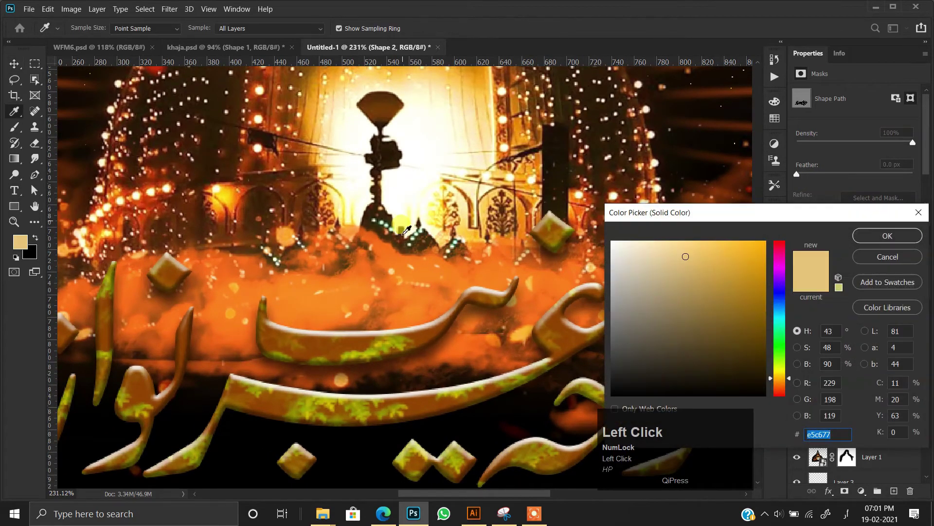
click(396, 257)
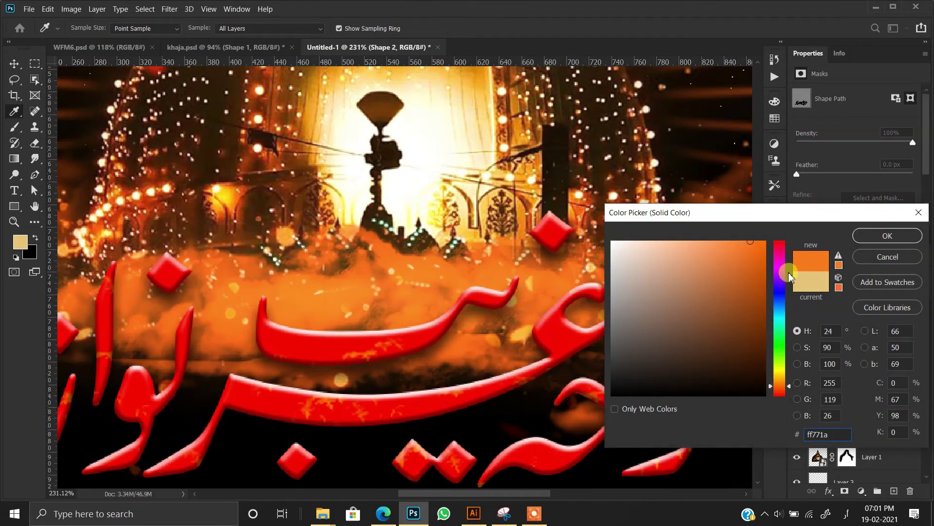
click(856, 256)
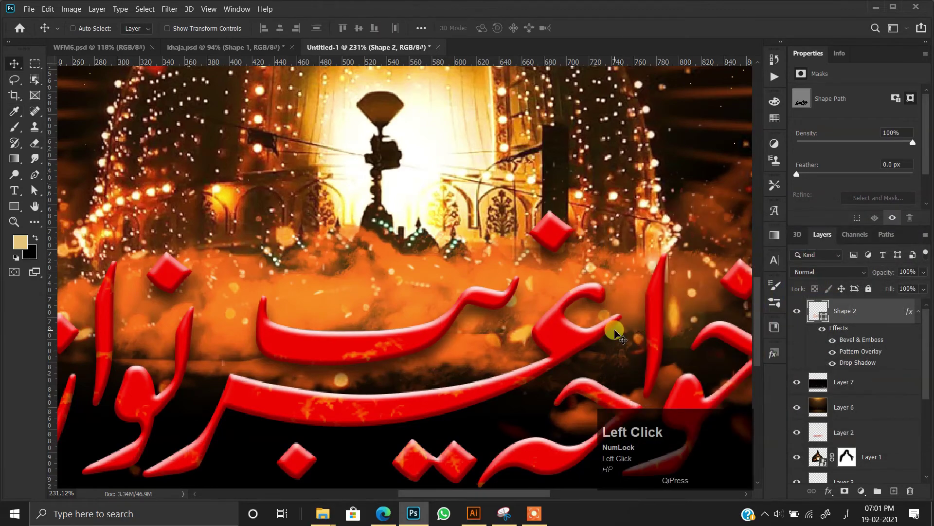
Step: Replace the lettering's fill with the copied golden-yellow colour code
scroll(251, 428, down, 2)
click(803, 342)
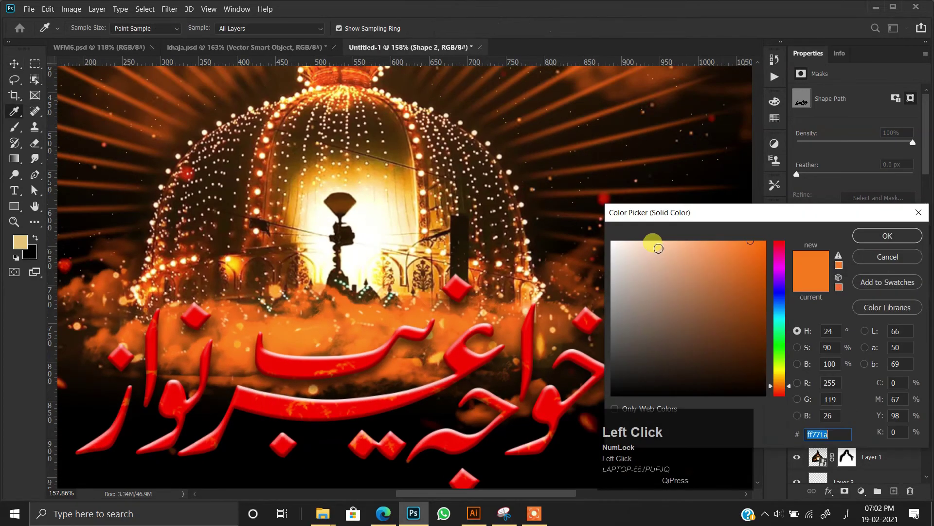
key(ctrl+v)
click(857, 236)
alt+scroll(364, 355, up, 2)
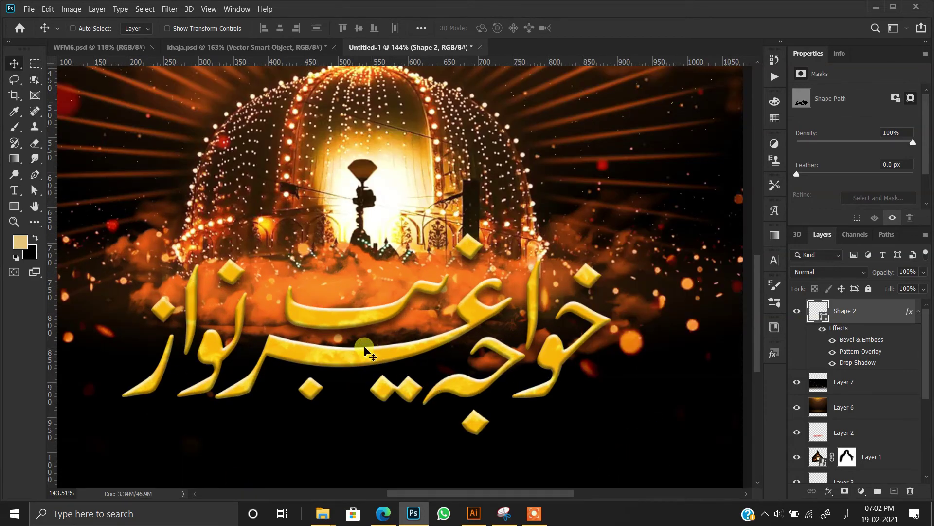
Step: Move the lettering straight down about 16 px, keeping it centred on the artwork
alt+scroll(371, 351, up, 2)
key(space)
alt+scroll(316, 325, down, 8)
drag(297, 356, 322, 334)
key(space)
alt+scroll(398, 346, down, 2)
click(397, 348)
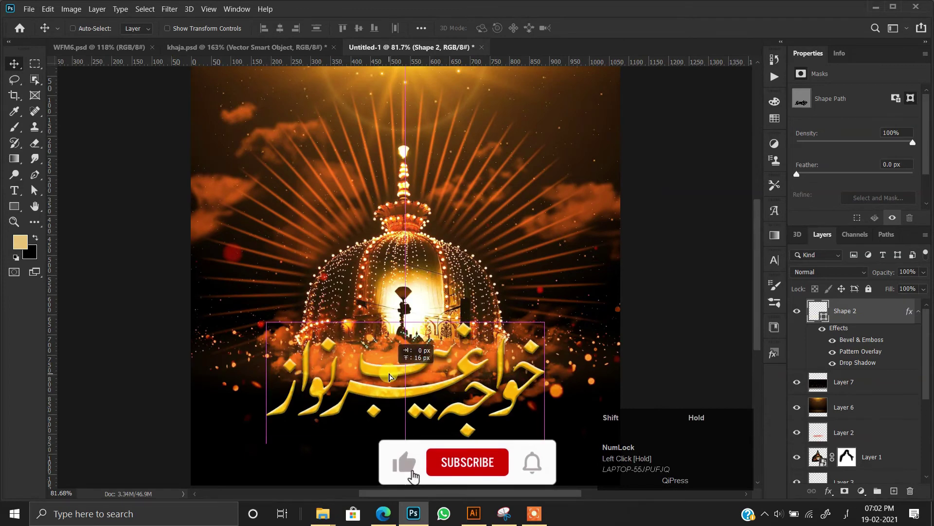
alt+scroll(387, 382, up, 2)
Step: Scale the lettering down to about 86% around its centre
key(ctrl+t)
alt+shift+drag(560, 386, 539, 386)
alt+scroll(512, 411, down, 2)
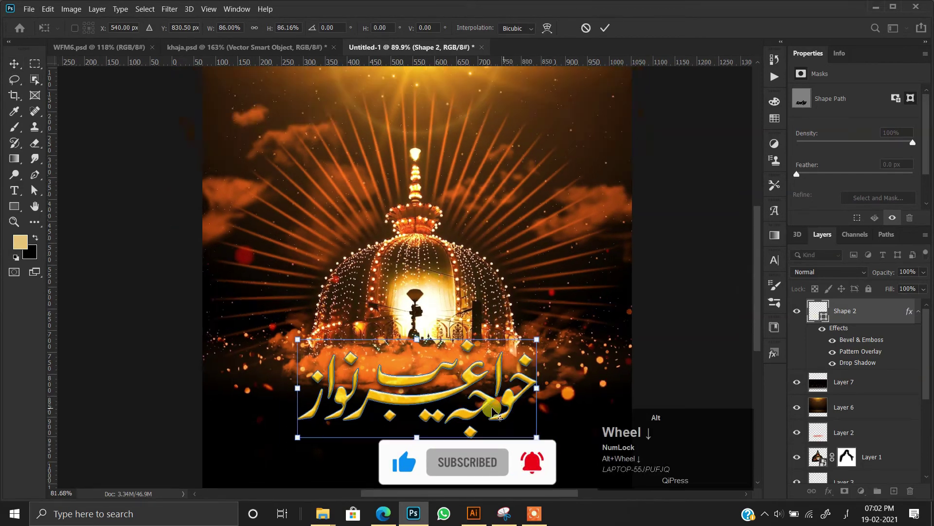
double_click(355, 386)
alt+scroll(358, 409, up, 2)
alt+scroll(358, 412, up, 1)
drag(389, 393, 389, 393)
alt+scroll(384, 360, down, 1)
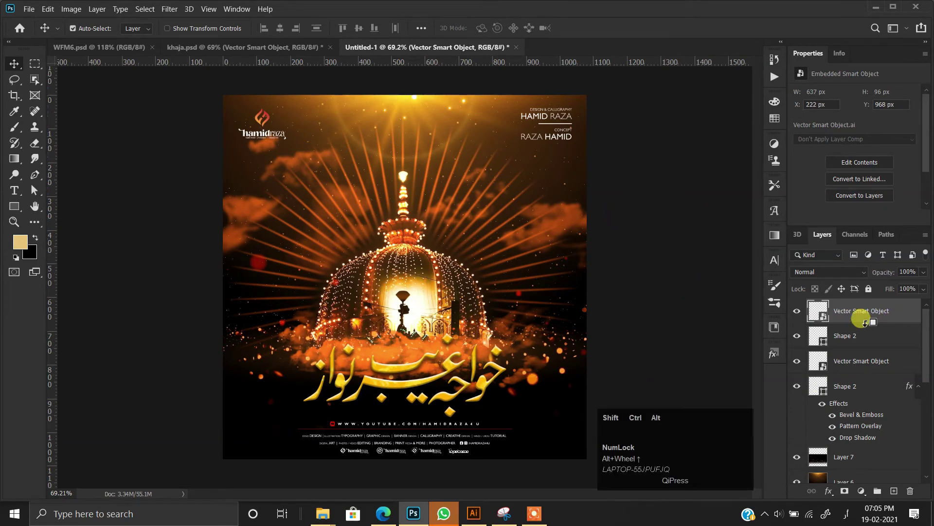
Step: Stamp all visible layers into a new top layer and open it in the Topaz Adjust AI filter
key(ctrl+shift+alt+e)
click(169, 9)
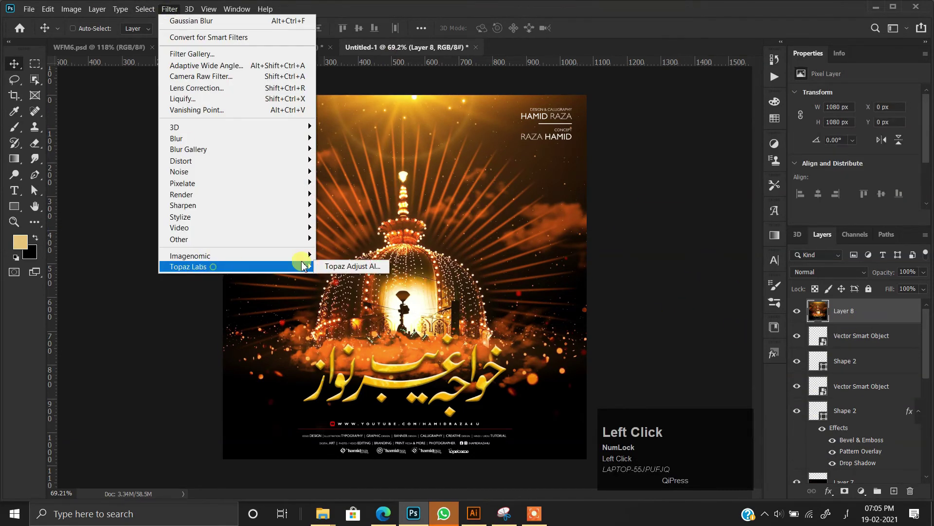
click(352, 266)
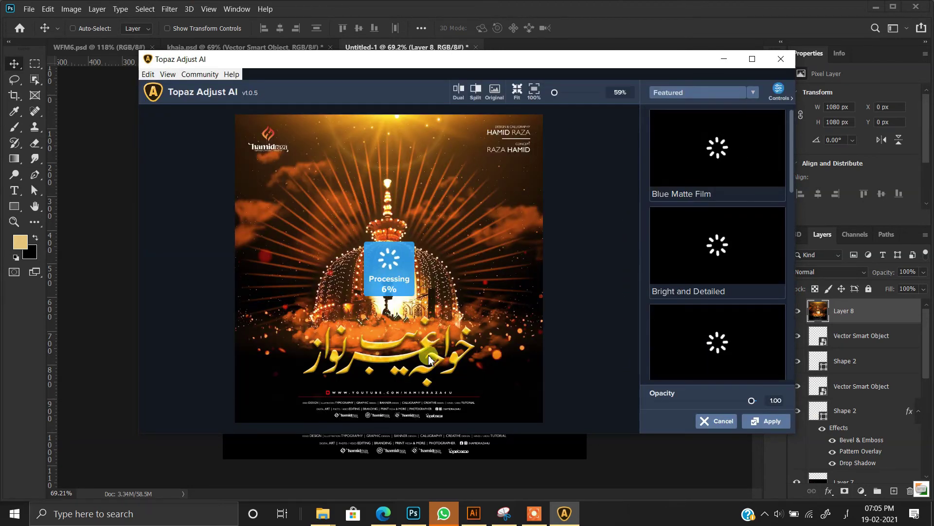
Step: Try the Romantic and Daylight presets on the stamped artwork
scroll(704, 309, down, 4)
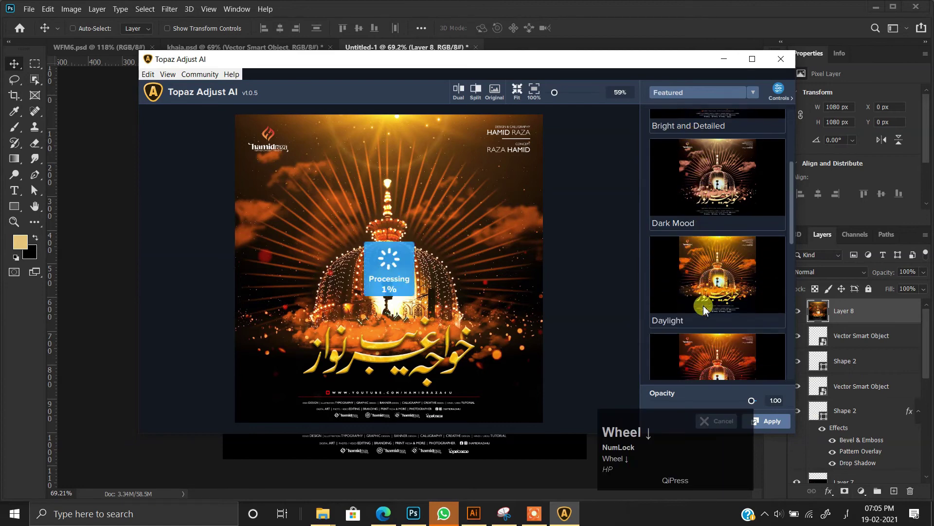
scroll(703, 309, down, 1)
click(704, 309)
click(722, 235)
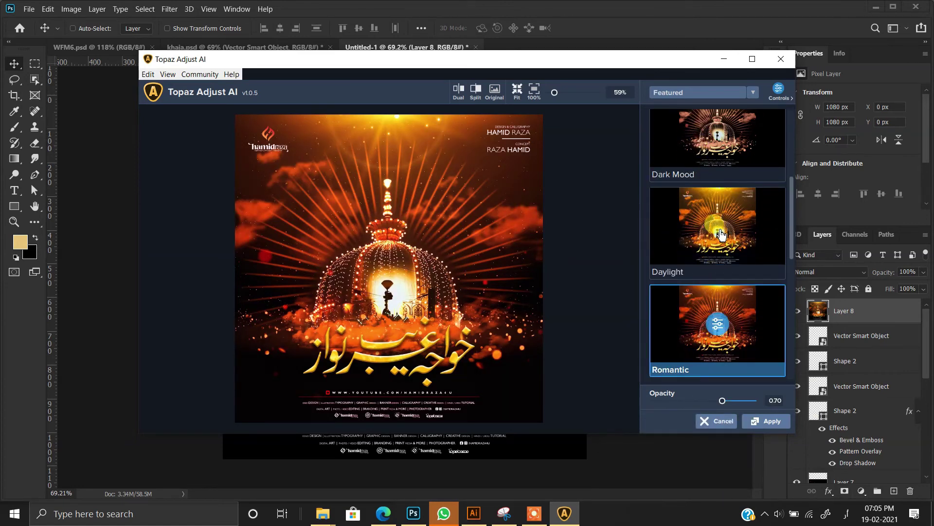
click(714, 312)
scroll(715, 304, up, 3)
scroll(714, 301, down, 3)
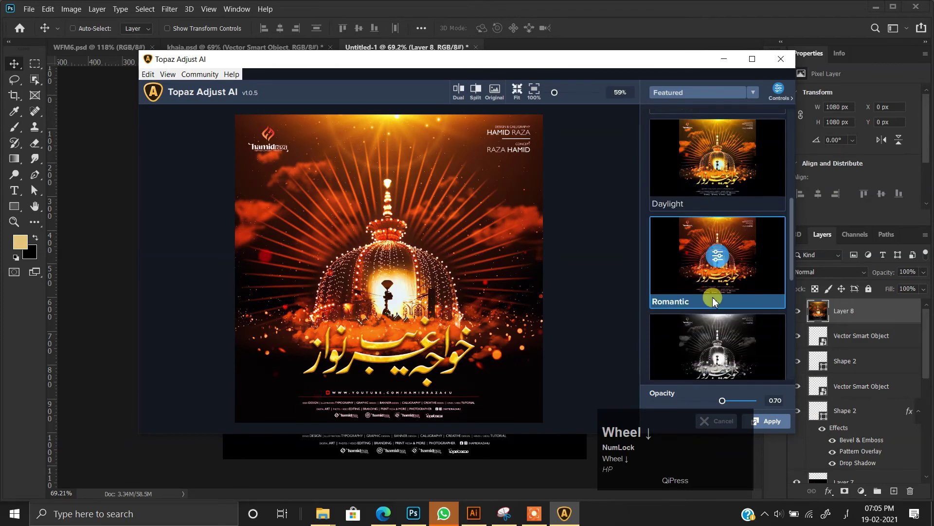
scroll(703, 350, down, 3)
Step: Apply the Soft Skin preset at opacity 1.00 and compare the filtered layer with the original artwork
click(704, 311)
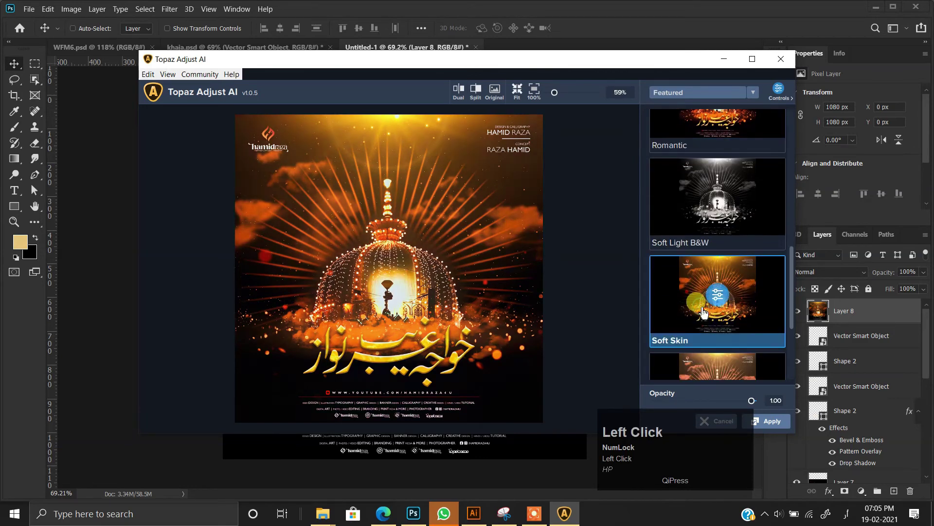
scroll(703, 311, down, 3)
click(751, 420)
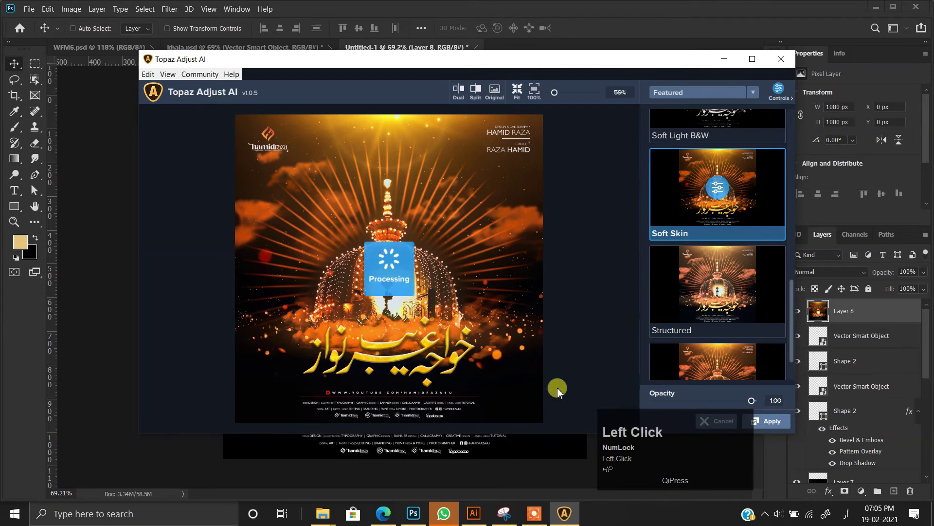
click(797, 312)
scroll(375, 242, up, 1)
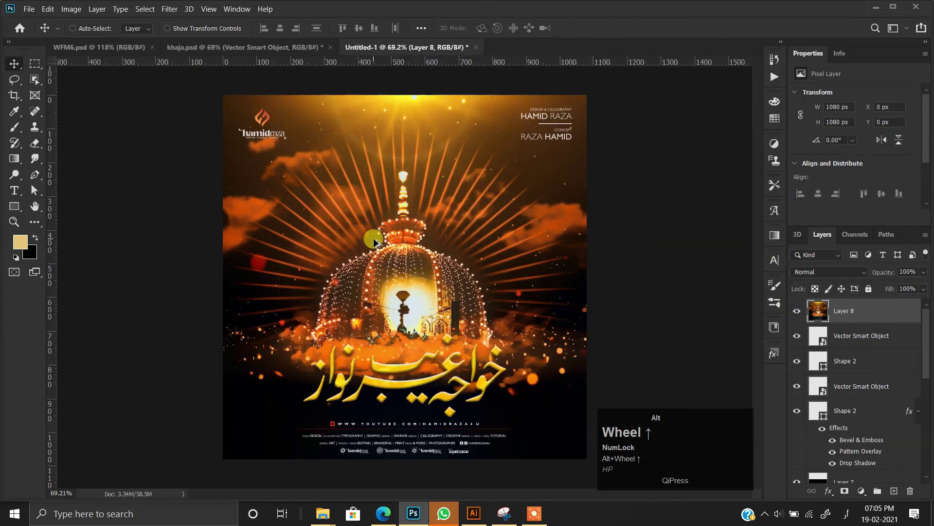
Step: Add an empty layer above the filtered layer and set the foreground colour to blue 3e7ec6
click(170, 8)
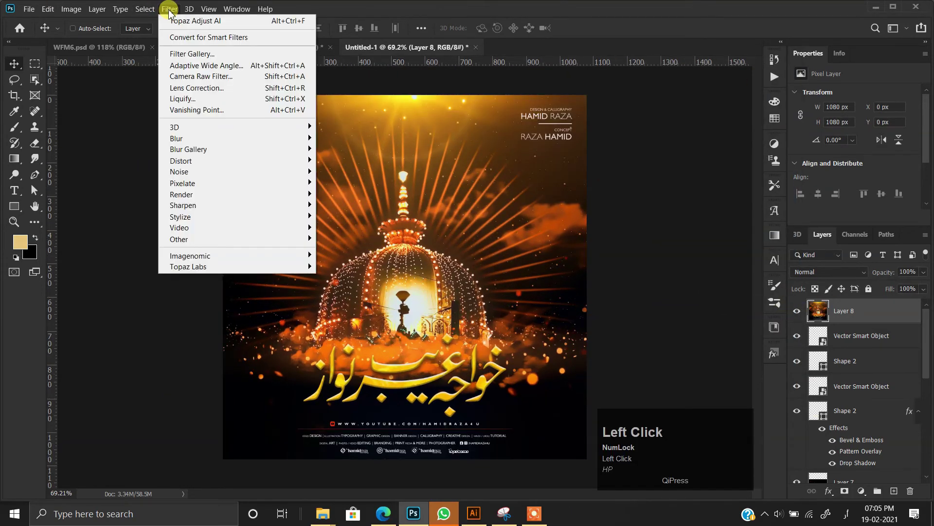
click(414, 5)
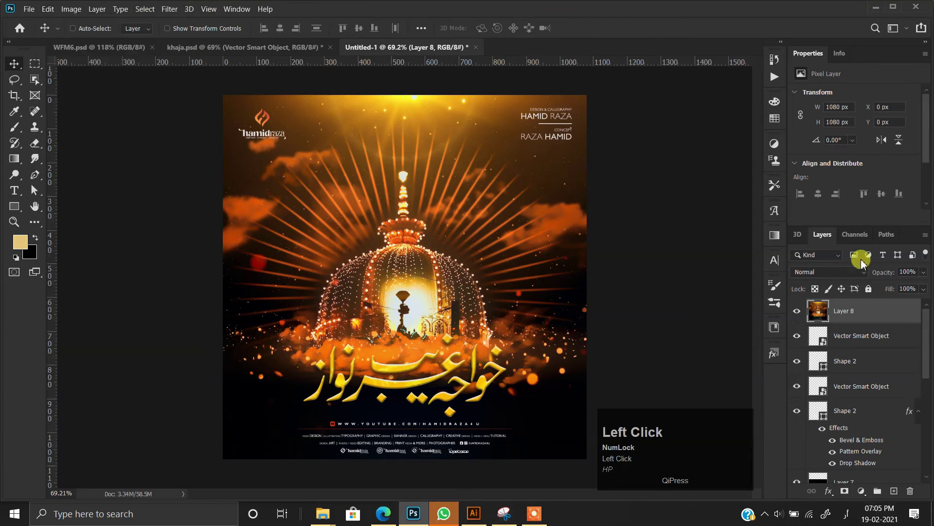
click(895, 491)
click(17, 243)
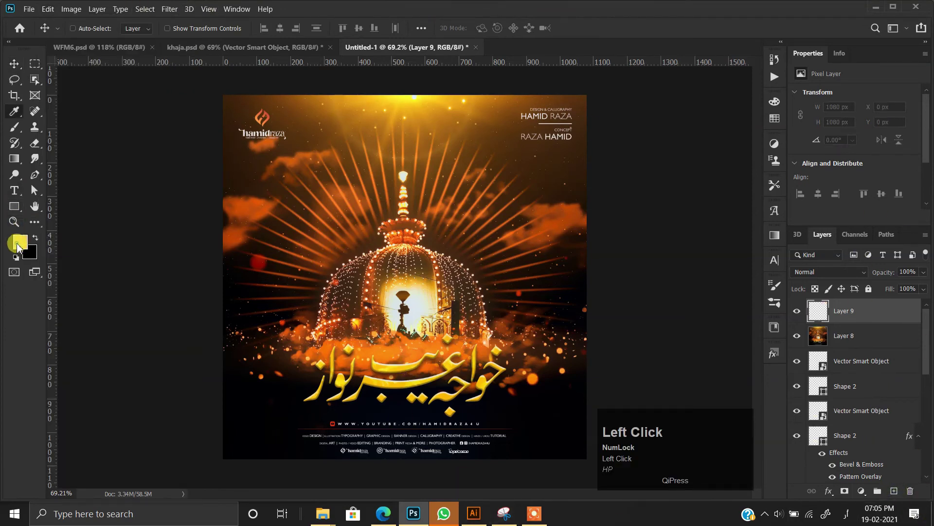
click(18, 246)
drag(779, 319, 778, 308)
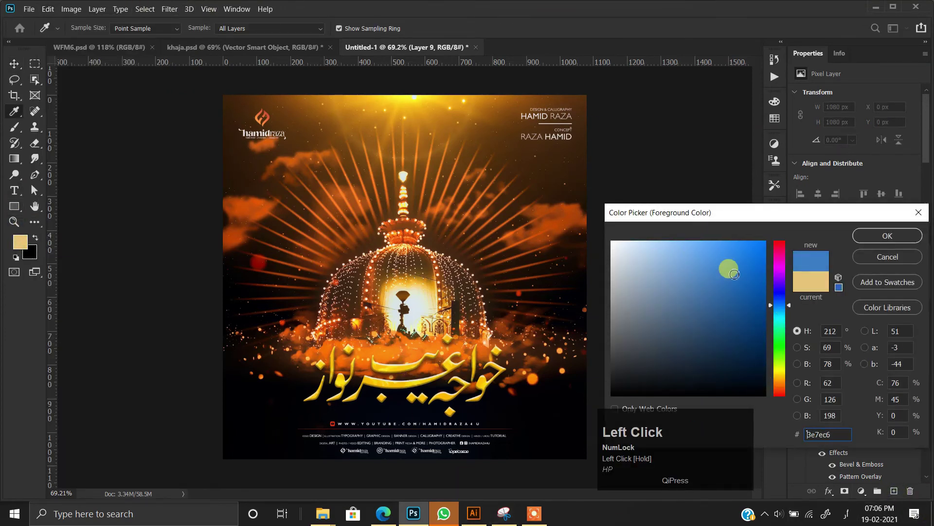
click(871, 236)
Step: Draw a rectangle of about 1135 × 1149 px over the whole canvas with a violet-blue fill and no stroke
key(u)
drag(213, 83, 596, 470)
click(129, 32)
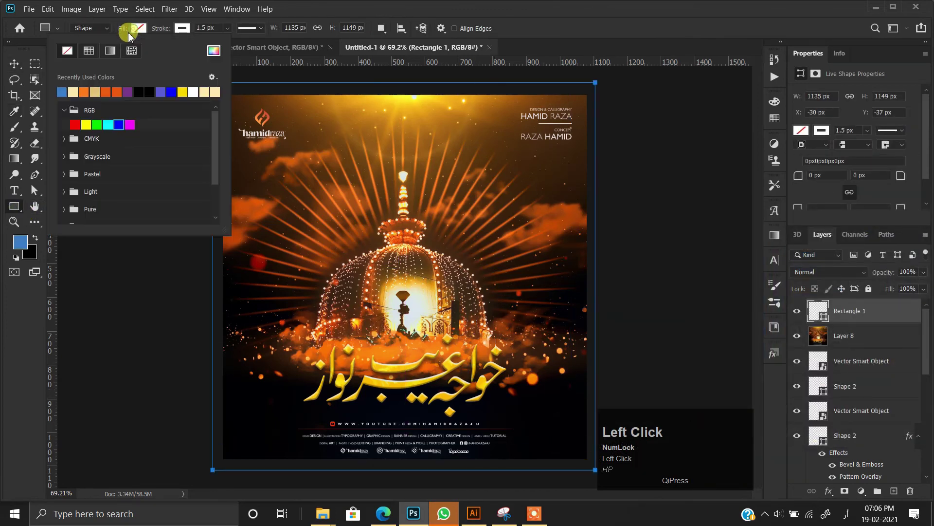
click(179, 28)
click(115, 51)
click(139, 30)
click(160, 91)
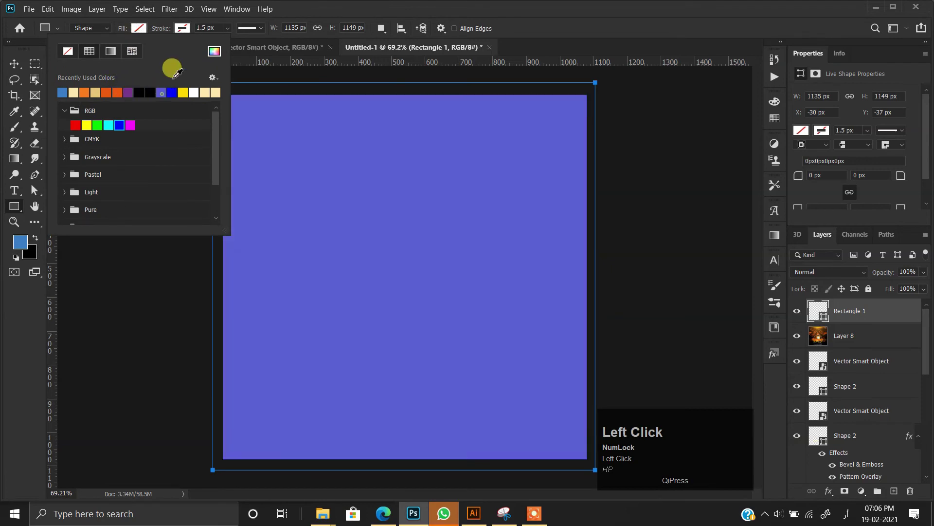
key(Return)
click(17, 67)
Step: Preview the blend modes from Dissolve to Pin Light on the violet-blue rectangle
click(821, 271)
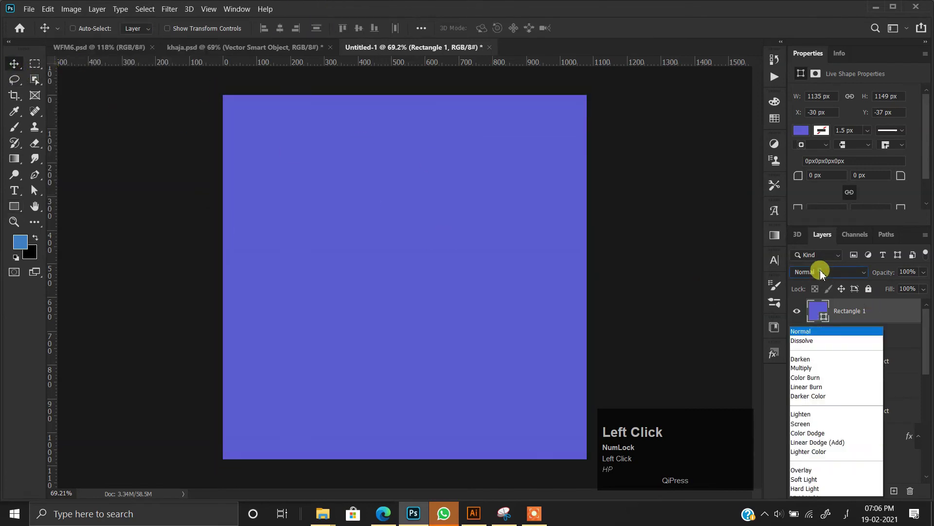
click(804, 200)
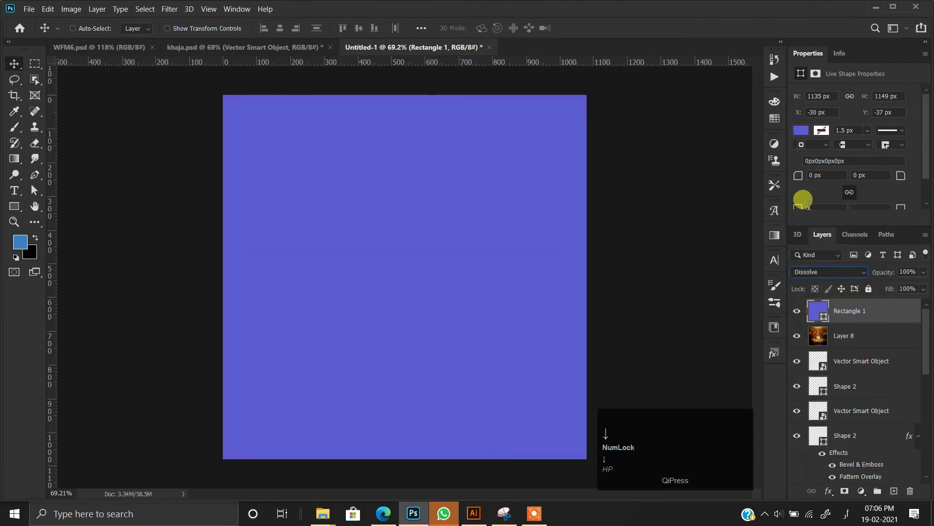
key(Down)
key(Down)
key(Down)
key(Down)
key(Down)
key(Down)
key(Down)
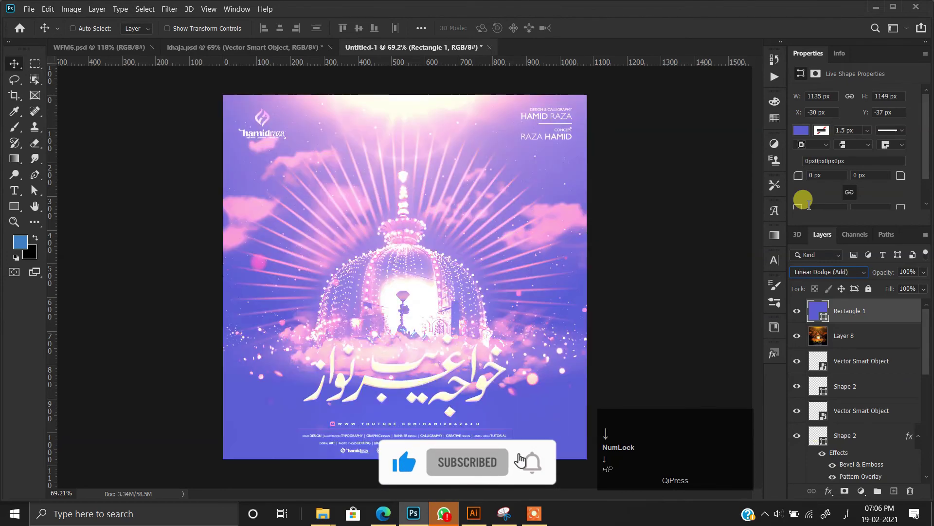
key(Down)
key(Down)
key(Down)
key(Down)
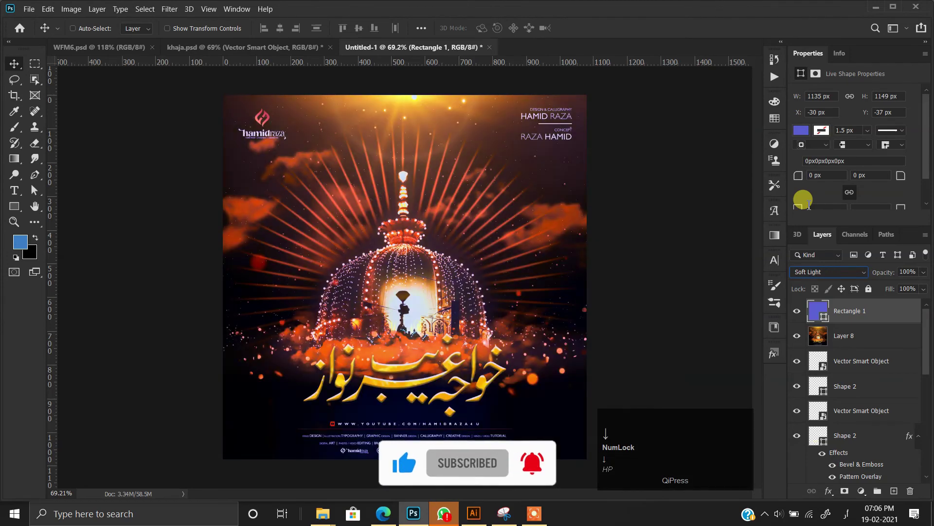
key(Down)
key(Down)
key(Down)
key(Down)
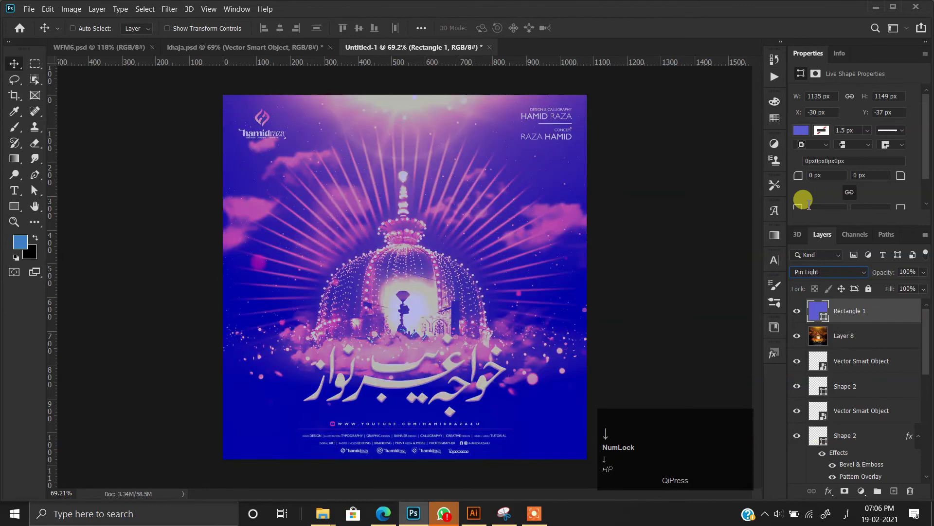
Step: Set the rectangle's blend mode to Soft Light and compare the artwork with and without it
key(Up)
key(Up)
key(Up)
key(Up)
key(Up)
key(Up)
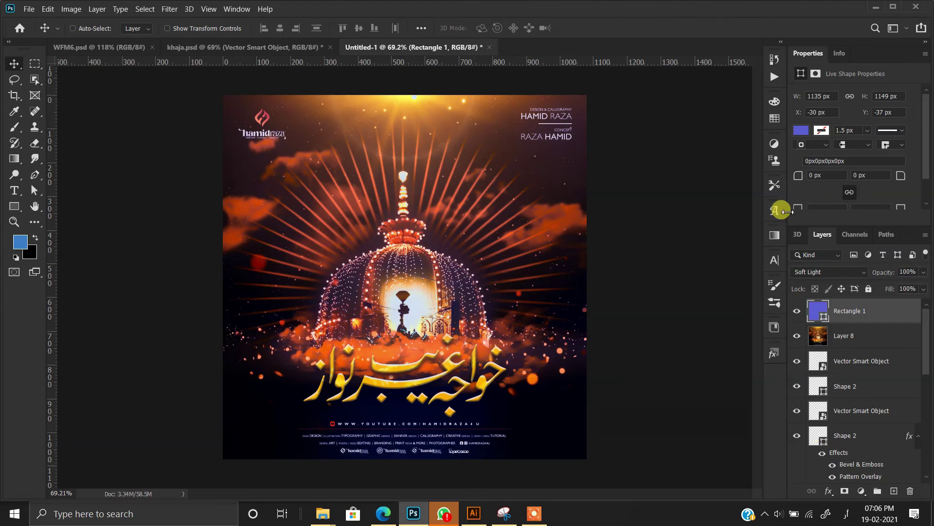
click(797, 311)
alt+scroll(307, 201, up, 2)
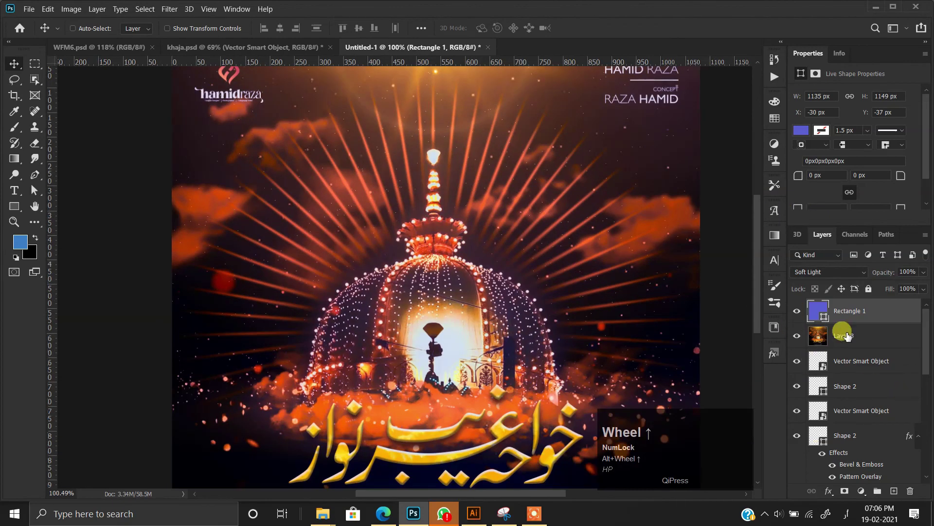
alt+scroll(311, 197, down, 2)
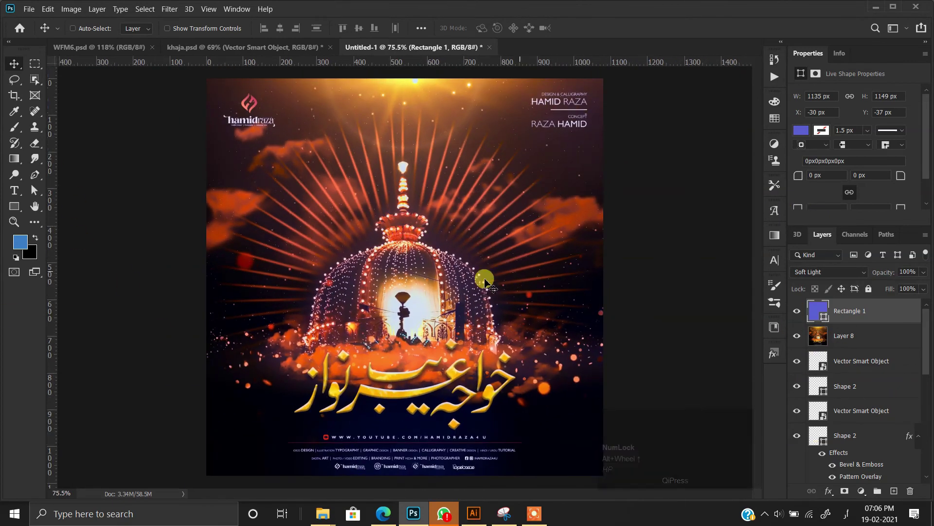
alt+scroll(443, 301, down, 1)
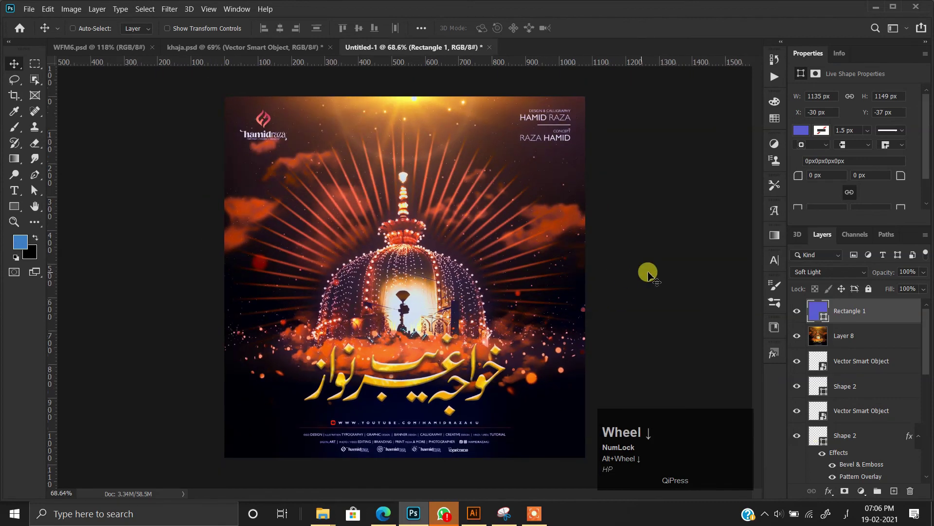